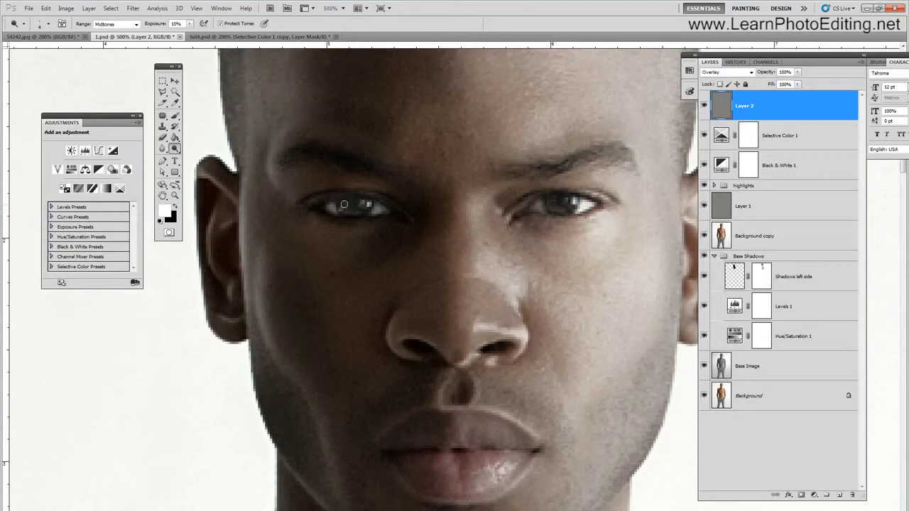
Set Layer 2's blend mode to Linear Light and brighten both irises with the Dodge tool on midtones at 10% exposure.
click(343, 205)
click(732, 72)
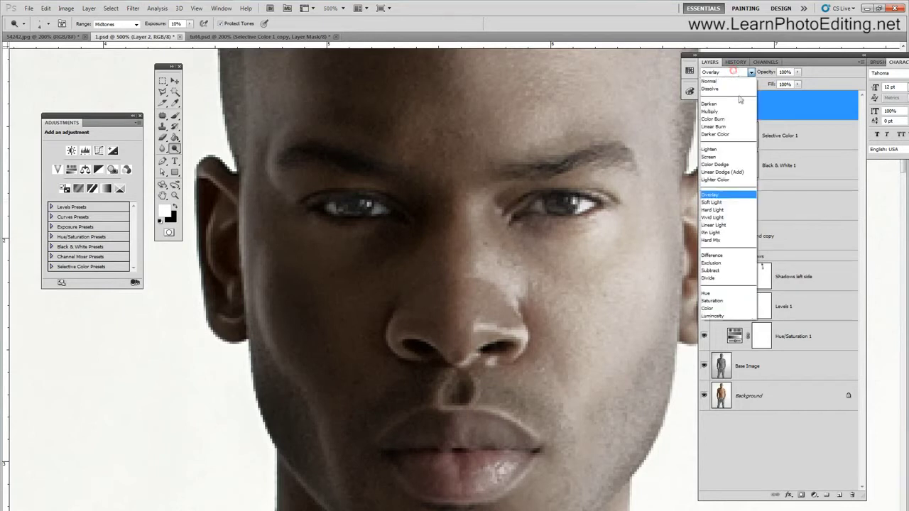
click(724, 226)
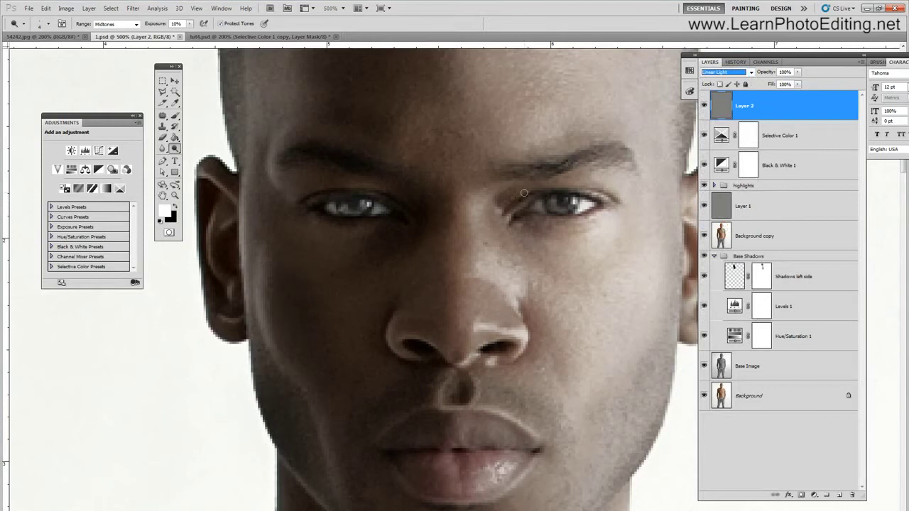
drag(550, 205, 573, 199)
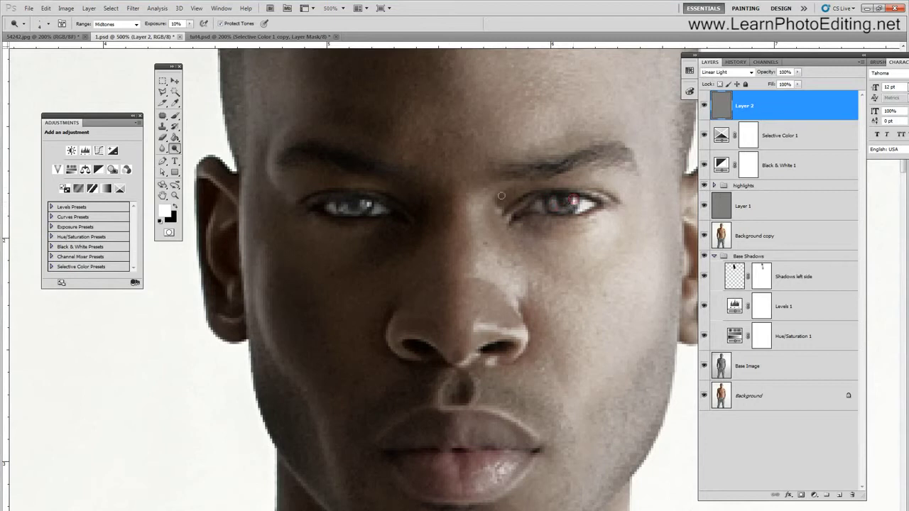
drag(344, 208, 365, 203)
Rename Layer 2 as "eyes dodge".
click(174, 147)
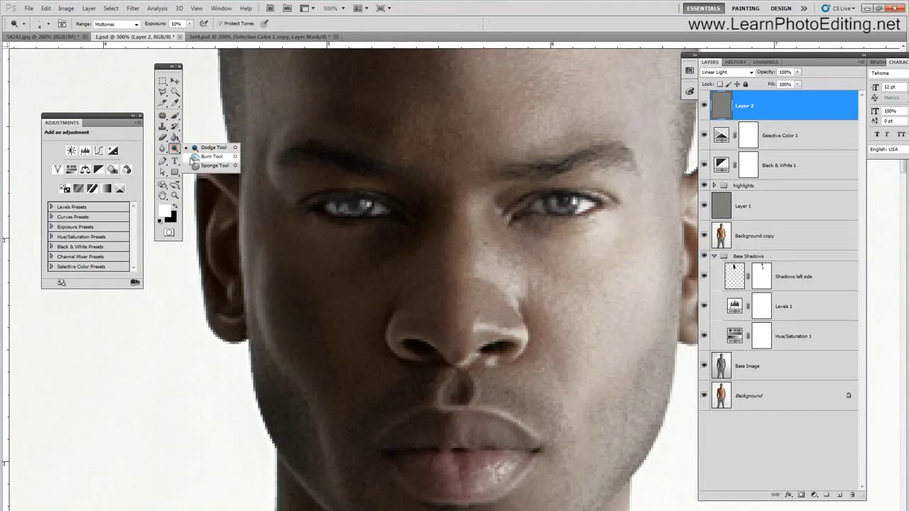
click(193, 156)
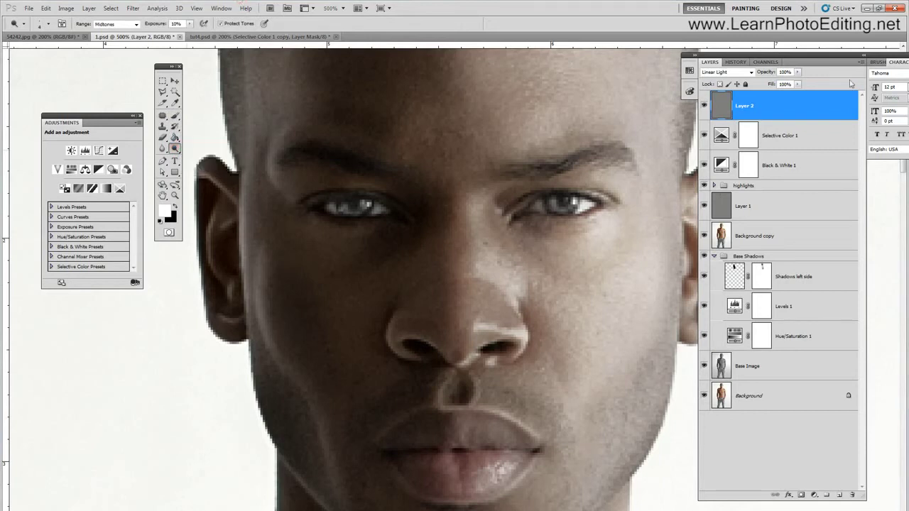
double_click(742, 105)
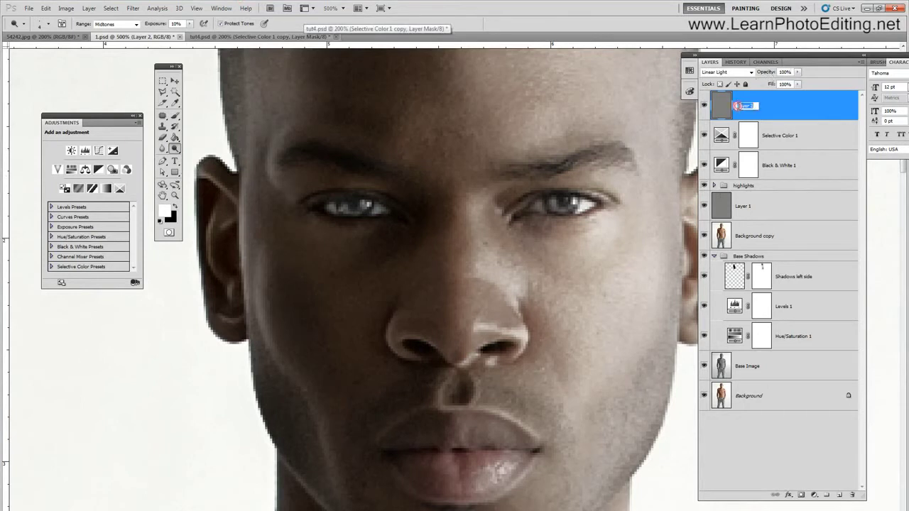
text(s)
text(yes d)
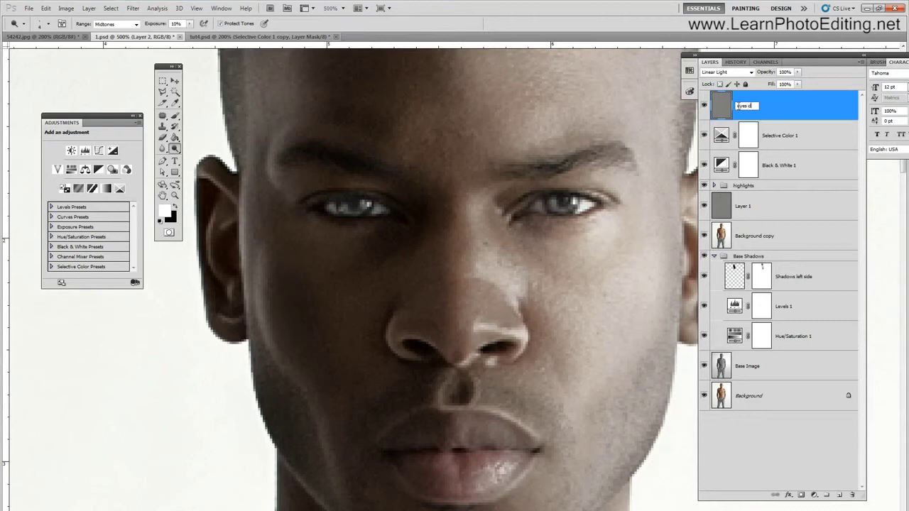
text(odge)
key(Return)
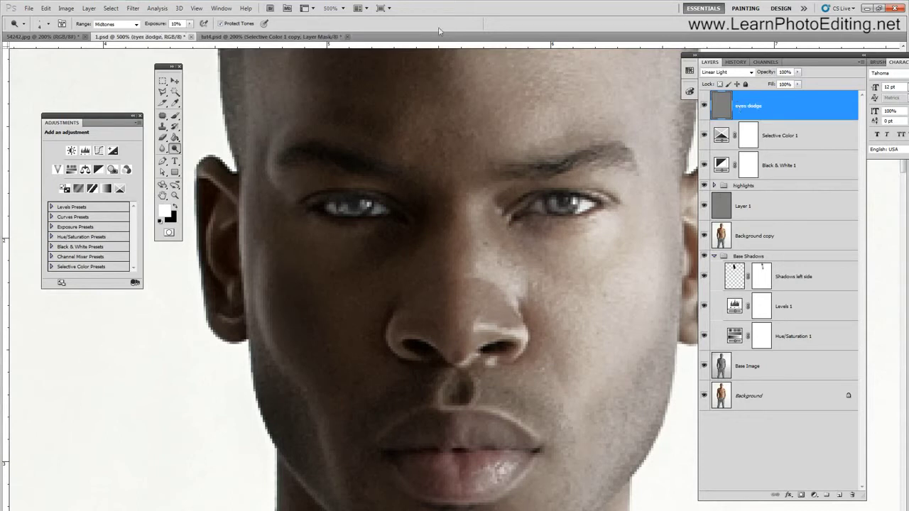
Create a new layer above "eyes dodge" in Linear Light mode, filled with the 50% gray neutral color.
click(88, 8)
mouse_move(99, 17)
click(206, 18)
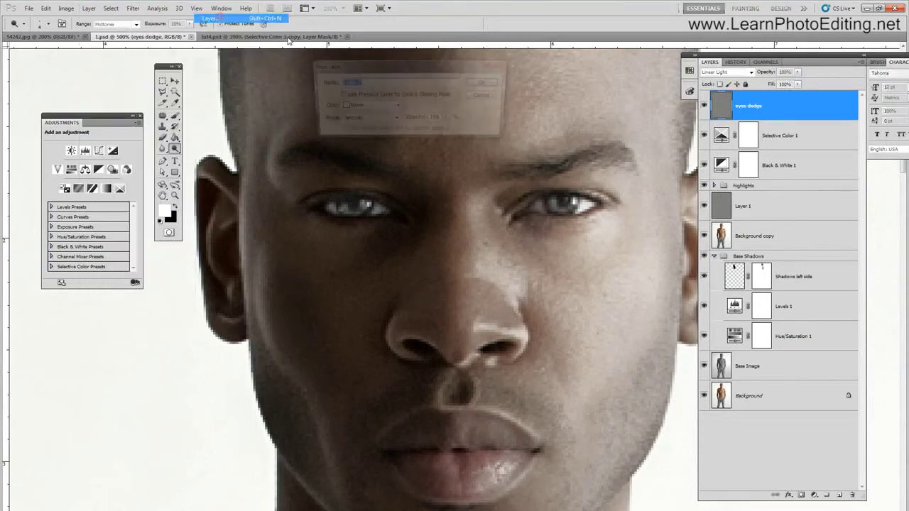
click(368, 106)
click(370, 119)
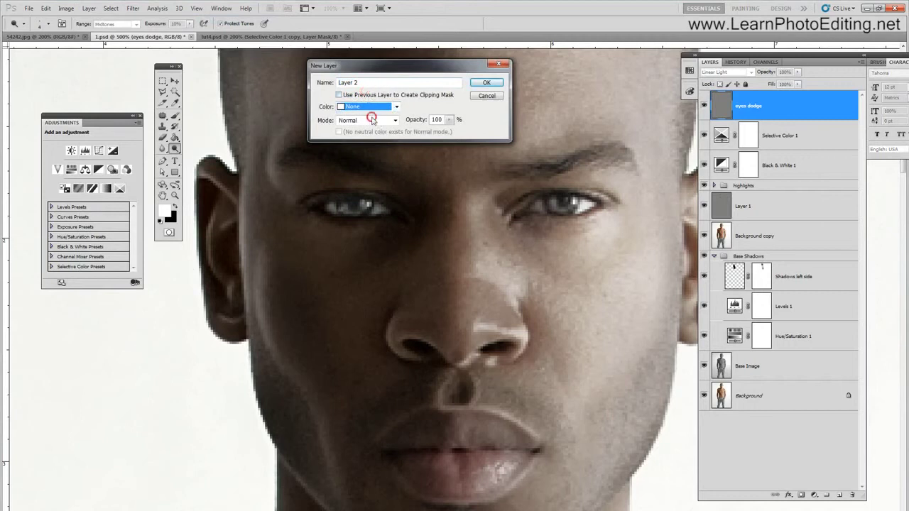
click(371, 119)
click(366, 271)
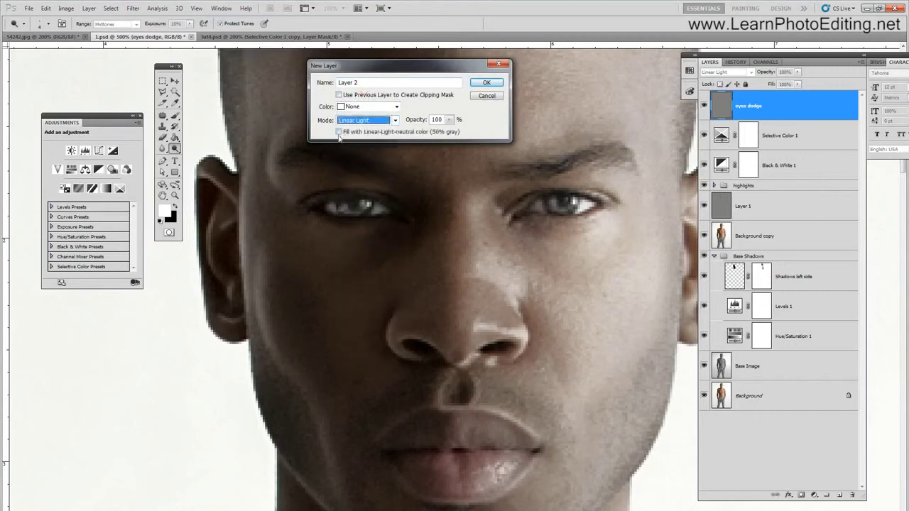
click(338, 133)
click(486, 83)
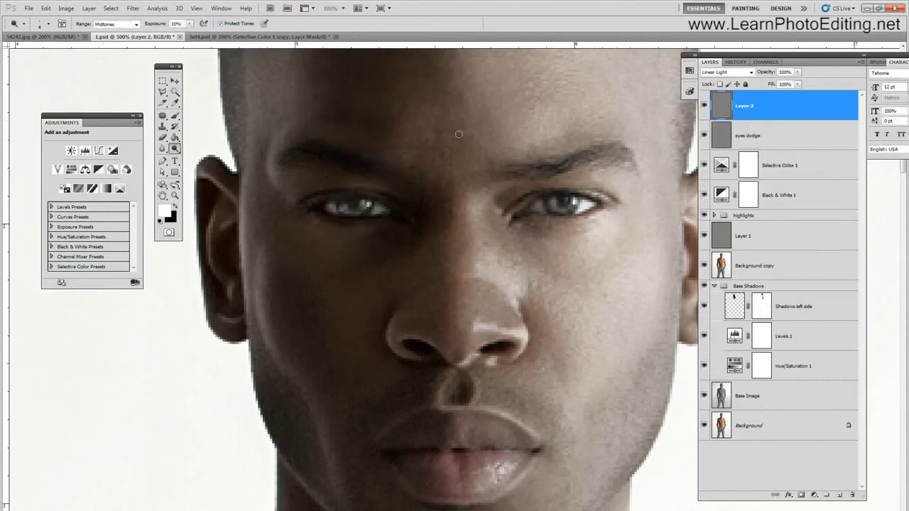
Rename the new gray layer as "eye burn".
double_click(744, 105)
text(eyes b)
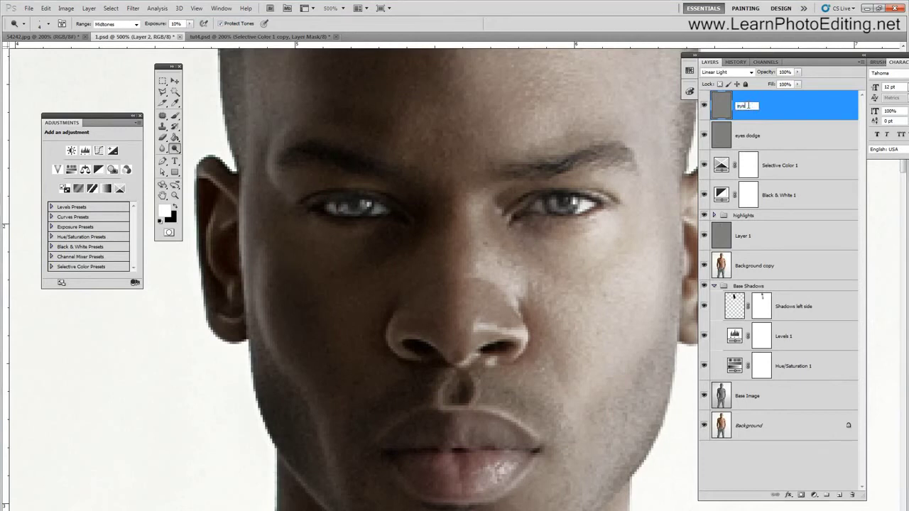
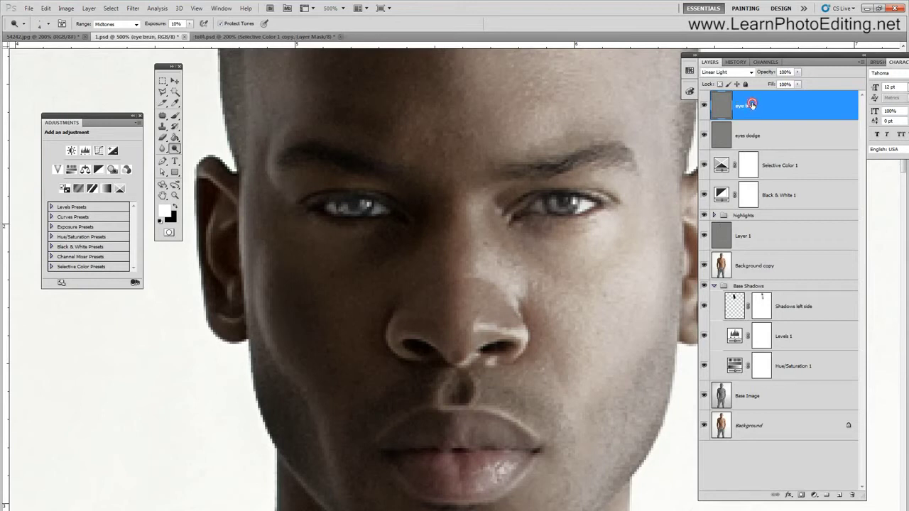
click(898, 58)
double_click(750, 106)
drag(757, 106, 749, 106)
text(urn)
key(Return)
click(197, 8)
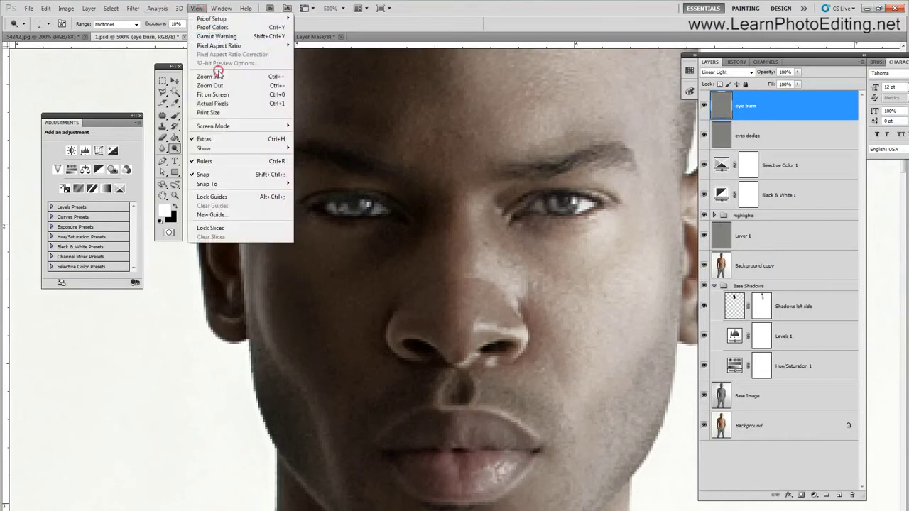
click(213, 76)
click(196, 8)
click(206, 84)
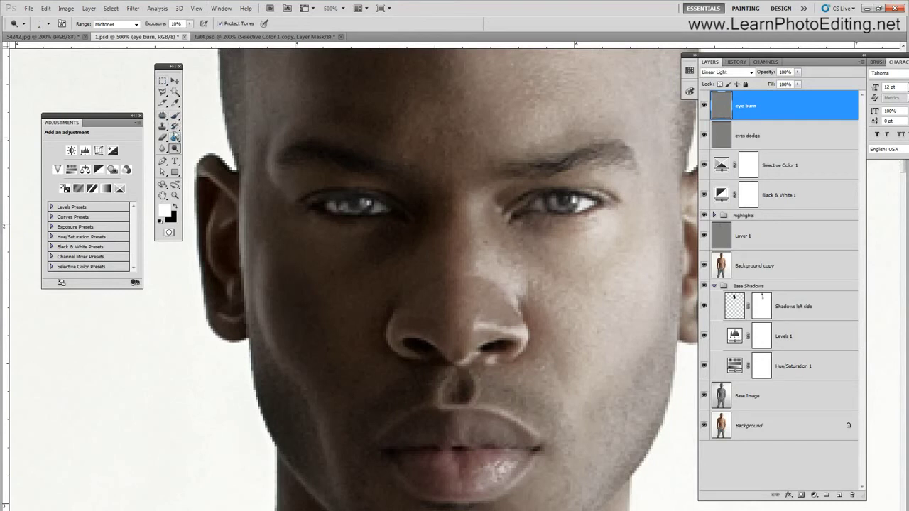
click(174, 117)
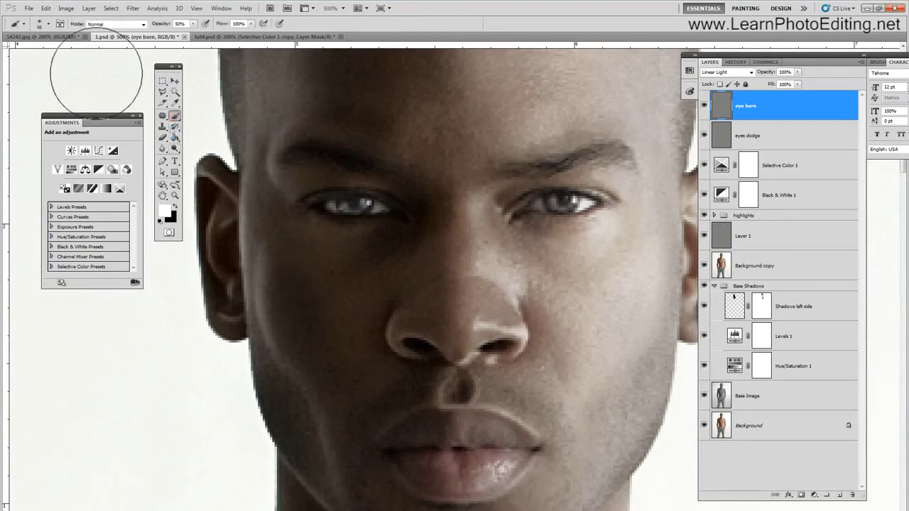
click(48, 24)
click(108, 3)
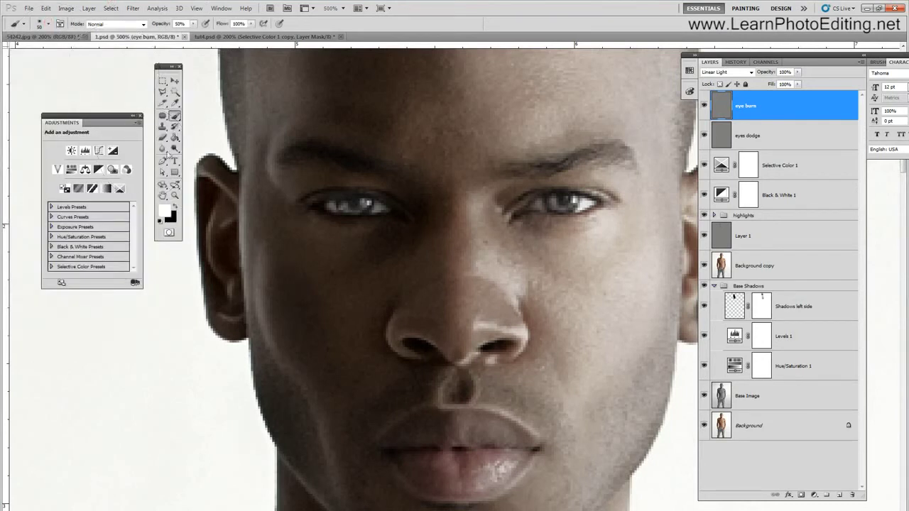
Darken the corner and iris of the eye on the image's right using a 2 px Burn tool on midtones at 10% exposure.
right_click(177, 148)
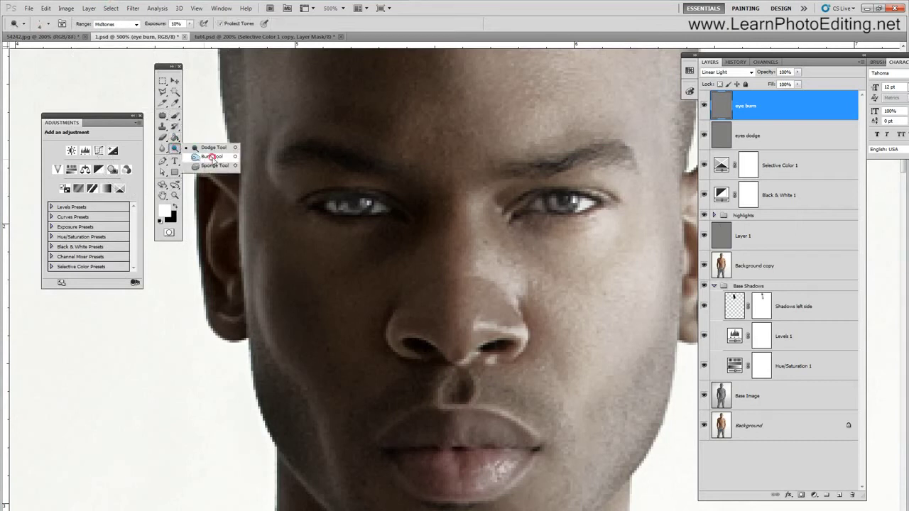
click(211, 157)
click(44, 24)
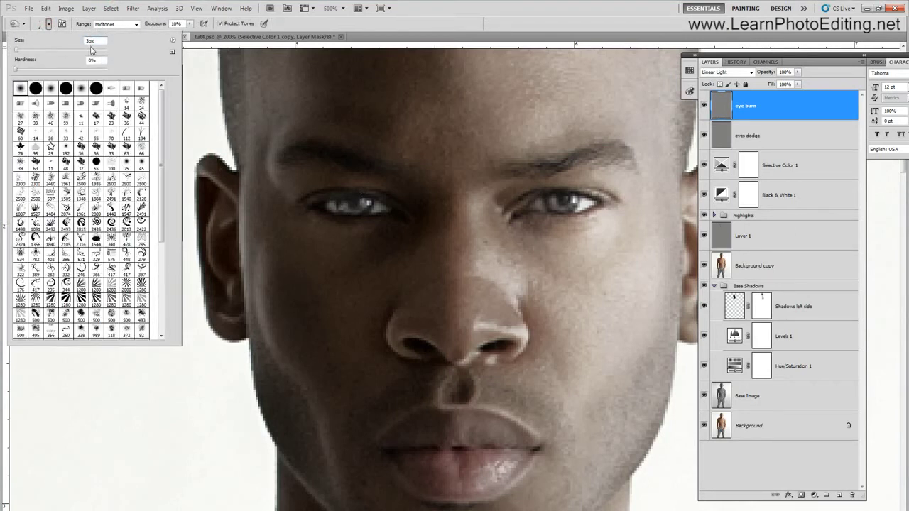
text(2)
key(Return)
drag(513, 218, 521, 208)
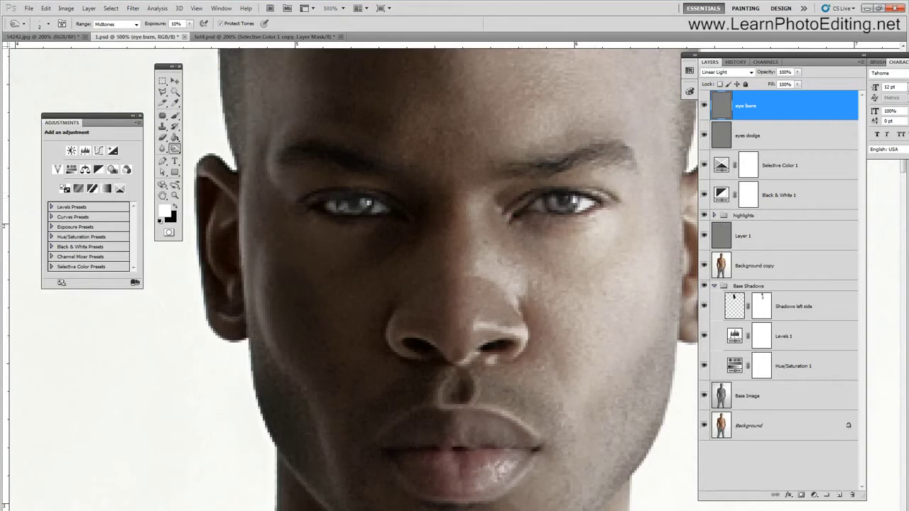
drag(519, 215, 528, 209)
drag(547, 208, 570, 209)
drag(560, 206, 564, 201)
click(506, 212)
Burn the corners, iris edge and pupil of the eye on the image's left on the "eye burn" layer.
click(314, 205)
click(396, 211)
click(364, 213)
click(341, 210)
click(353, 203)
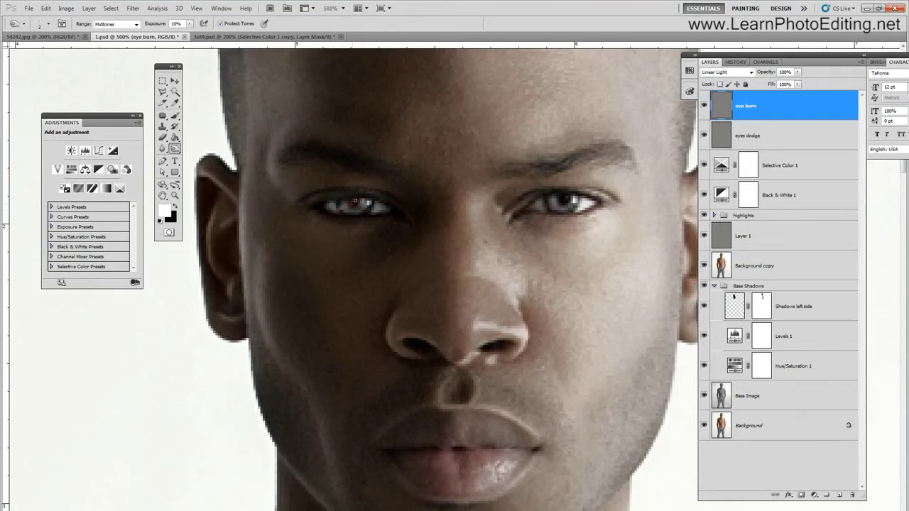
click(352, 197)
click(411, 218)
click(300, 196)
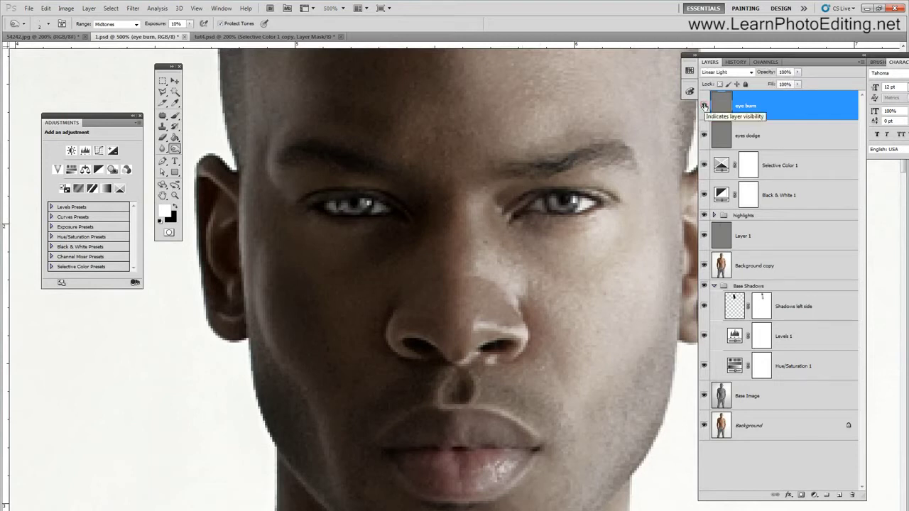
Compare the image with and without the "eyes dodge" layer, and review the portrait at 100% and 300% zoom.
click(703, 135)
click(703, 135)
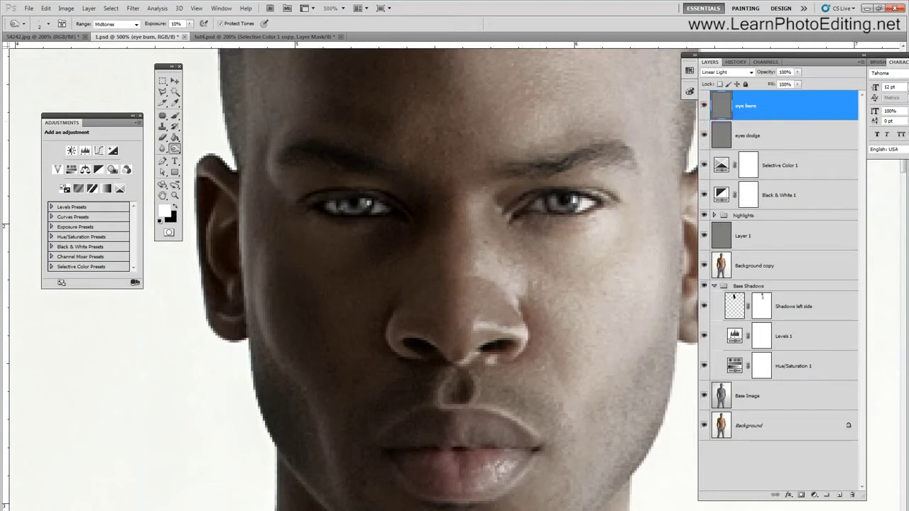
click(196, 7)
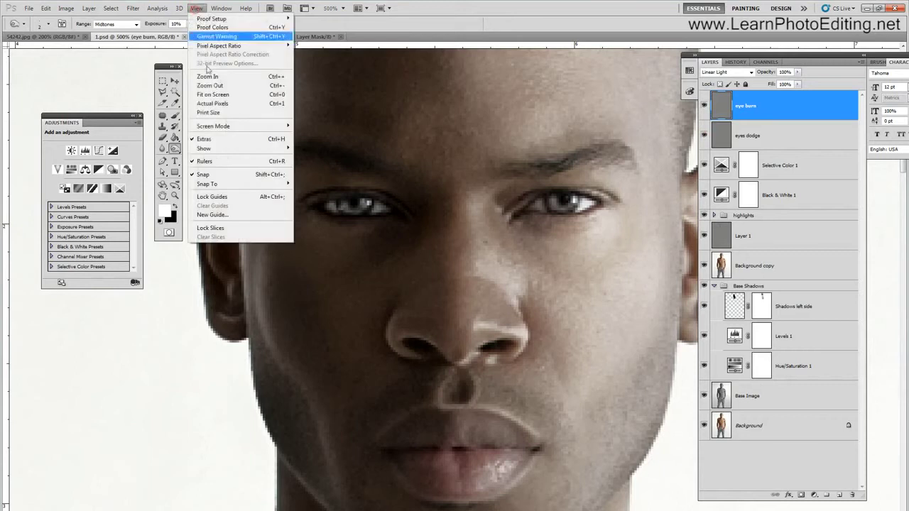
click(213, 107)
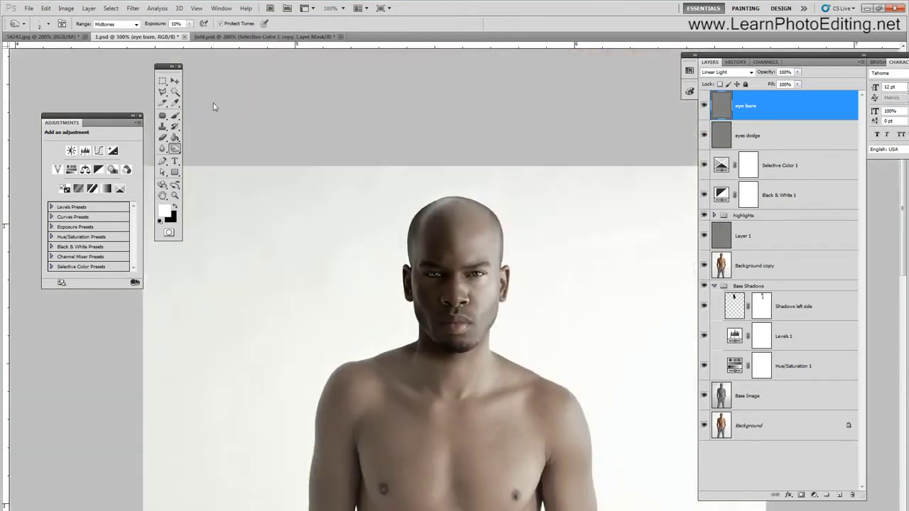
click(196, 8)
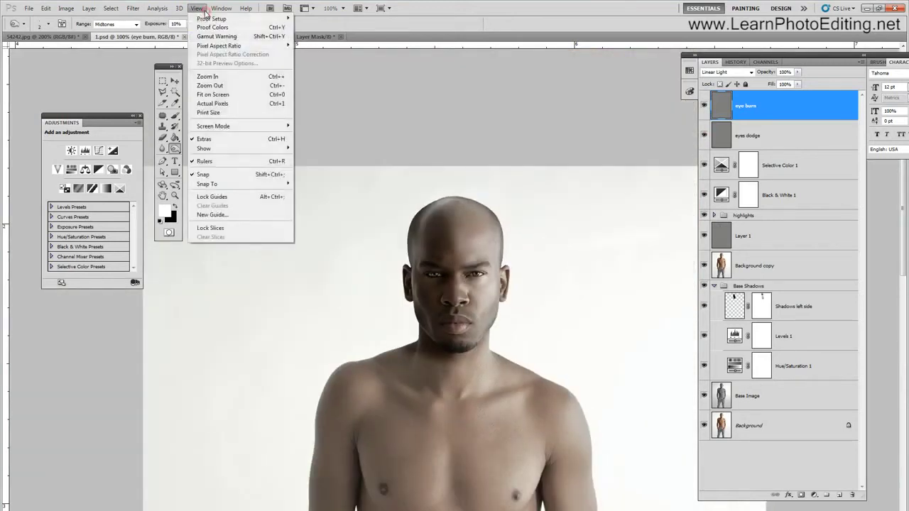
click(211, 76)
click(198, 8)
click(203, 76)
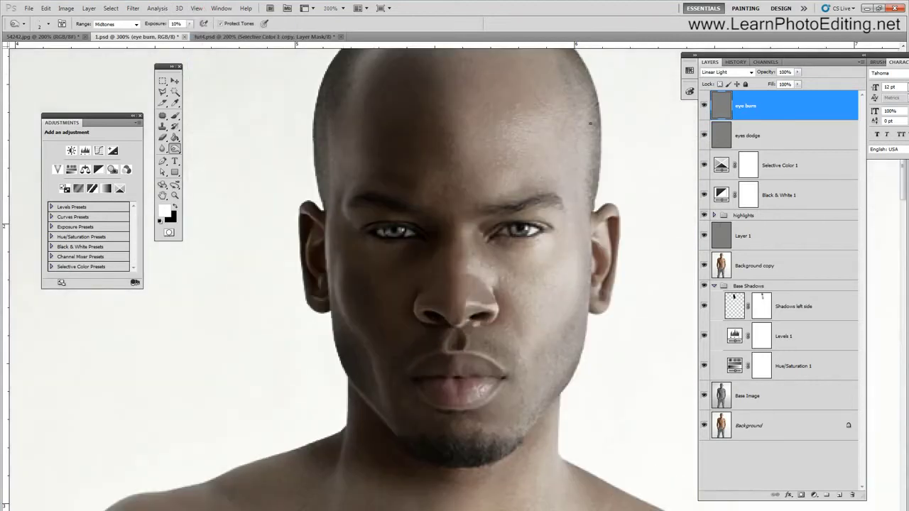
Add a new empty layer above Selective Color 1 and set its blend mode to Soft Light.
click(783, 164)
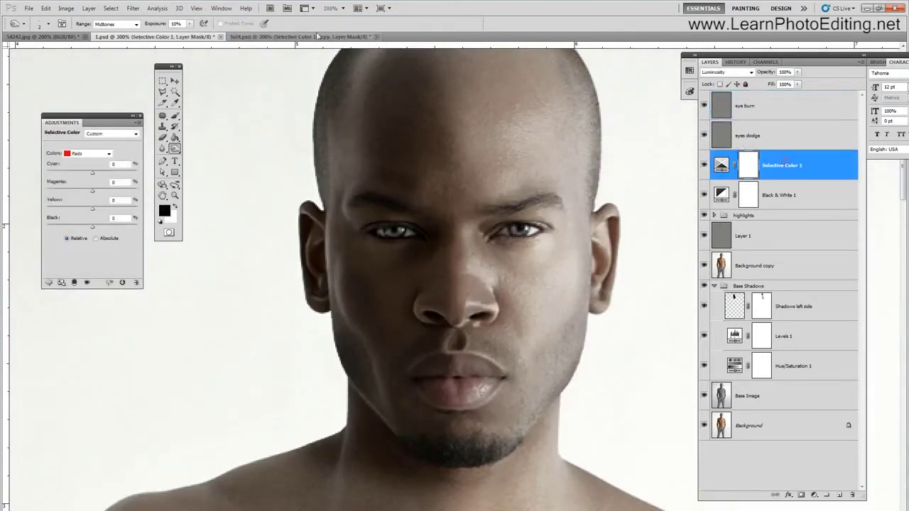
click(88, 8)
mouse_move(170, 18)
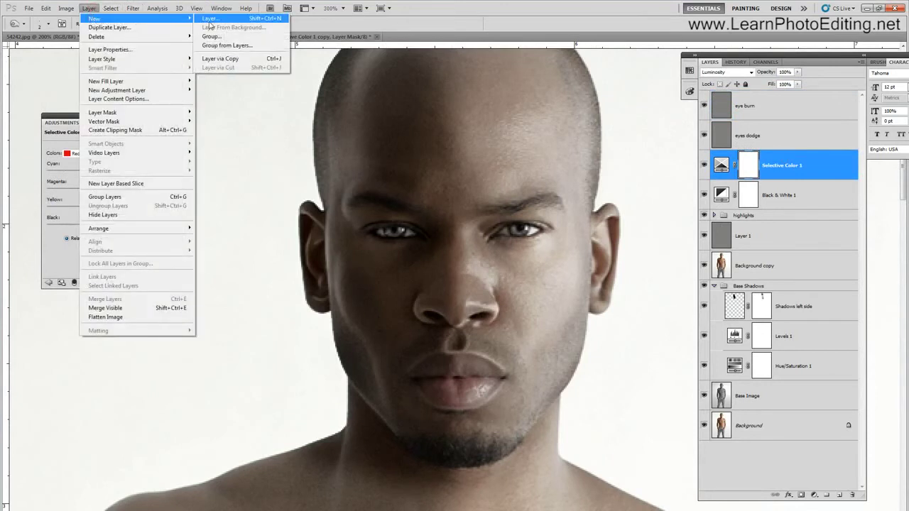
click(210, 20)
click(483, 78)
click(735, 73)
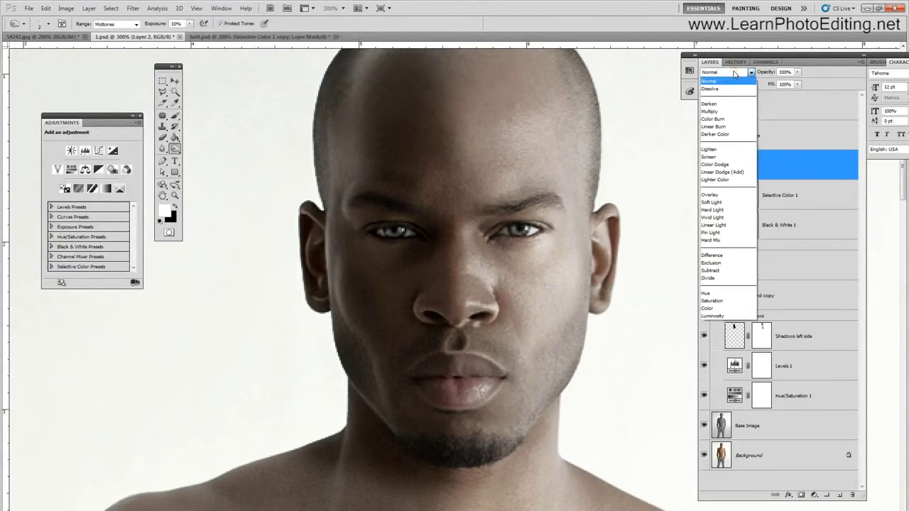
click(717, 201)
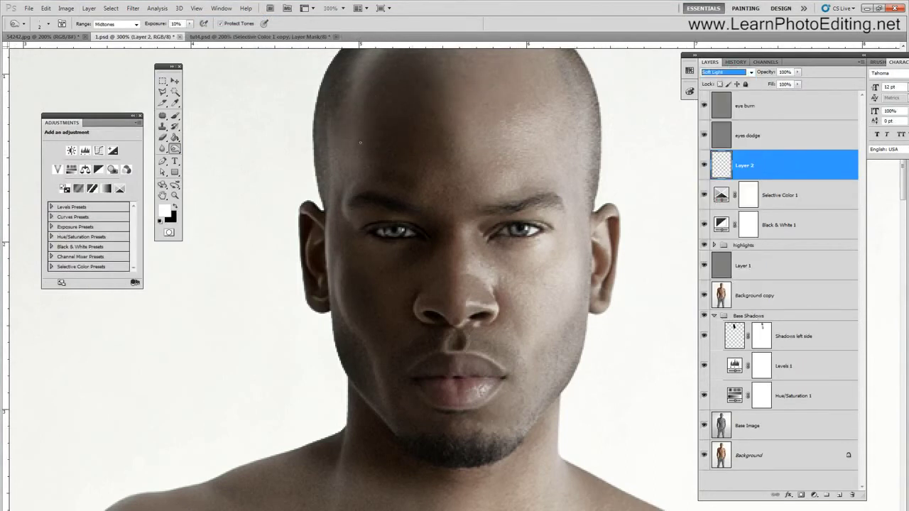
Paint white over the eyes on the Soft Light layer using a soft 5 px brush at 50% opacity.
click(175, 115)
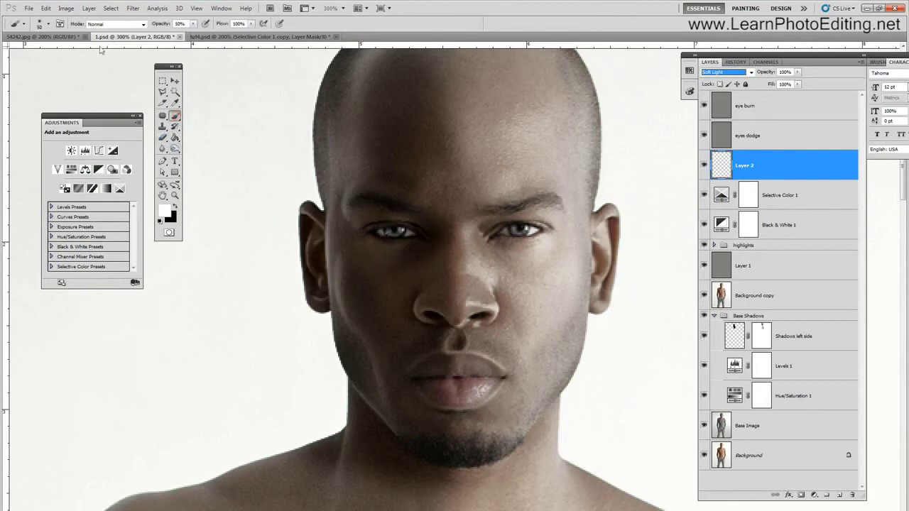
click(48, 24)
double_click(89, 40)
text(100)
click(91, 41)
double_click(91, 41)
text(10)
double_click(90, 40)
text(5)
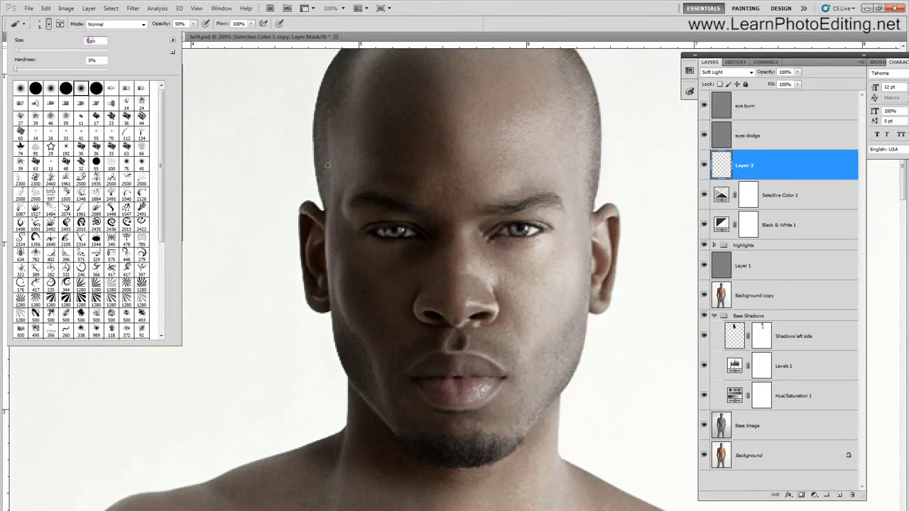
click(512, 230)
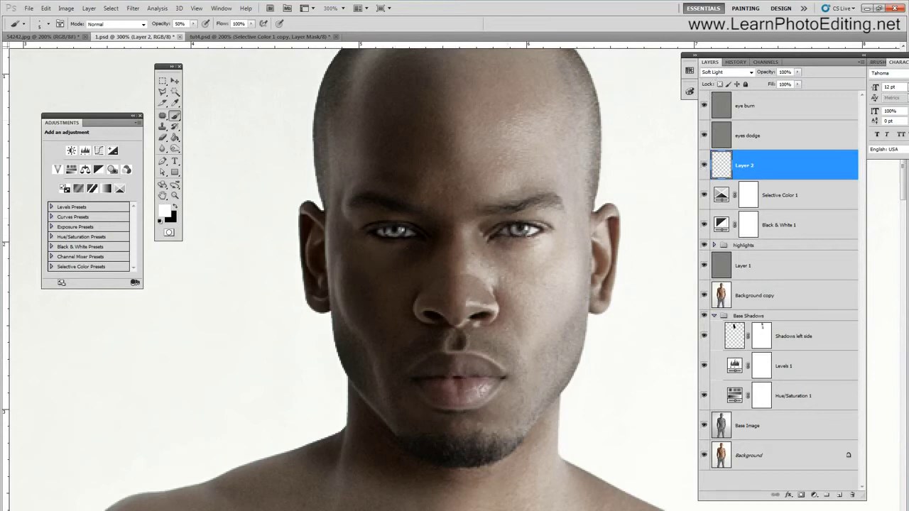
View the portrait at 100% zoom and compare the eyes with and without the white painting on Layer 2.
click(197, 8)
click(199, 8)
click(196, 8)
click(233, 103)
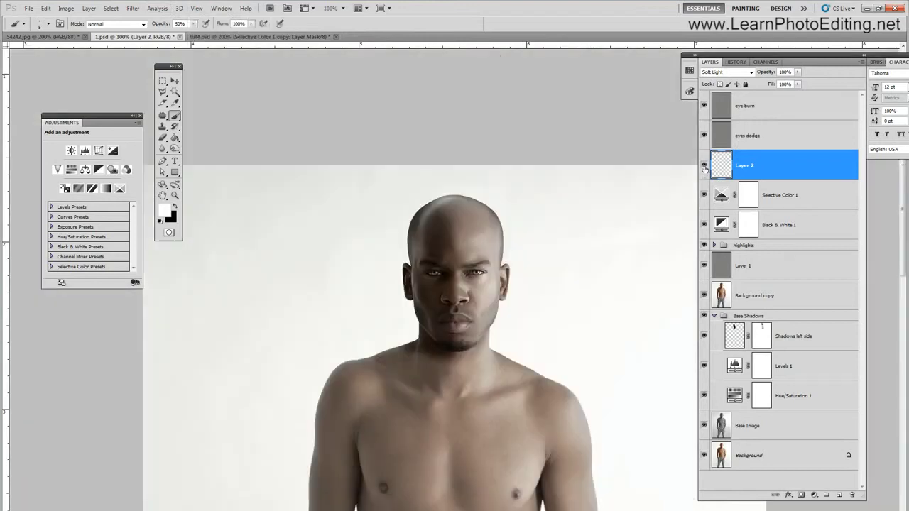
click(704, 166)
click(704, 166)
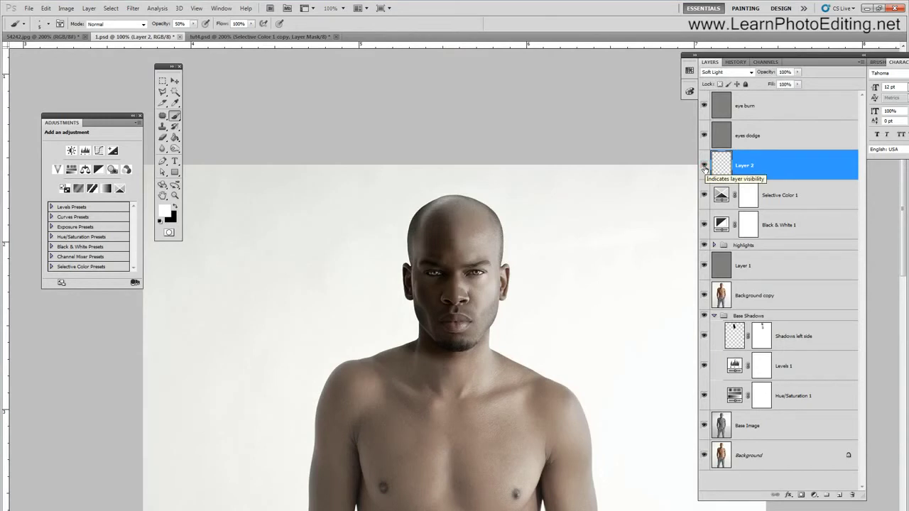
Reduce the opacity of Layer 2 to 30%.
click(783, 72)
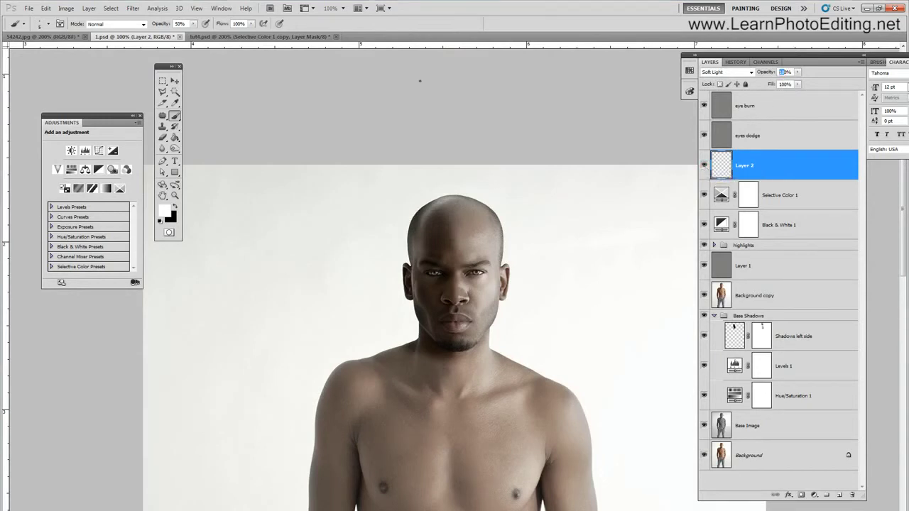
text(5)
click(781, 73)
text(3)
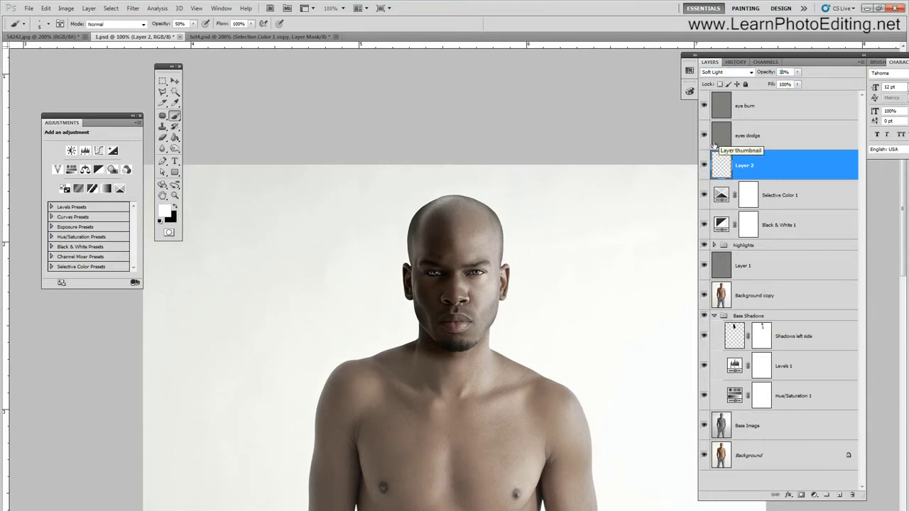
Toggle Layer 2 off and on several times to judge the eye brightening at its reduced opacity.
click(703, 164)
click(704, 165)
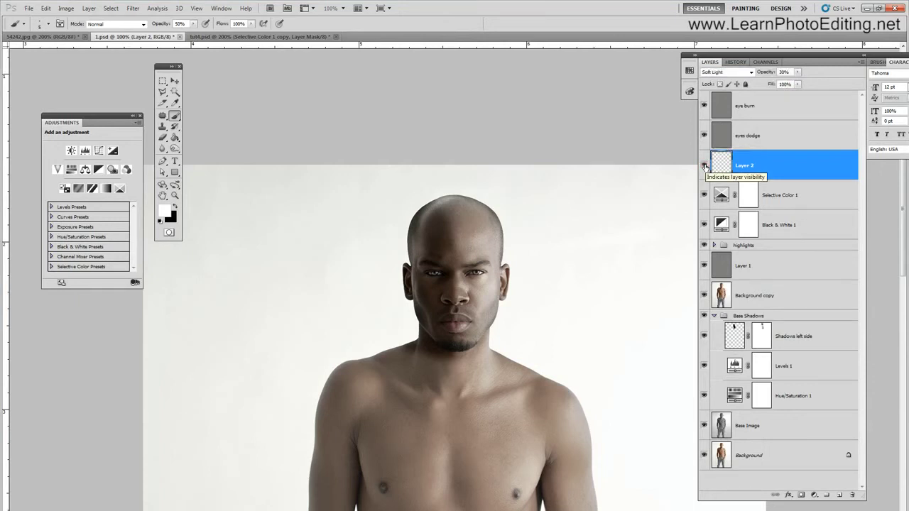
click(704, 166)
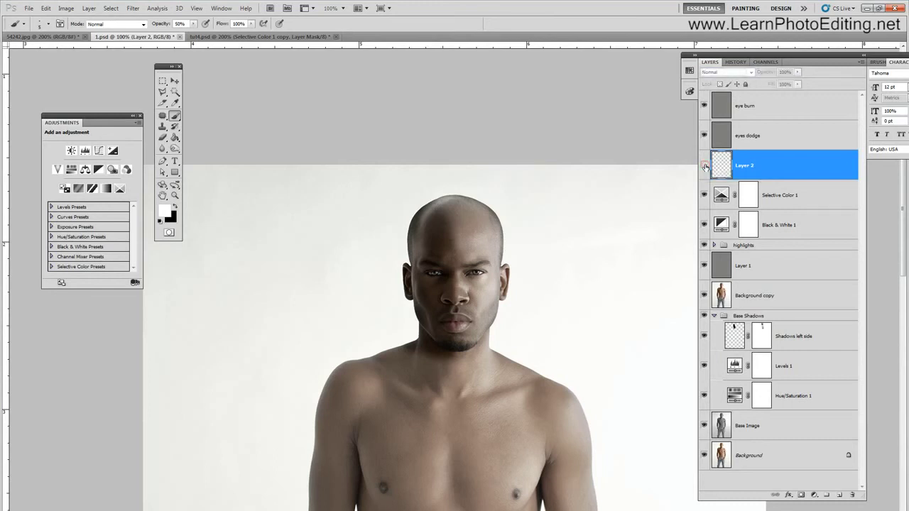
click(704, 165)
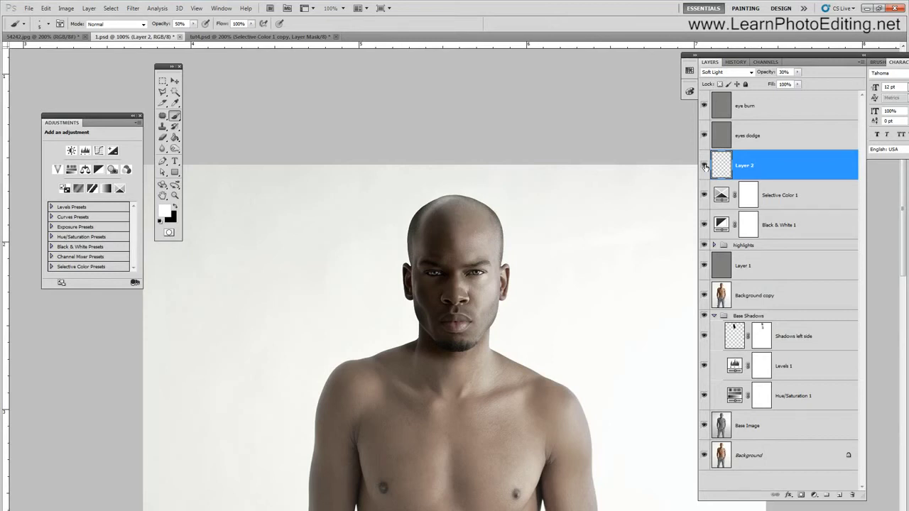
click(704, 166)
click(704, 166)
click(704, 167)
click(704, 167)
click(704, 167)
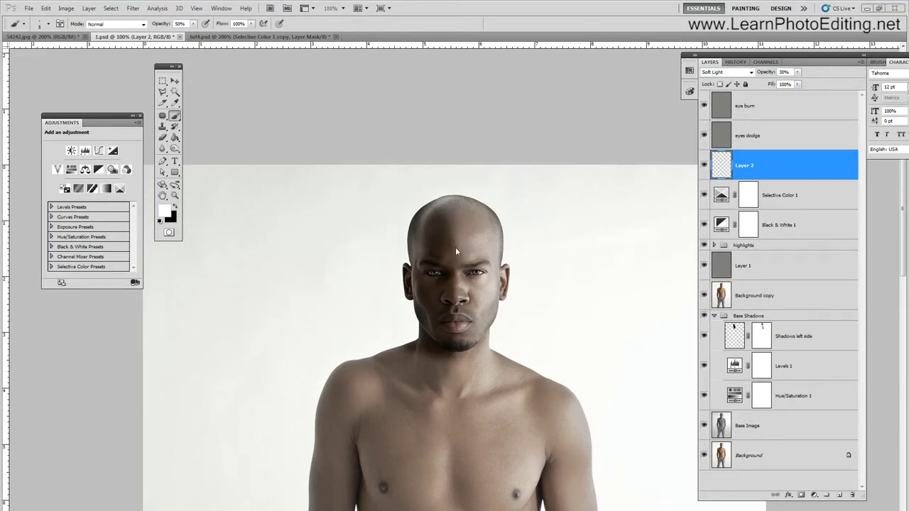
Compare the portrait with and without the "Shadows left side" layer in the Base Shadows group.
click(792, 342)
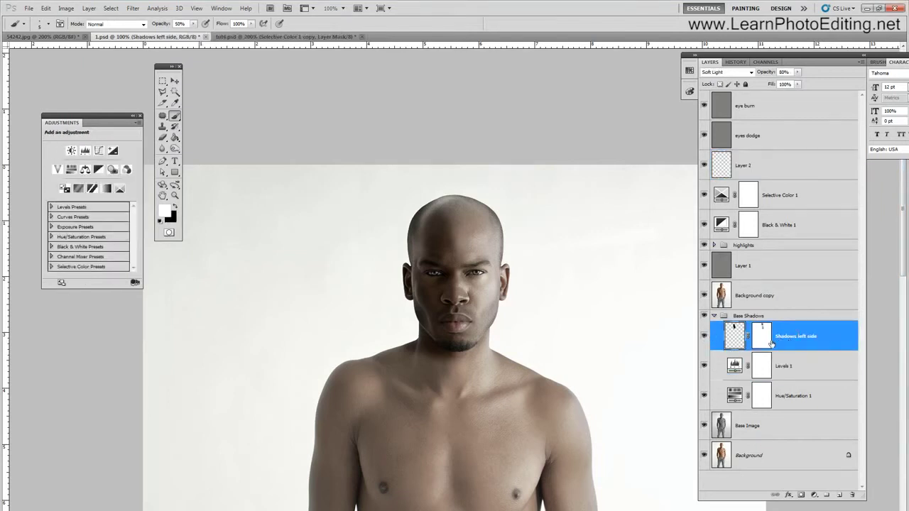
click(703, 335)
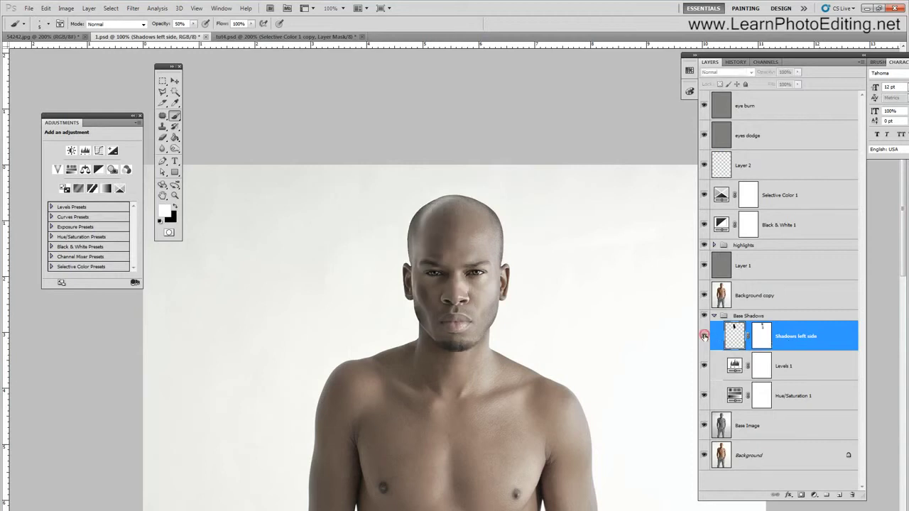
click(703, 335)
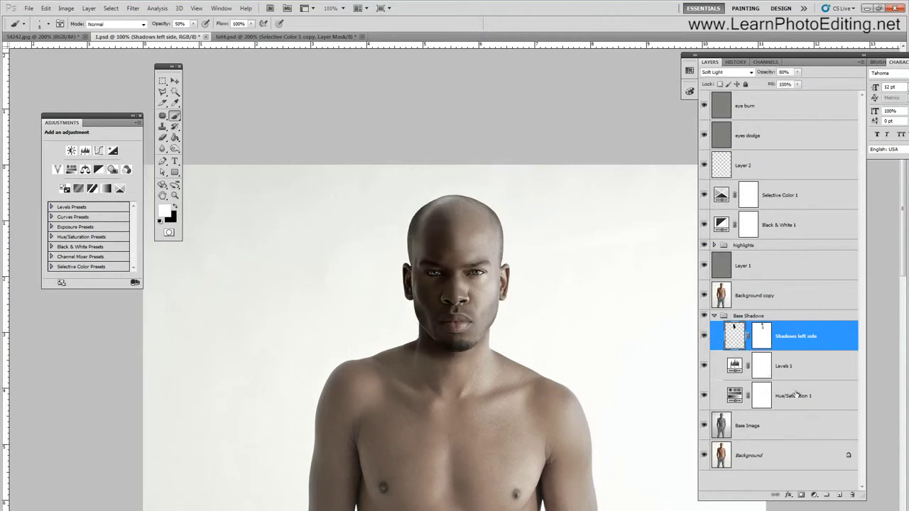
Add a new empty layer above "Shadows left side" in the Base Shadows group.
click(88, 8)
mouse_move(90, 20)
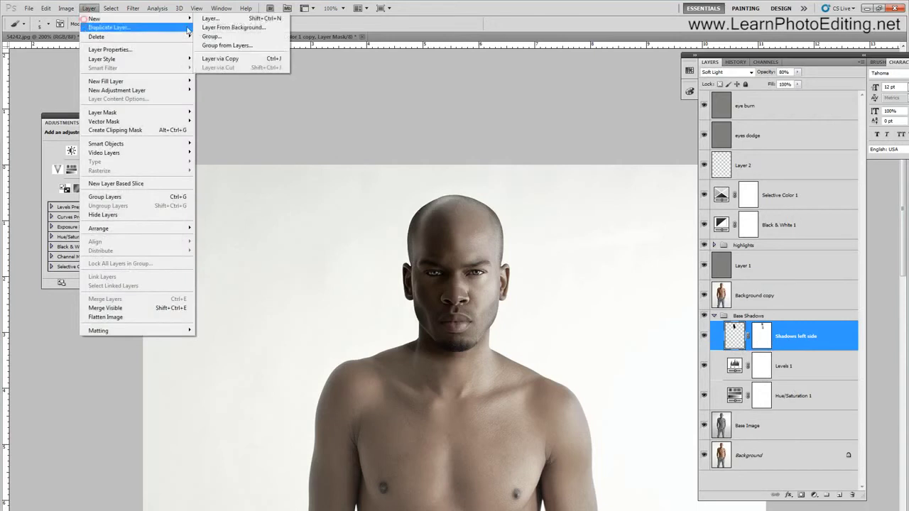
click(210, 18)
click(480, 83)
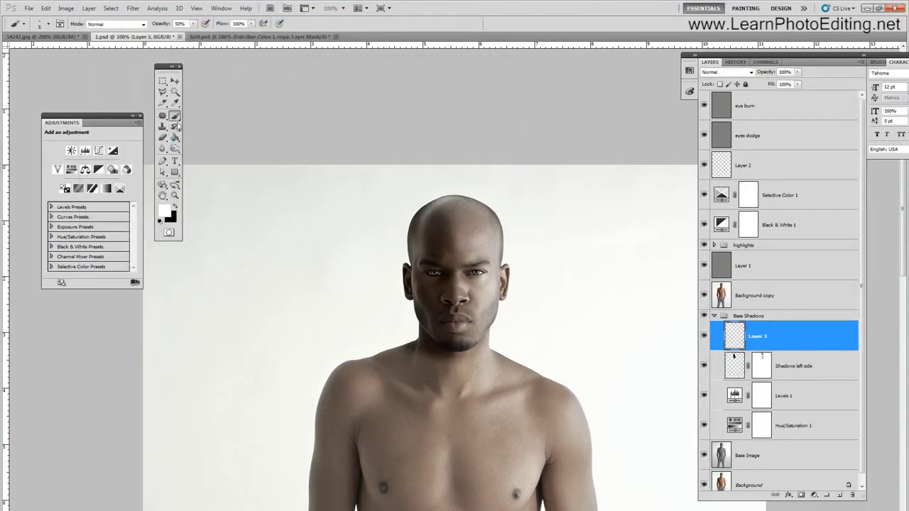
Draw a closed Pen path around the image-left side of the face from forehead to neck, refine its curves, and convert it to a selection.
click(162, 162)
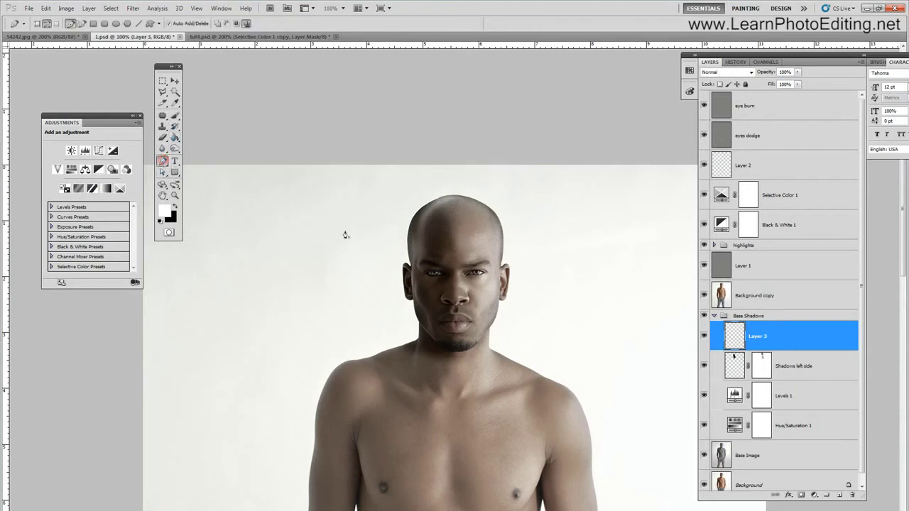
click(390, 198)
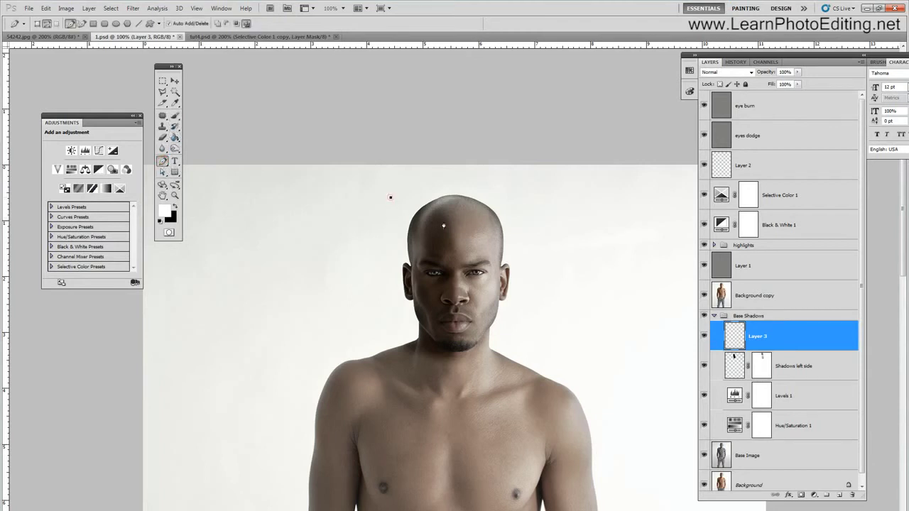
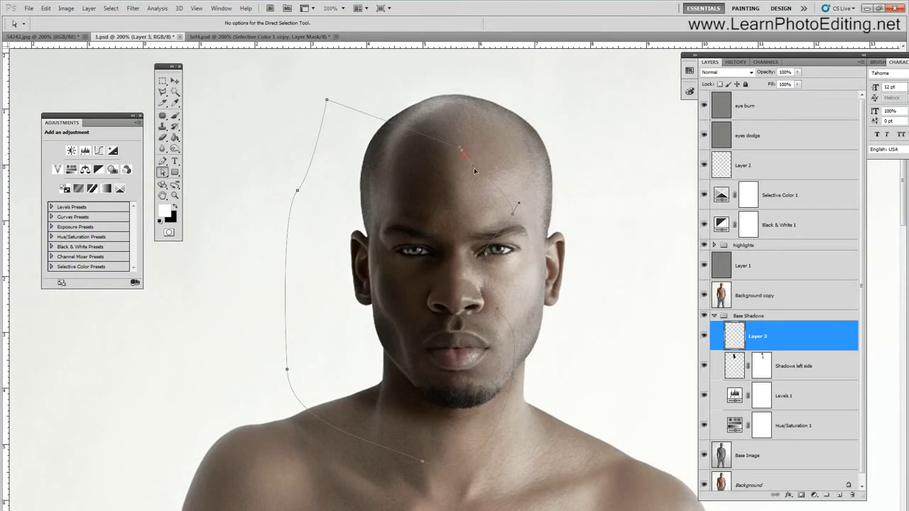
drag(461, 149, 439, 131)
click(512, 212)
drag(462, 150, 460, 159)
click(460, 159)
drag(517, 227, 521, 229)
mouse_move(461, 159)
mouse_down()
mouse_move(460, 171)
mouse_move(462, 159)
mouse_up()
click(482, 252)
drag(513, 377, 505, 387)
click(480, 253)
click(502, 391)
key(ctrl+Return)
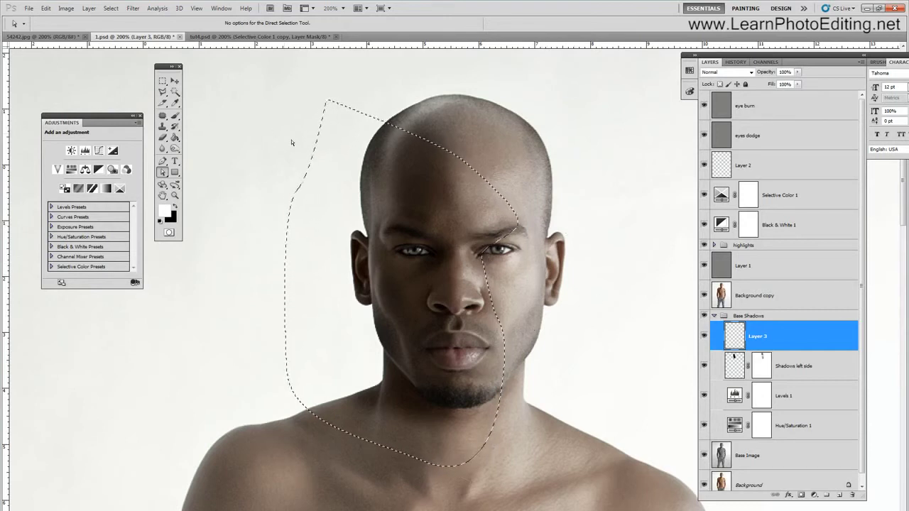
Hide the "Shadows left side" layer, fill the face selection with black on Layer 3, and deselect.
click(703, 366)
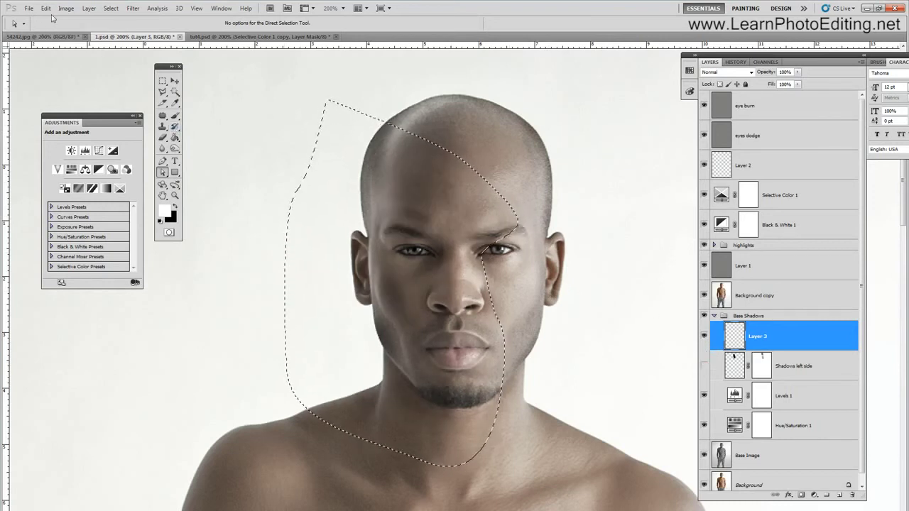
click(174, 137)
click(174, 205)
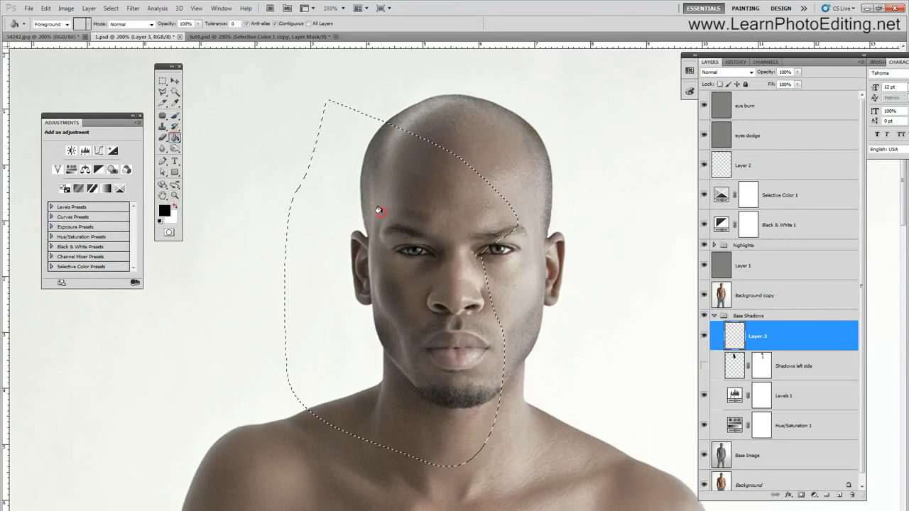
click(373, 209)
click(111, 8)
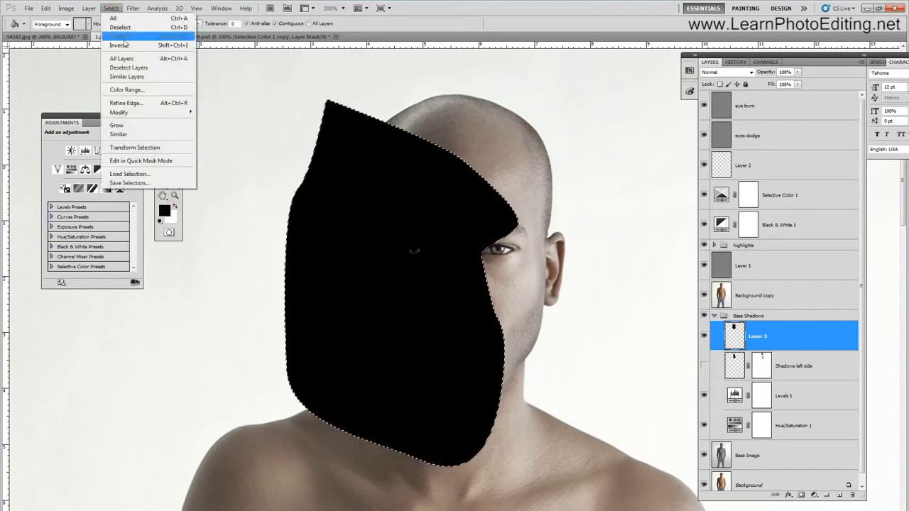
click(124, 36)
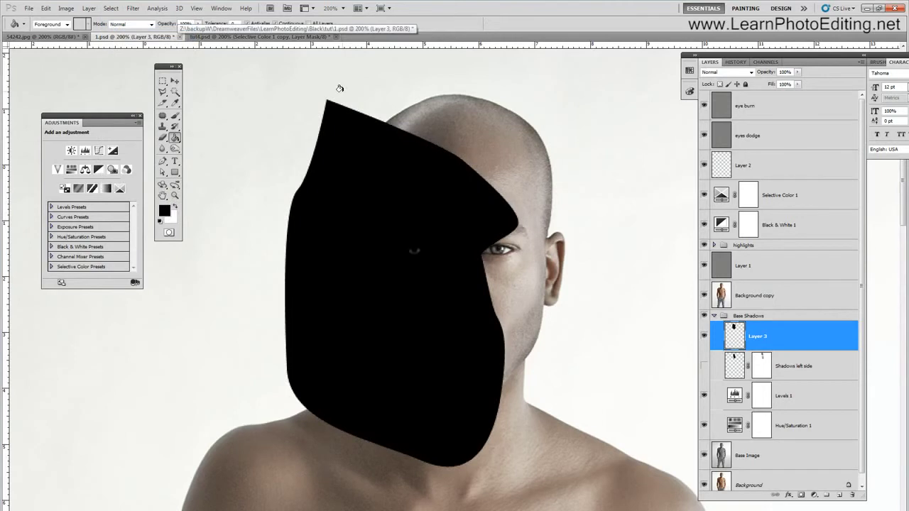
Set Layer 3 to Soft Light at 80% opacity, checking the "Shadows left side" layer for matching settings.
click(735, 73)
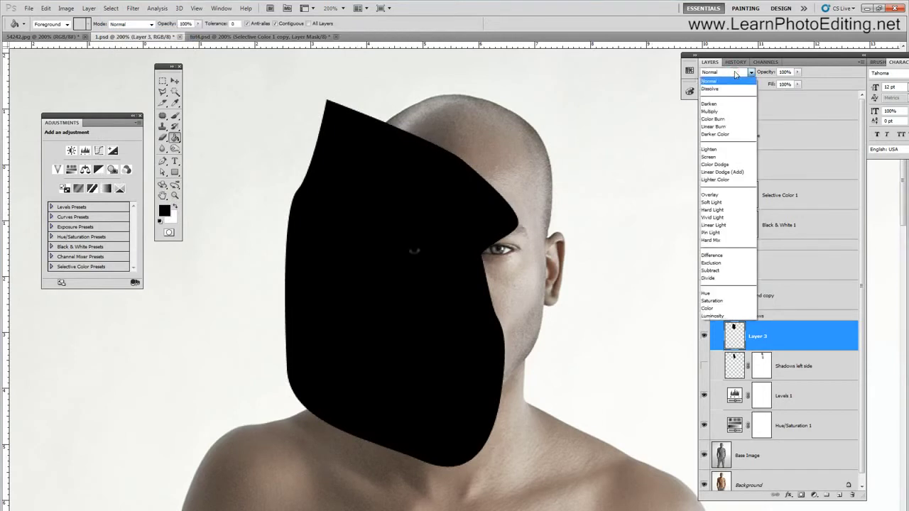
click(736, 73)
click(788, 363)
click(703, 365)
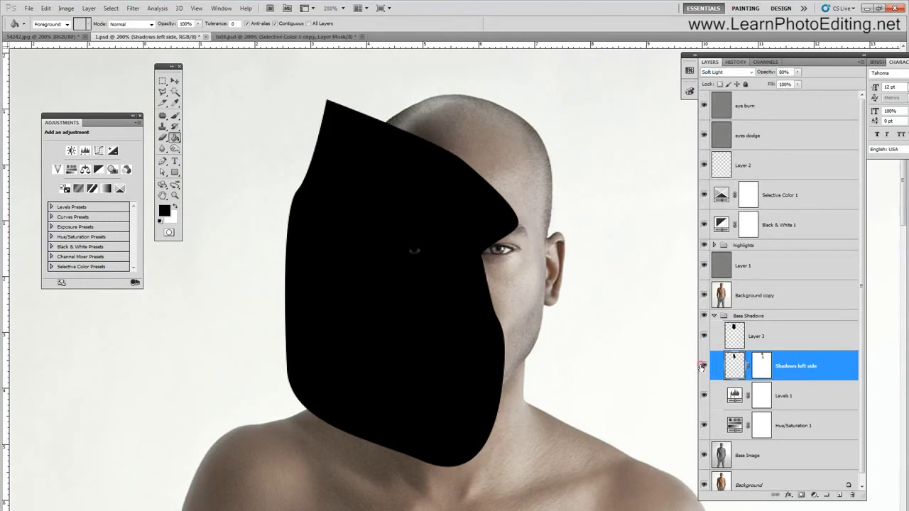
click(700, 366)
click(761, 334)
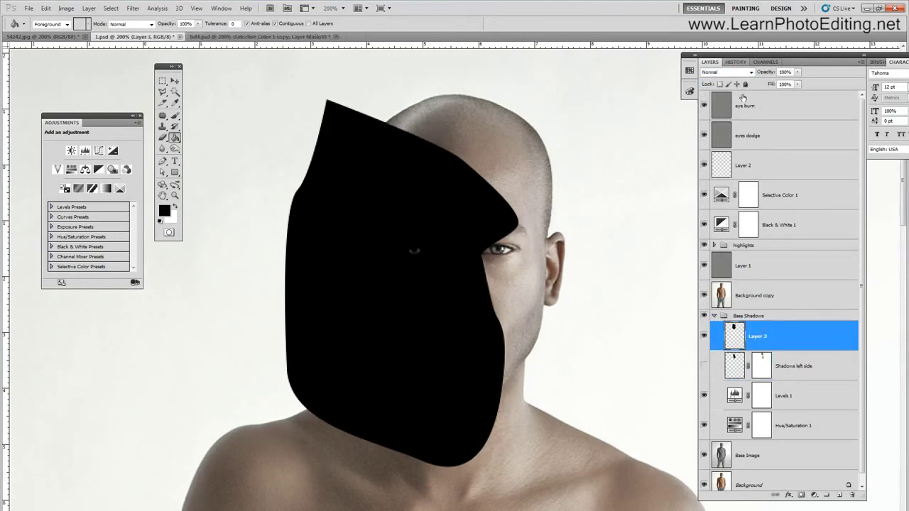
click(728, 72)
click(724, 207)
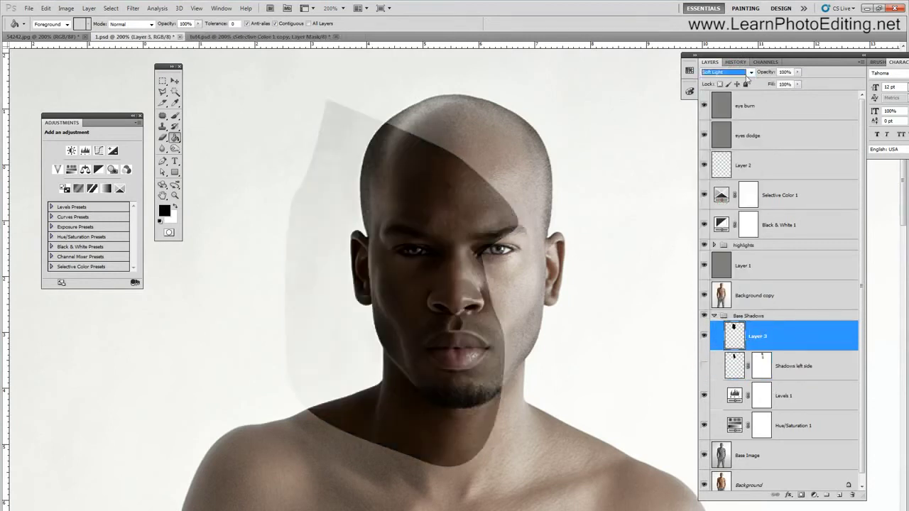
click(783, 72)
text(80)
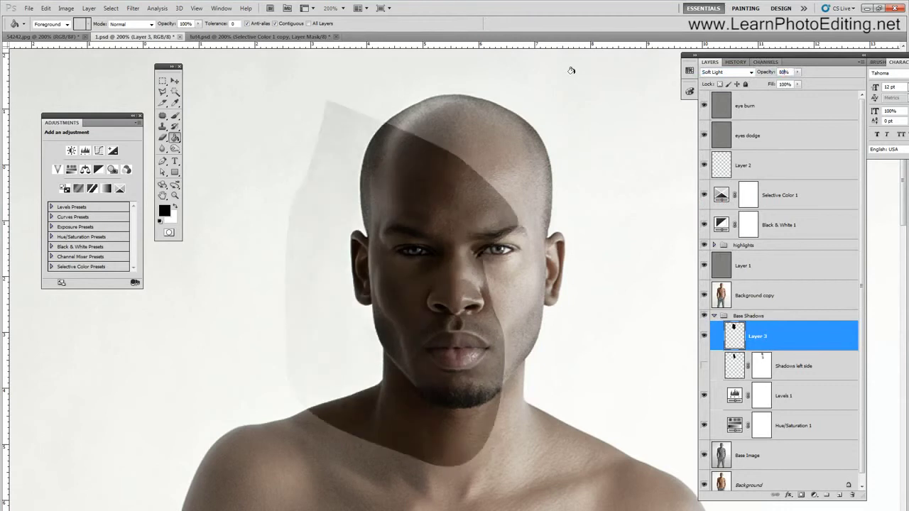
Soften the black shape on Layer 3 with a Gaussian Blur of 8 pixels radius.
click(132, 8)
mouse_move(170, 95)
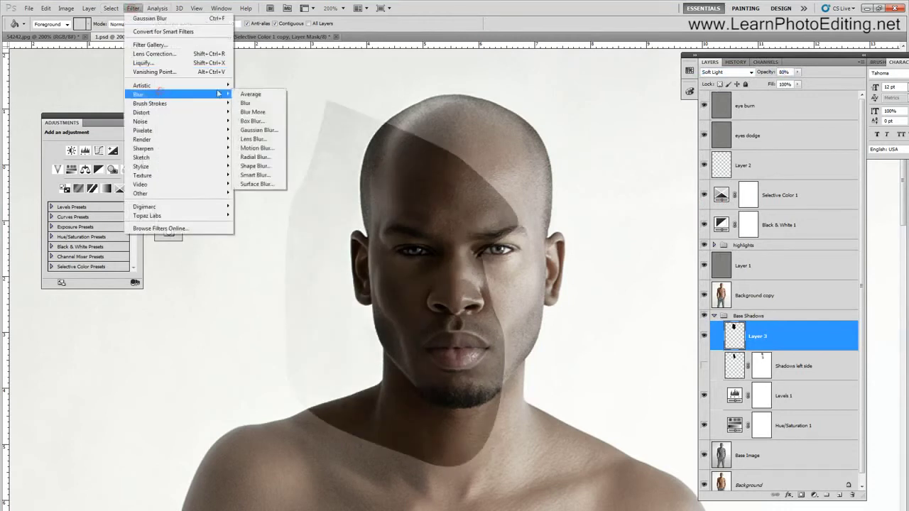
click(263, 131)
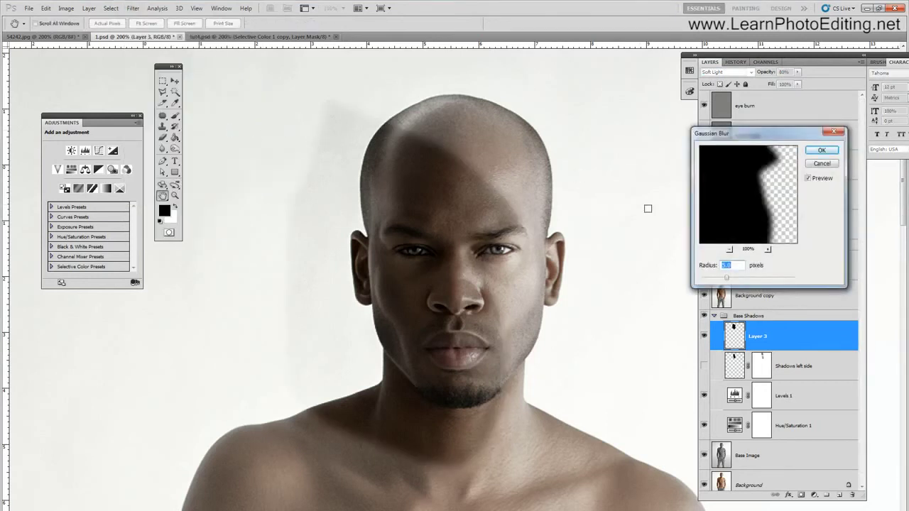
text(8)
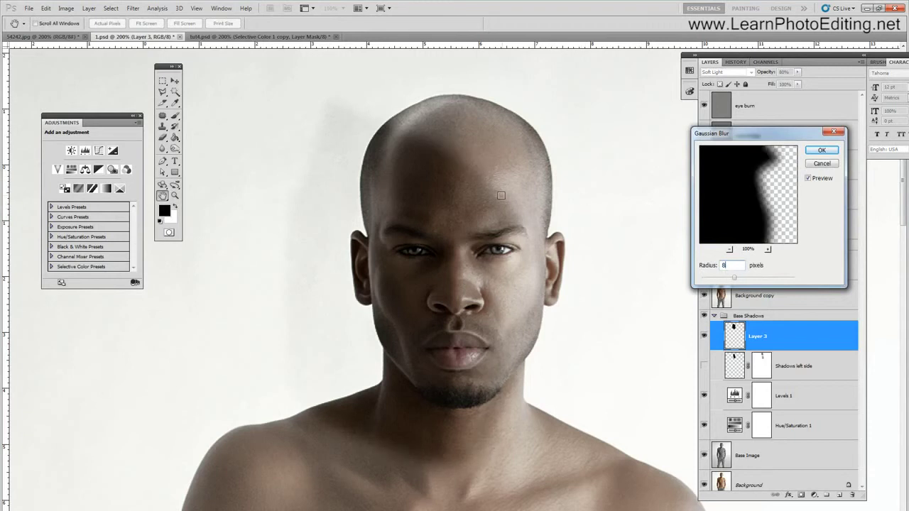
click(821, 150)
Select the white backdrop on the Background layer with the Magic Wand, delete that area from Layer 3, and deselect.
scroll(857, 205, down, 1)
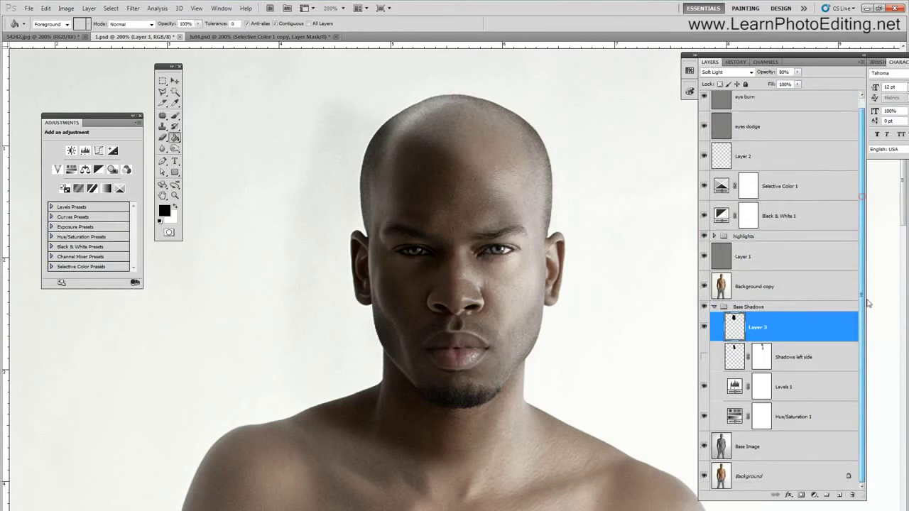
click(752, 475)
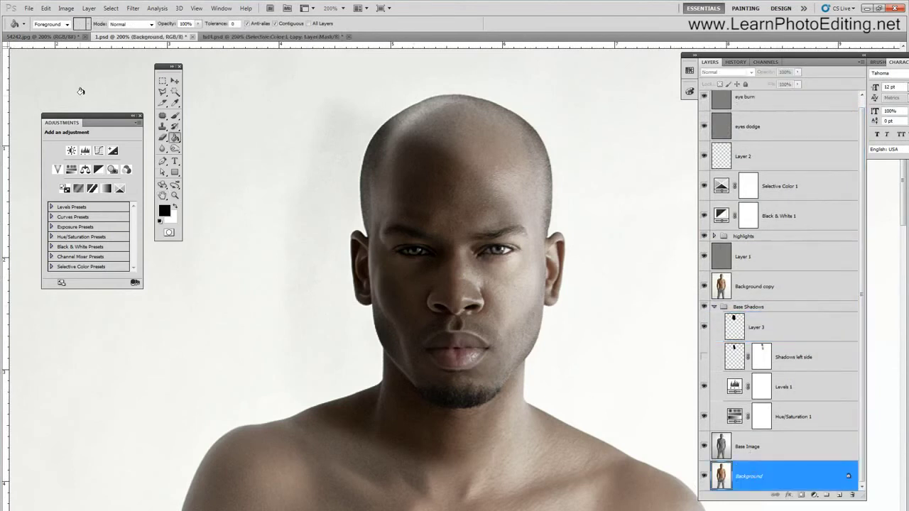
click(175, 92)
click(260, 219)
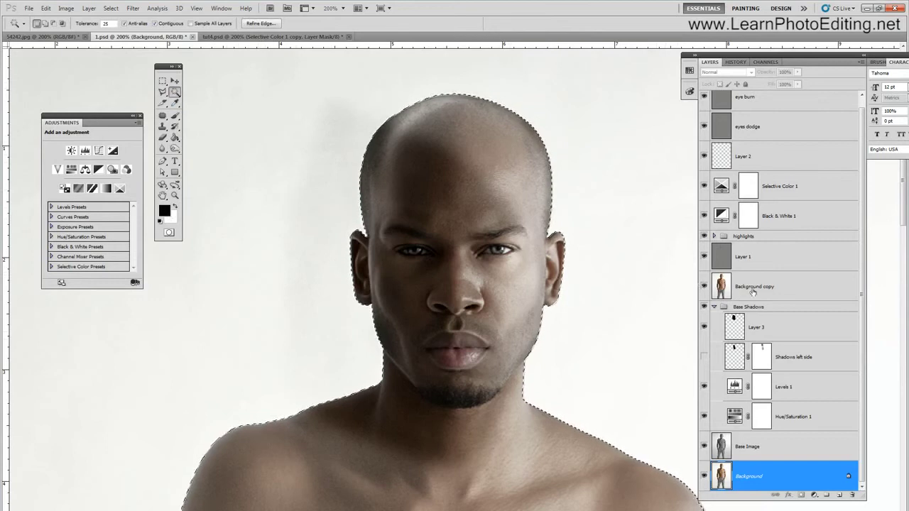
click(769, 328)
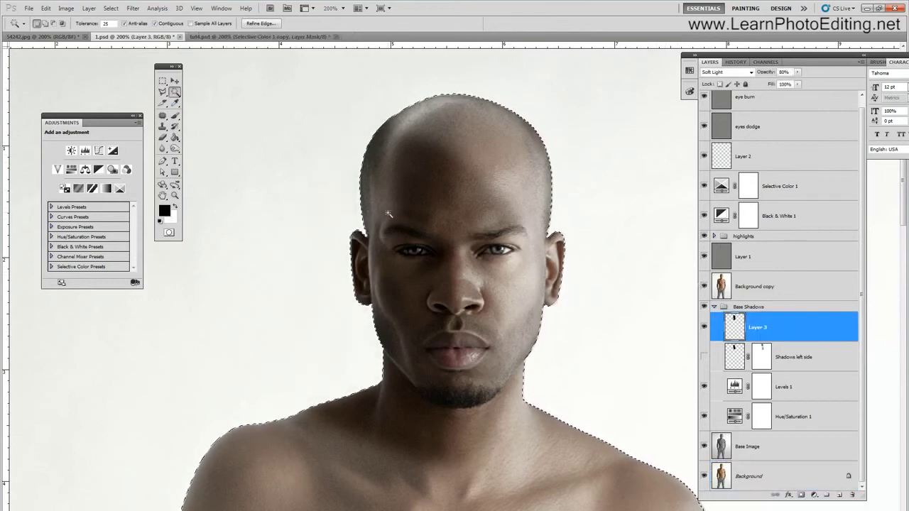
click(111, 8)
click(117, 27)
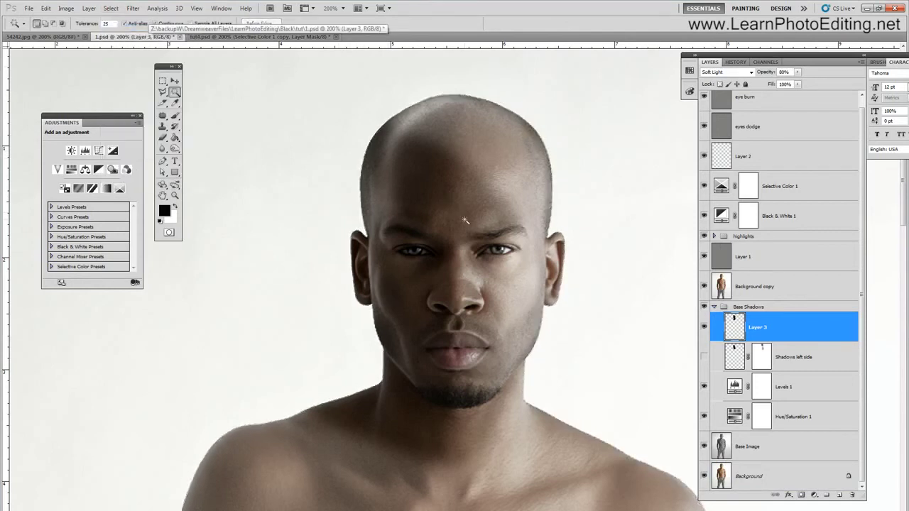
Compare the portrait with Layer 3 hidden and shown, and add a layer mask to Layer 3.
click(704, 326)
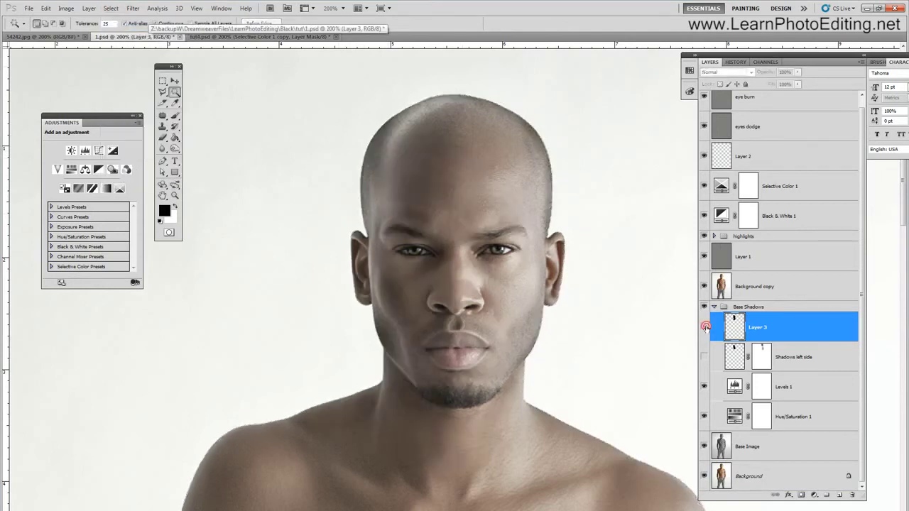
click(704, 326)
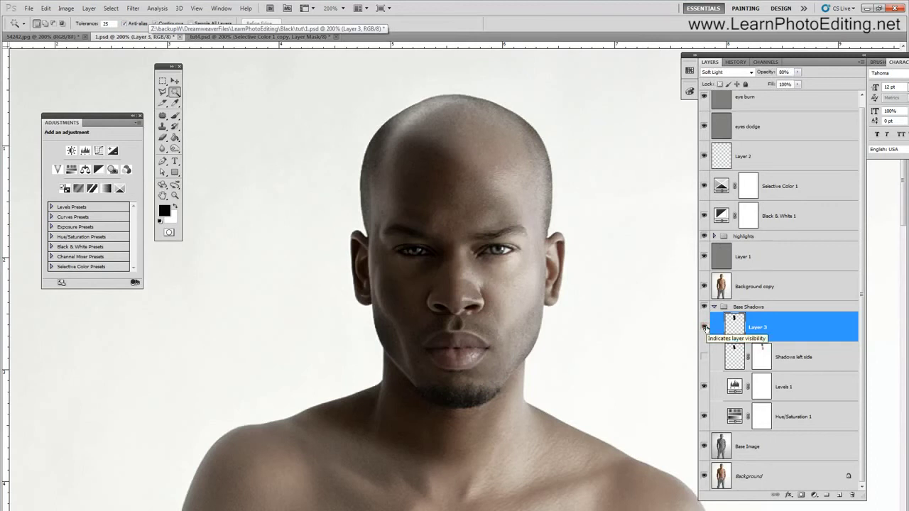
click(704, 326)
click(704, 326)
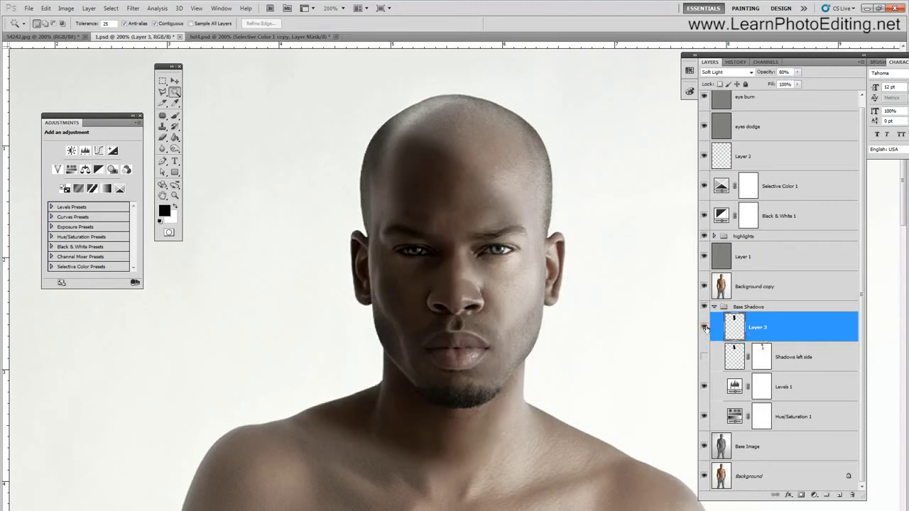
click(800, 494)
Paint over both eyes on Layer 3's mask with a black brush at 100% opacity to remove the shadow there.
click(196, 8)
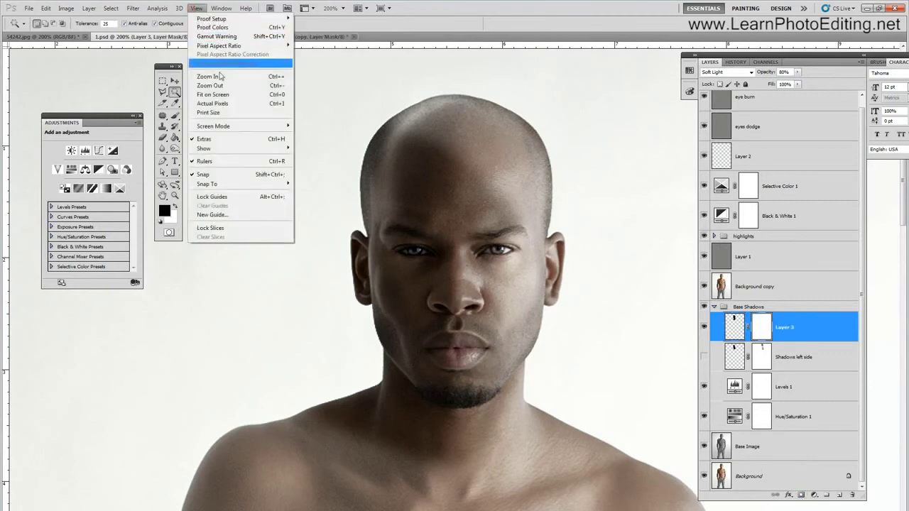
click(221, 76)
click(175, 115)
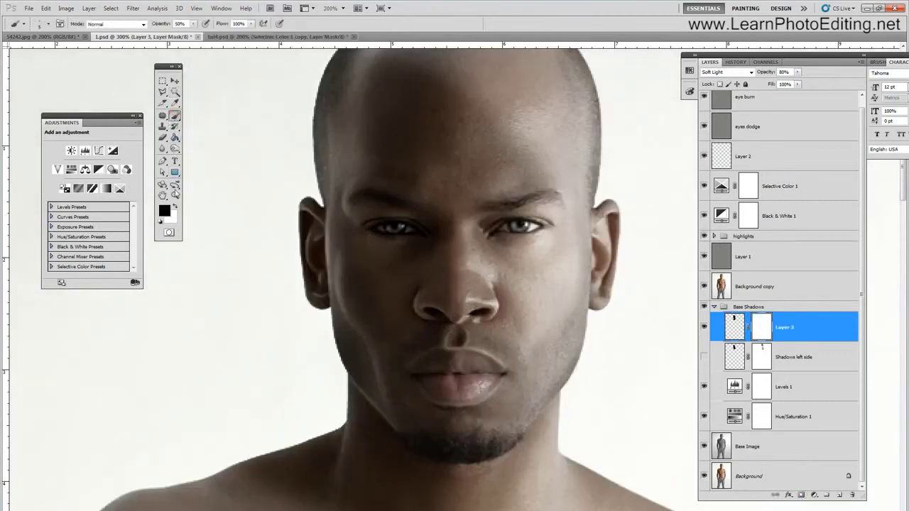
click(175, 205)
click(175, 205)
drag(181, 24, 153, 25)
text(100)
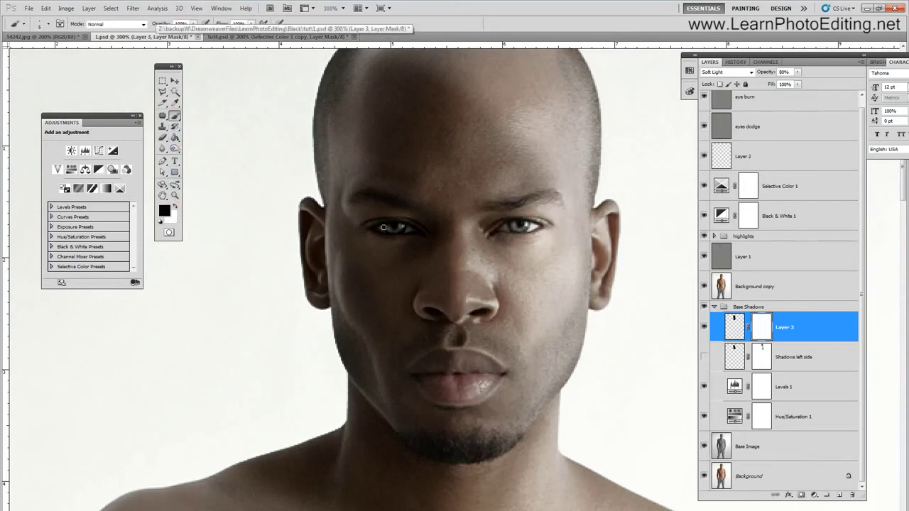
drag(382, 227, 389, 228)
drag(388, 228, 385, 227)
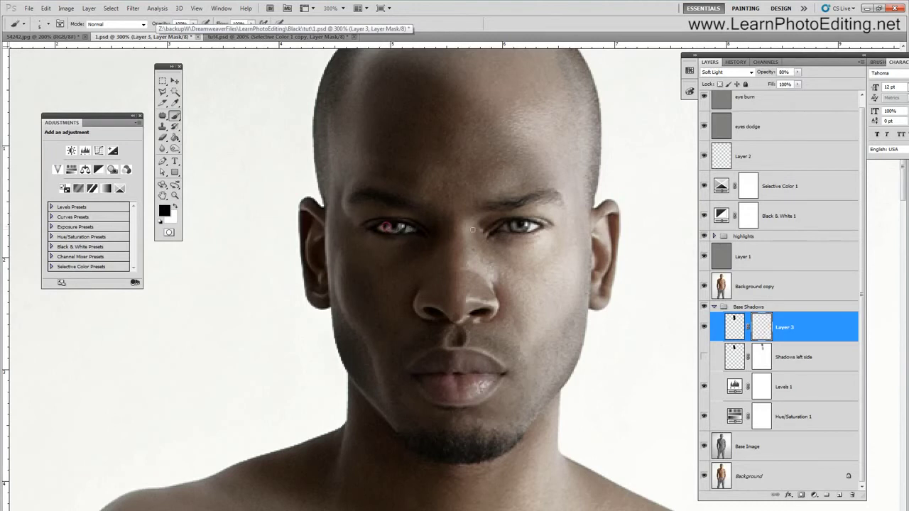
drag(502, 227, 523, 224)
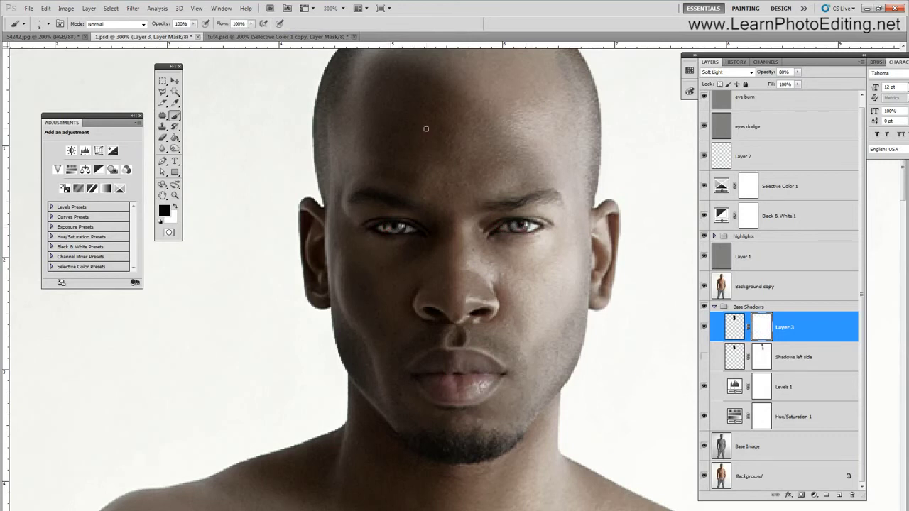
Set the brush to a size of 100 px and an opacity of 40%.
click(196, 8)
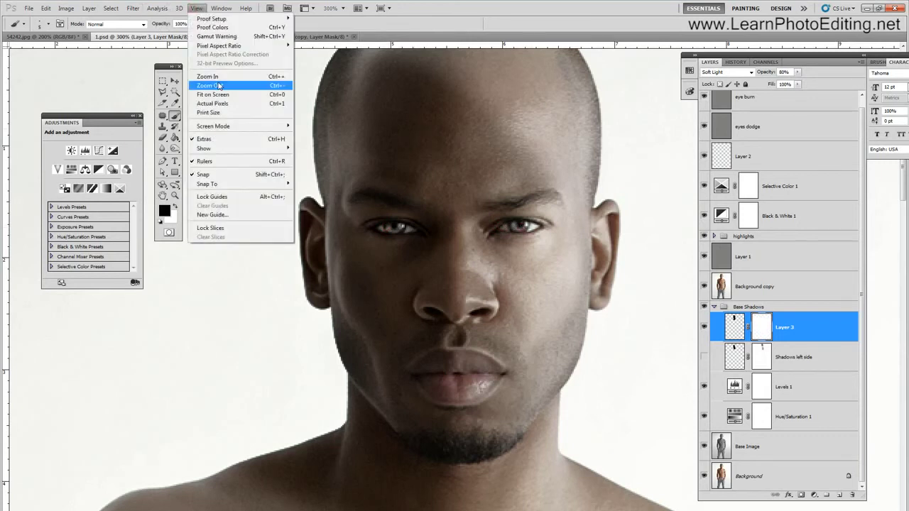
click(214, 103)
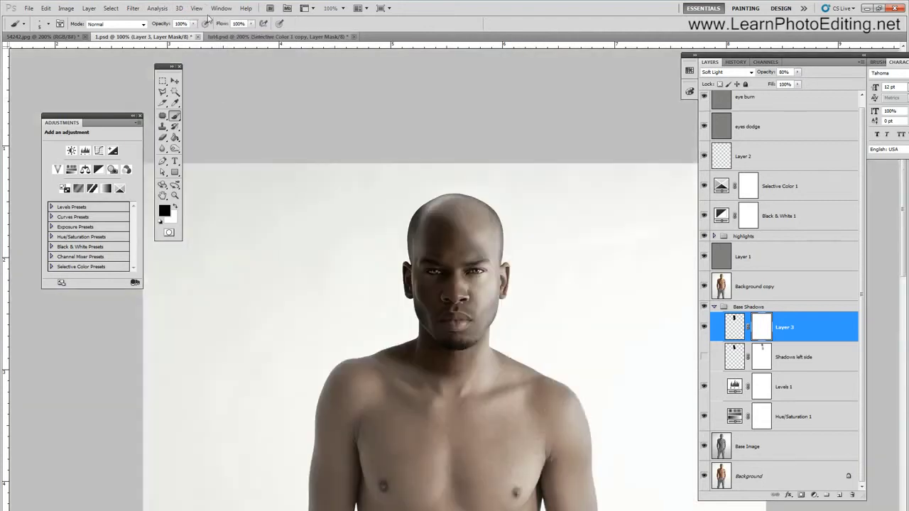
click(195, 8)
click(217, 76)
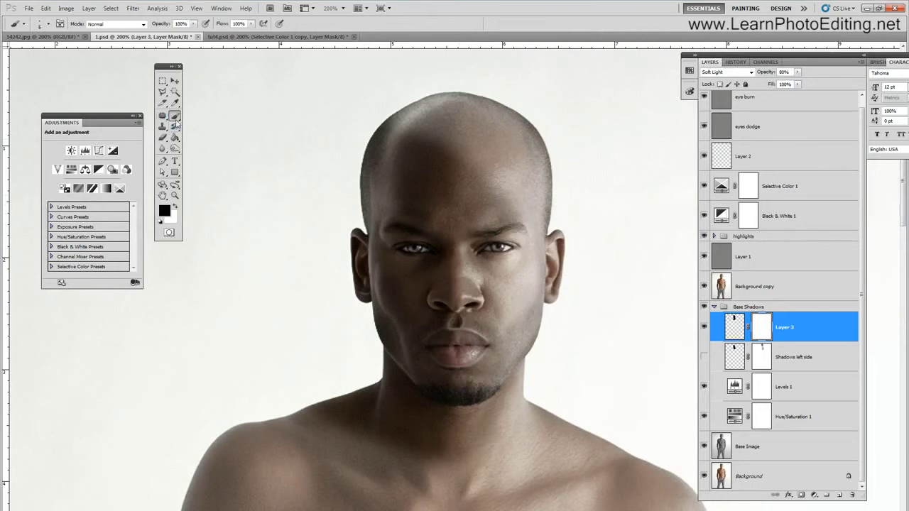
click(46, 23)
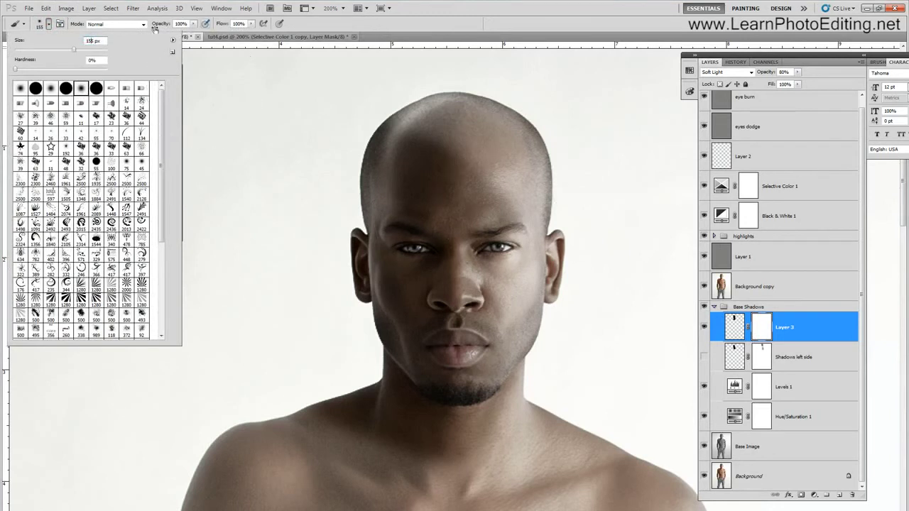
drag(96, 40, 70, 41)
text(100)
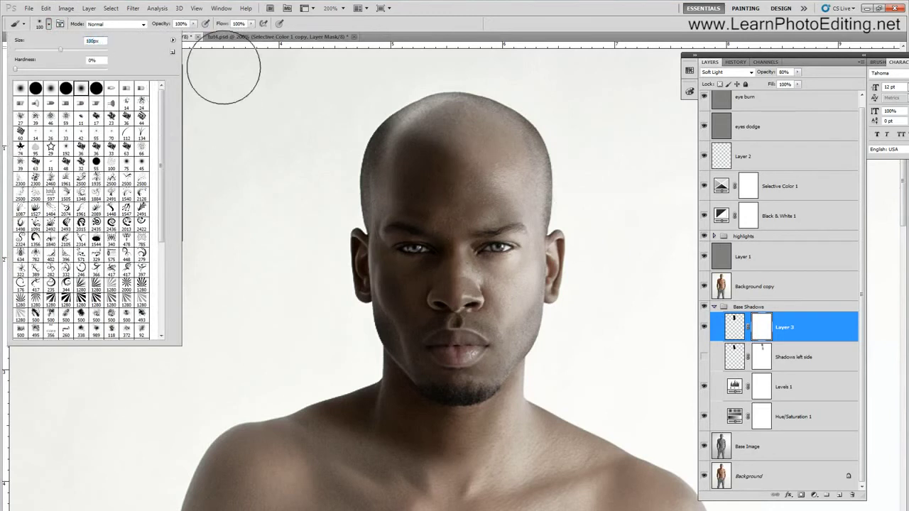
click(240, 2)
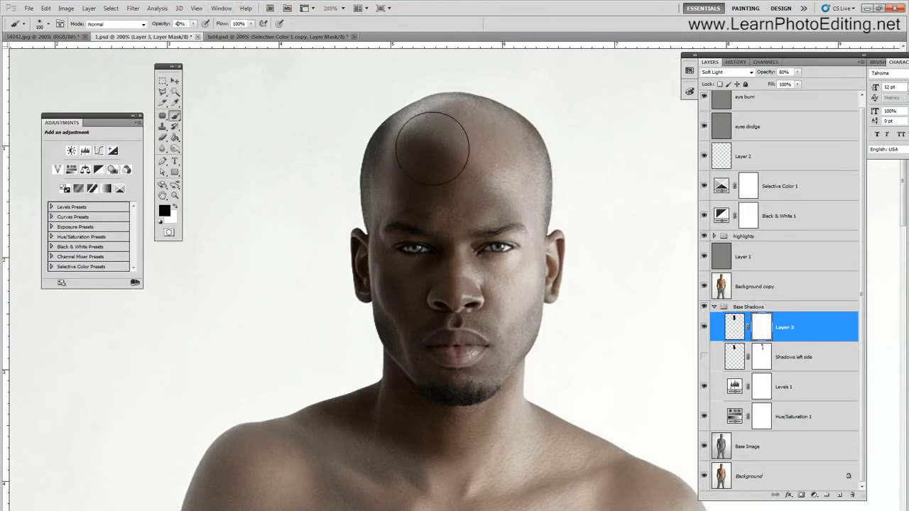
key(4)
key(9)
Soften the shadow edge on Layer 3's mask with black dabs along the forehead, the brighter side of the face and the neck.
click(433, 118)
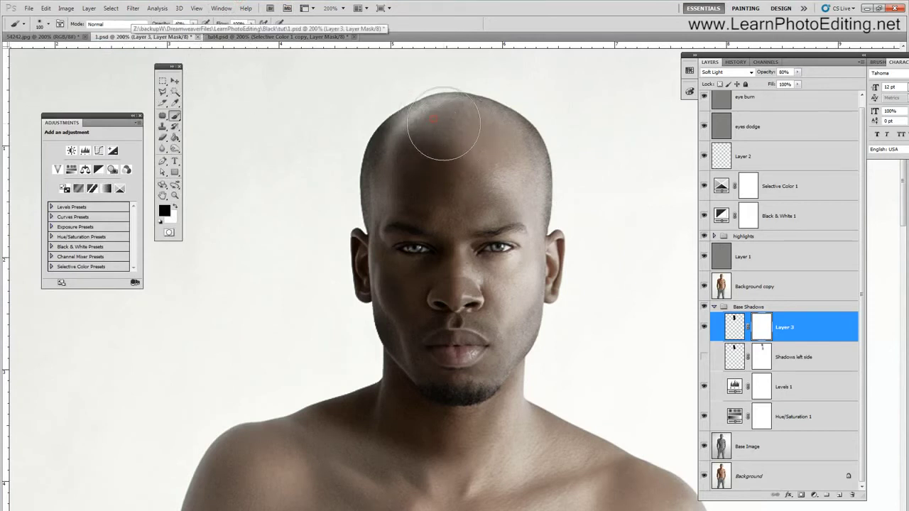
click(449, 134)
click(486, 156)
click(511, 197)
click(510, 213)
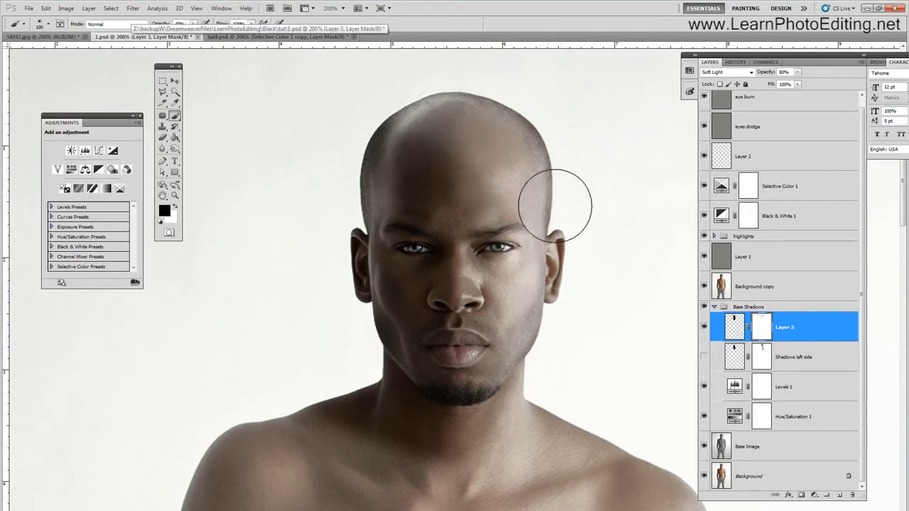
click(539, 291)
click(530, 331)
click(535, 371)
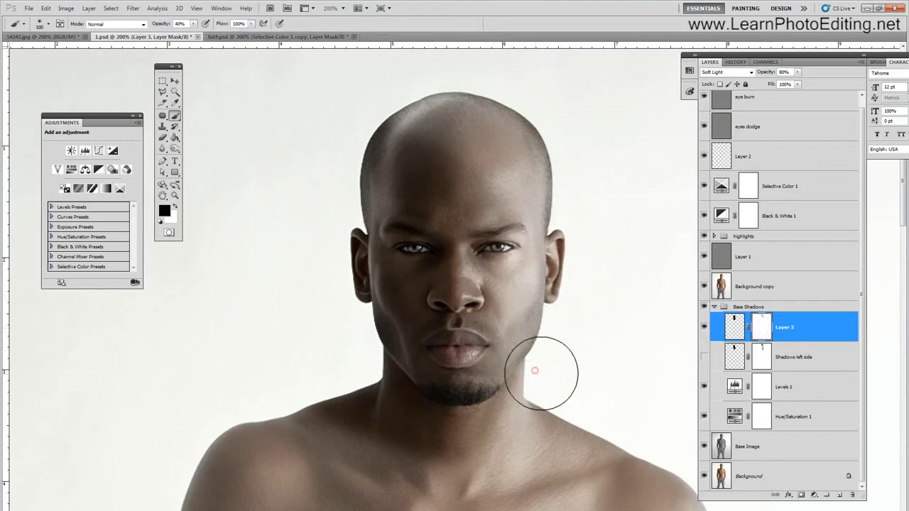
click(527, 353)
click(505, 424)
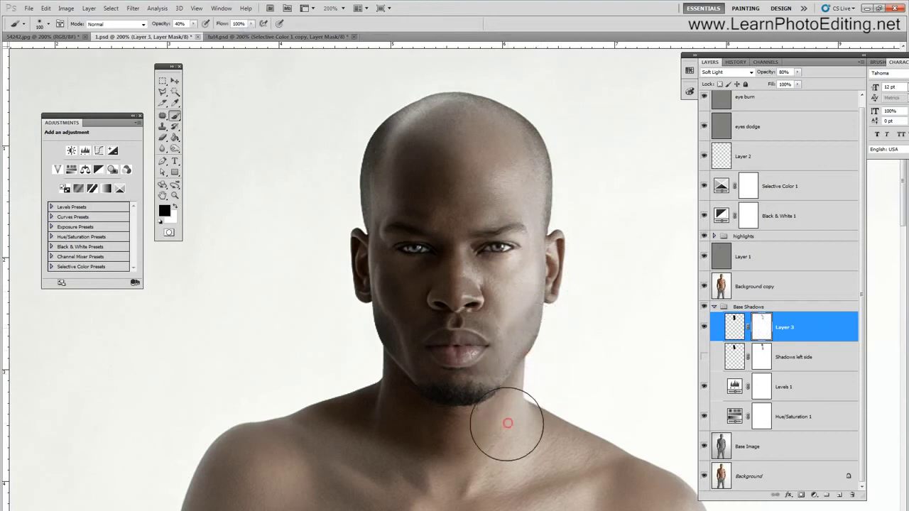
click(501, 428)
Fade the shadow on Layer 3's mask over the shoulder and upper chest, and touch up the top of the forehead.
click(332, 375)
drag(331, 375, 313, 413)
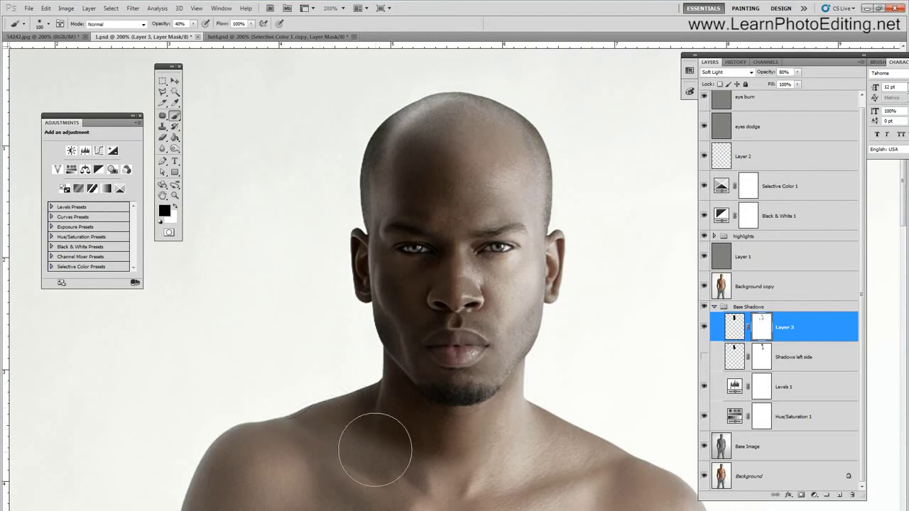
click(406, 457)
click(467, 468)
click(513, 462)
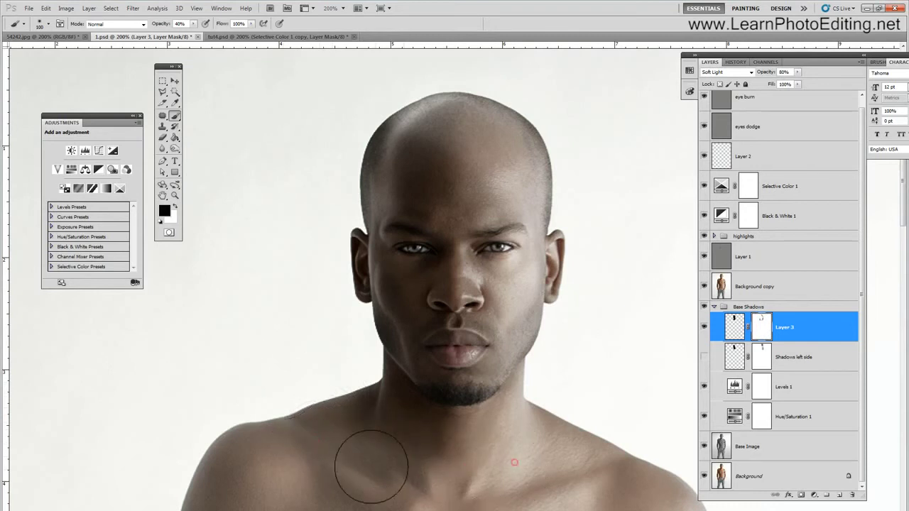
click(343, 375)
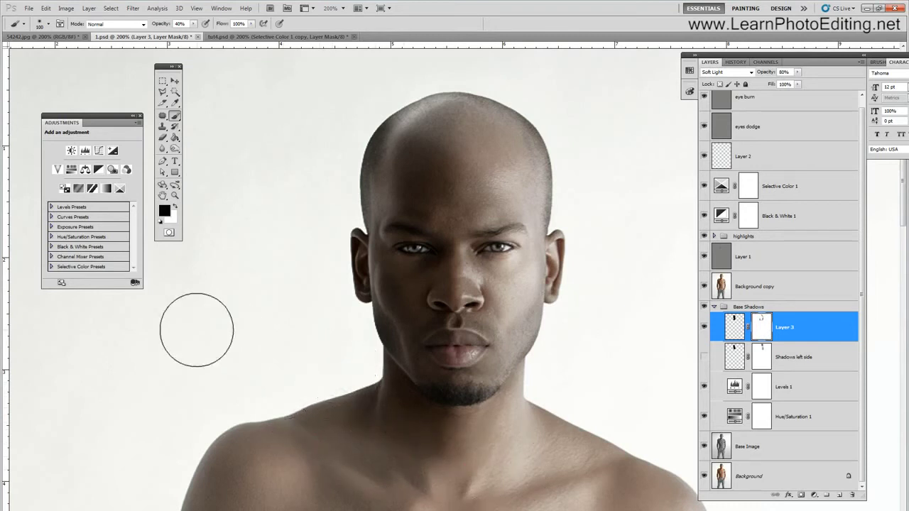
click(312, 402)
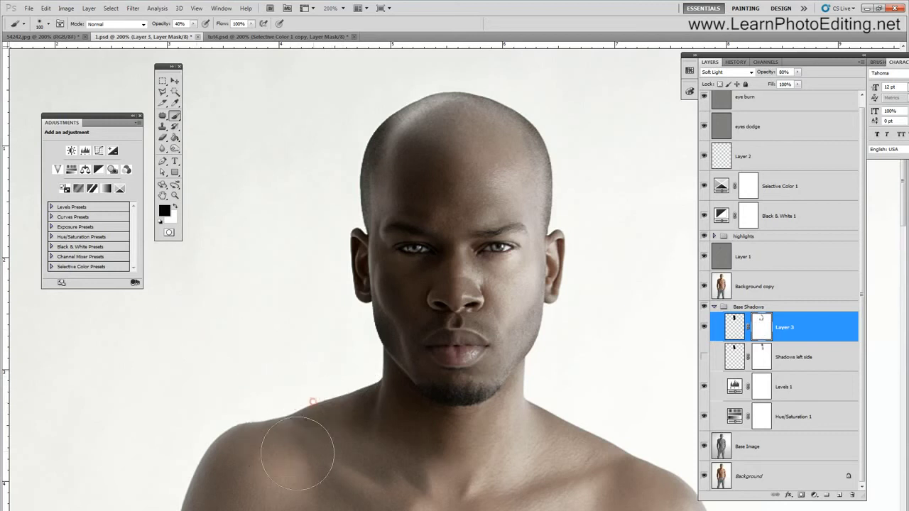
click(429, 123)
click(475, 149)
Compare the portrait at actual pixel size with Layer 3 and the "Shadows left side" layer alternately shown and hidden.
click(196, 8)
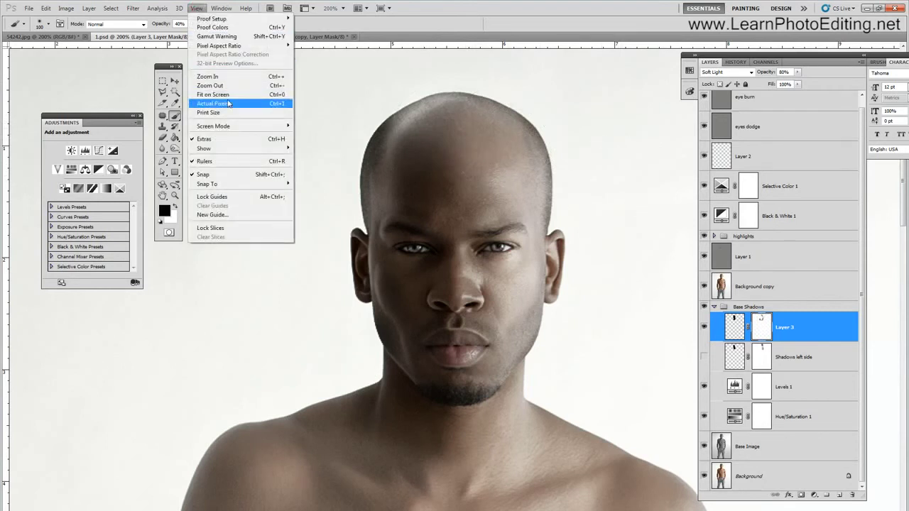
click(228, 104)
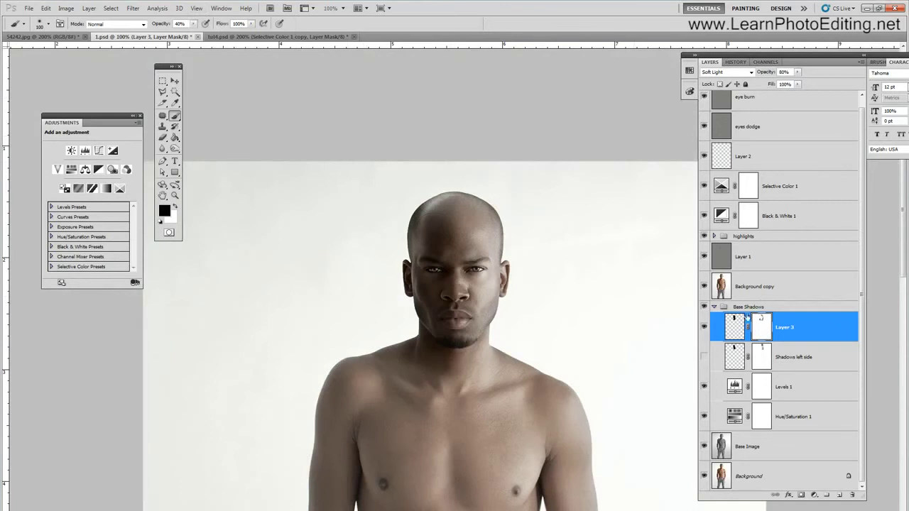
click(703, 326)
click(704, 327)
click(480, 229)
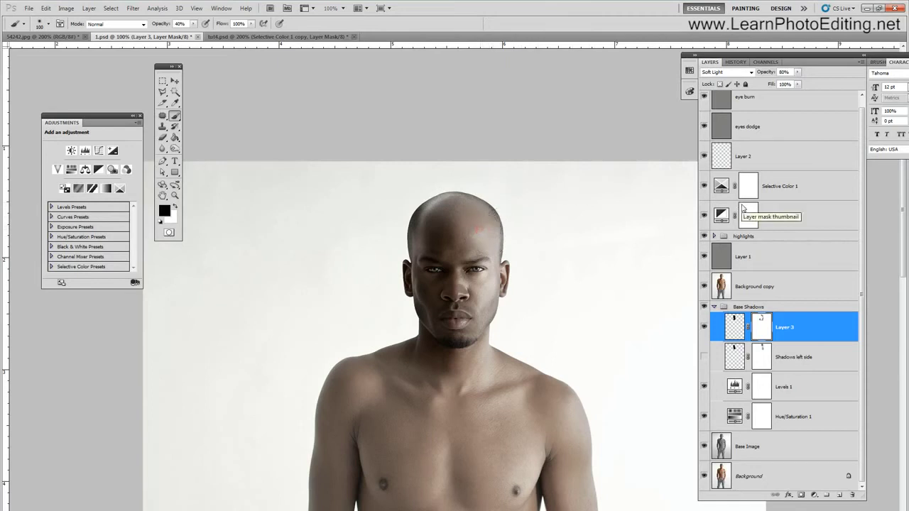
click(704, 327)
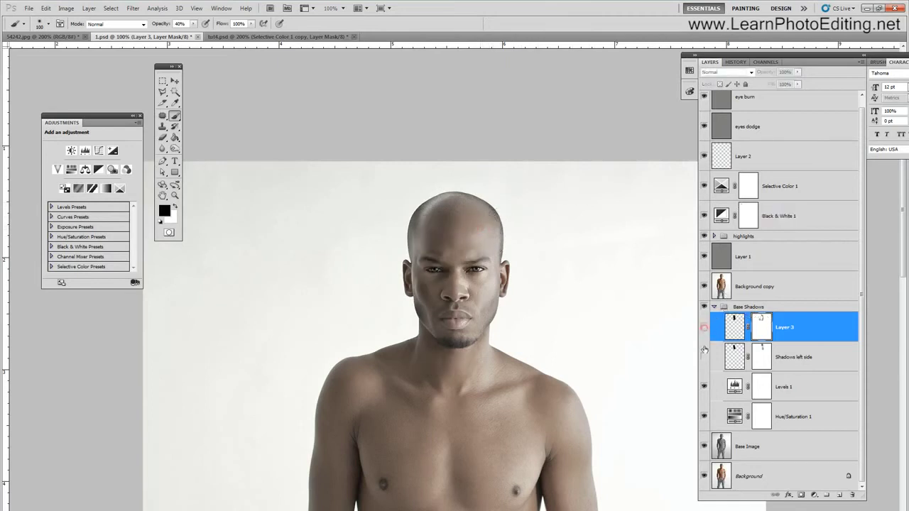
click(703, 356)
click(704, 357)
click(703, 330)
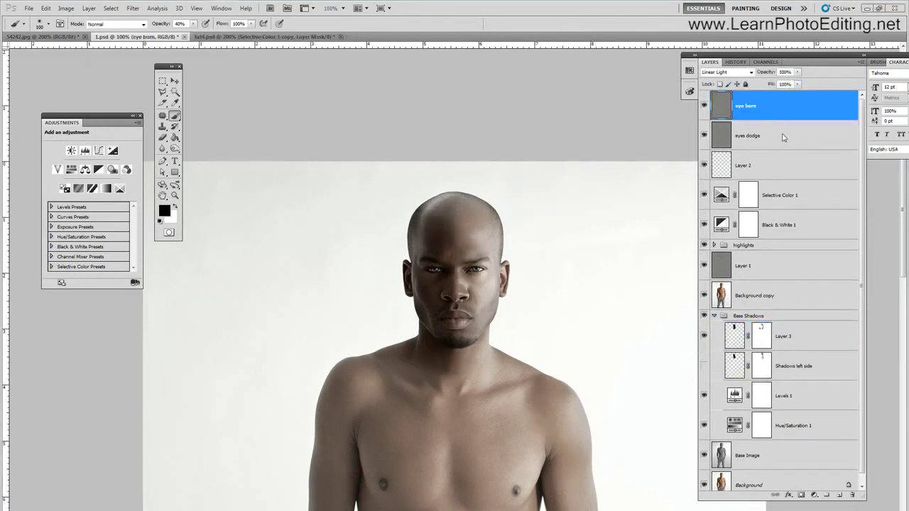
Create a layer group above the "eye burn" layer and name it "eyes".
click(778, 163)
click(781, 135)
click(781, 108)
click(768, 159)
click(772, 135)
click(775, 107)
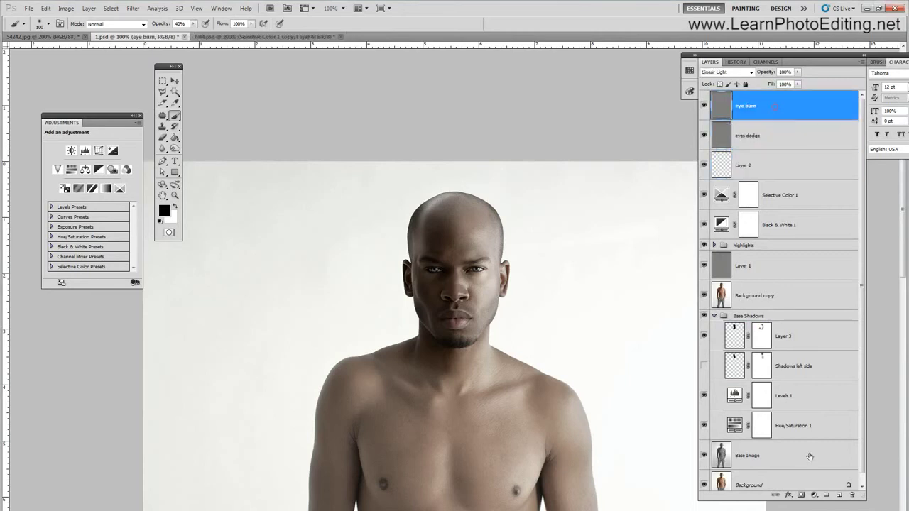
click(827, 495)
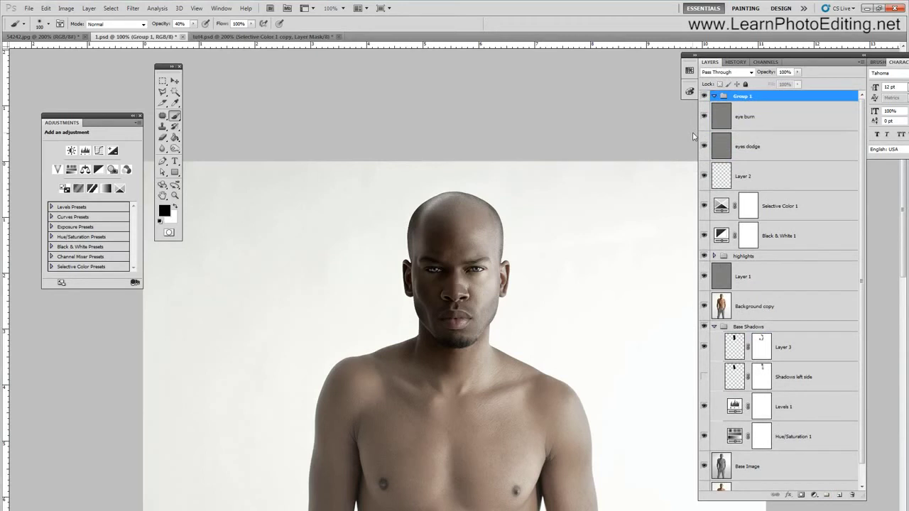
alt+double_click(742, 99)
text(eyes)
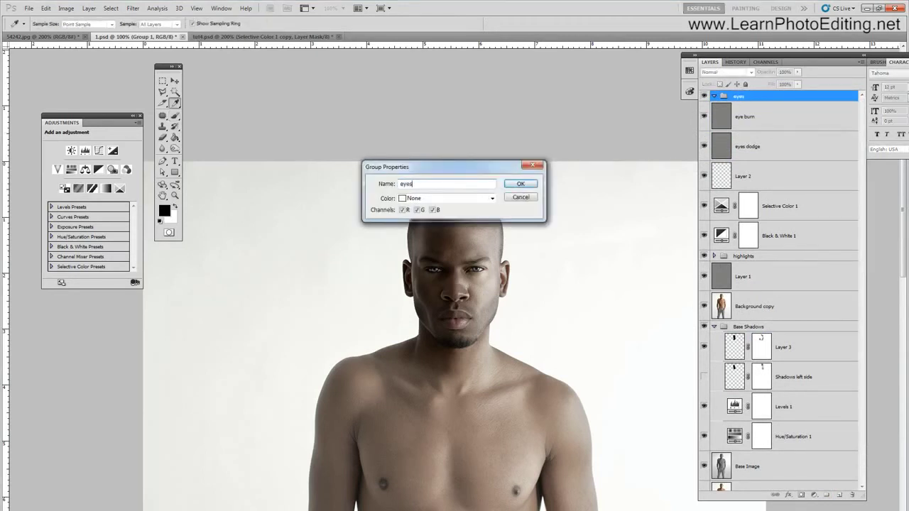
key(Return)
key(b)
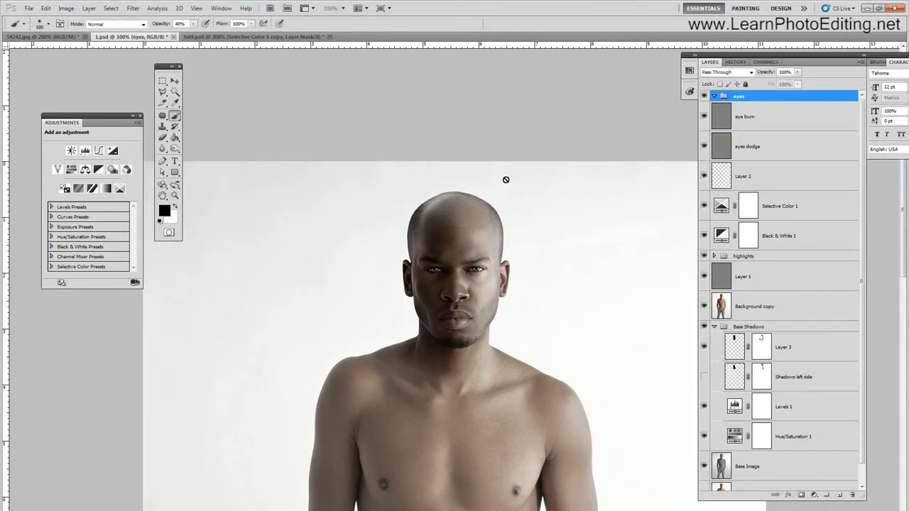
Move "eye burn", "eyes dodge" and Layer 2 into the "eyes" group and collapse the group.
click(766, 173)
shift+click(768, 128)
drag(763, 122, 739, 97)
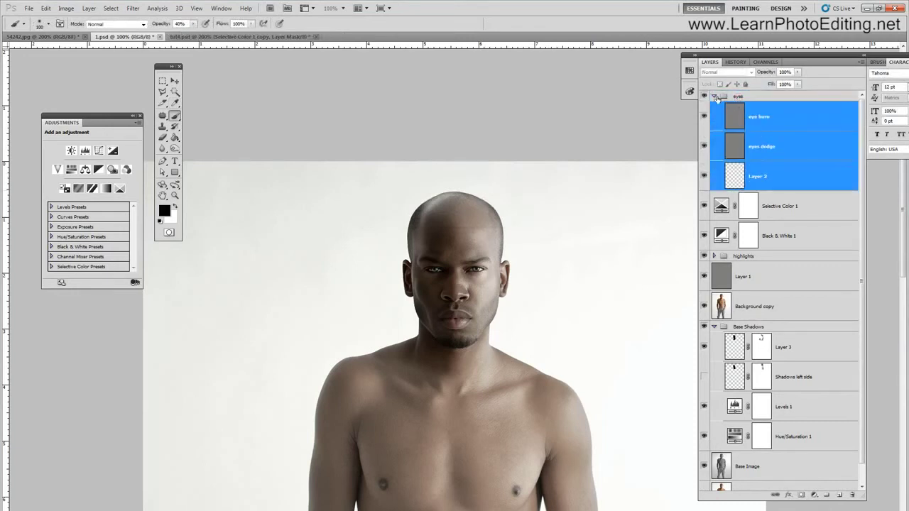
click(714, 96)
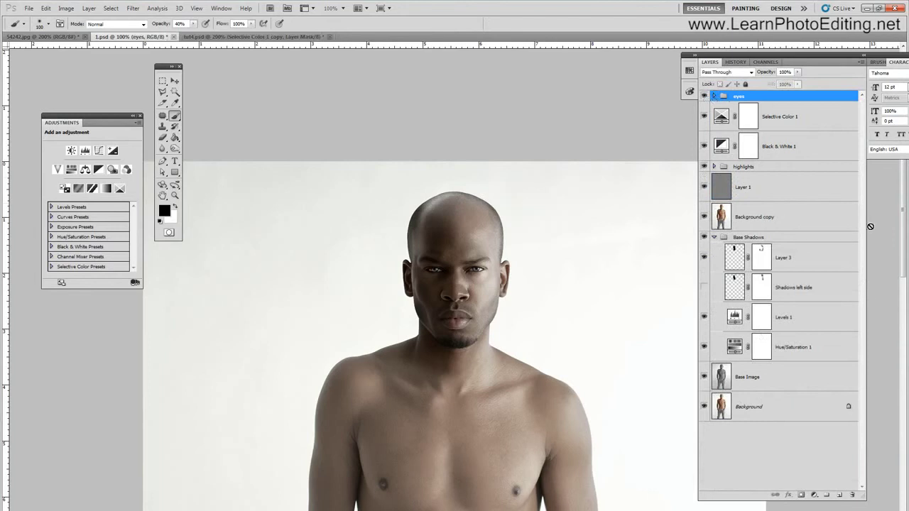
Duplicate every layer and group from "eyes" down to Background, merge the copies into one layer, and check it by switching its visibility.
click(91, 9)
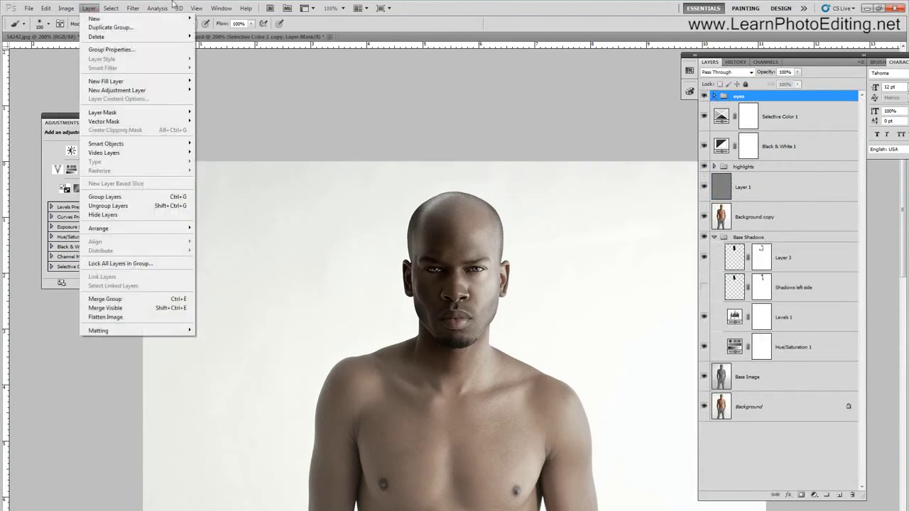
click(93, 10)
click(766, 410)
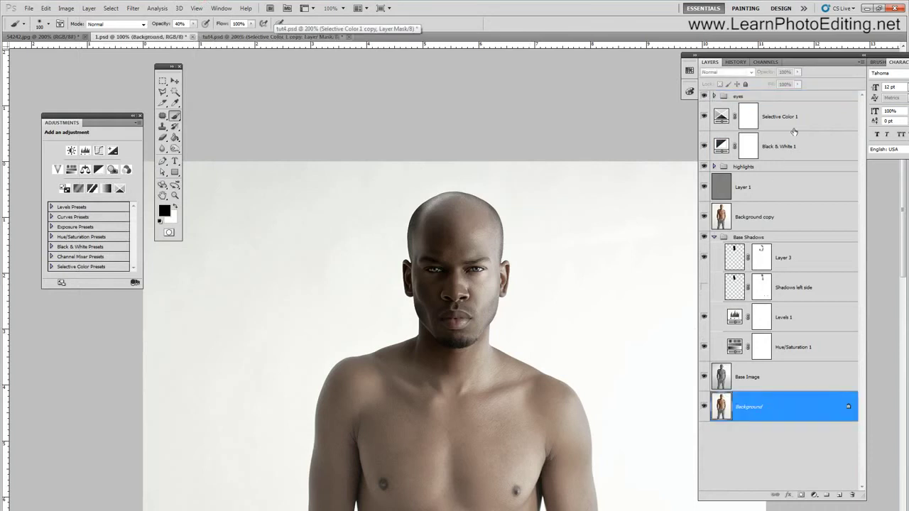
shift+click(791, 97)
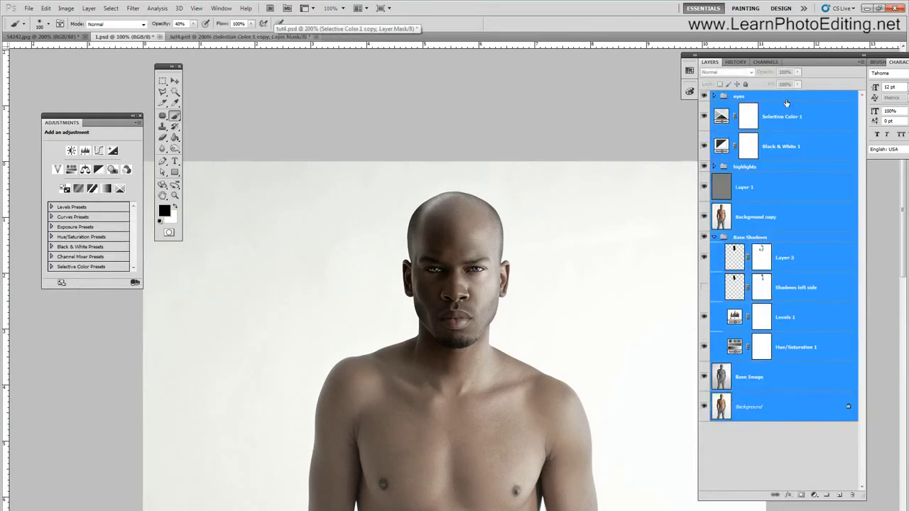
click(88, 8)
click(99, 34)
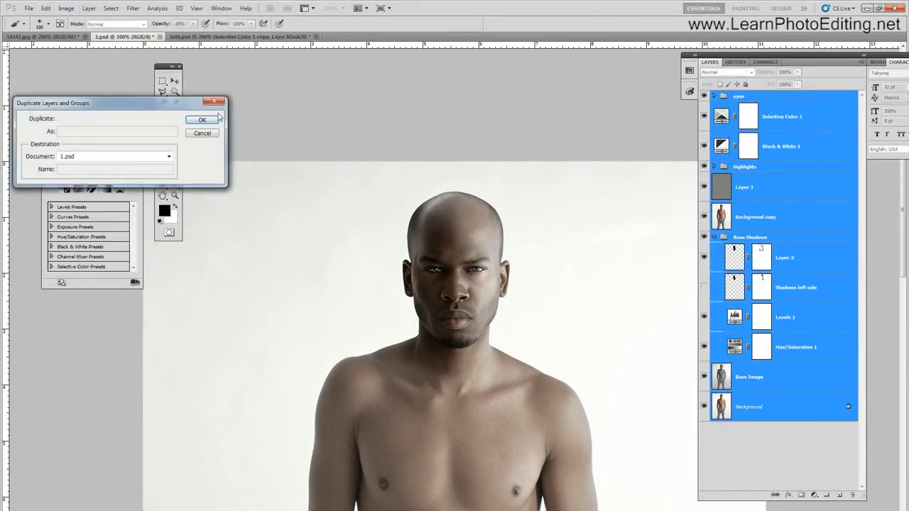
click(207, 119)
click(89, 8)
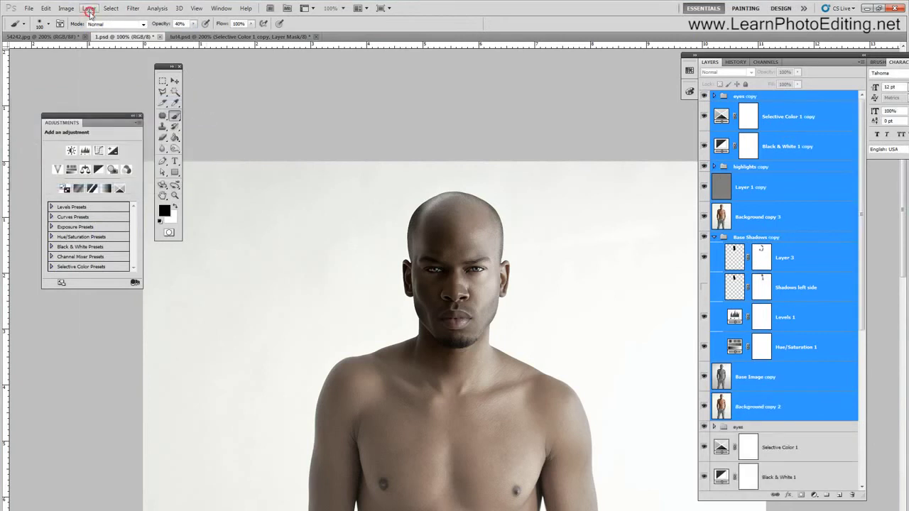
click(118, 298)
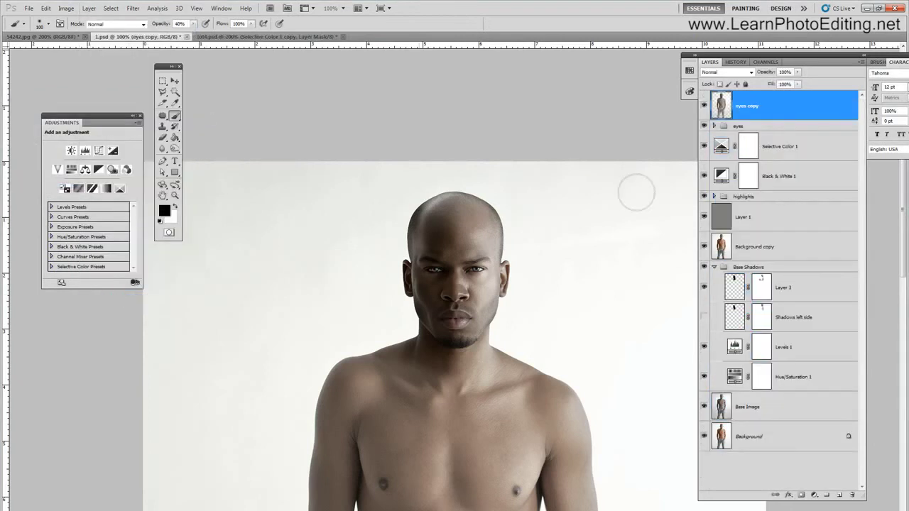
click(704, 106)
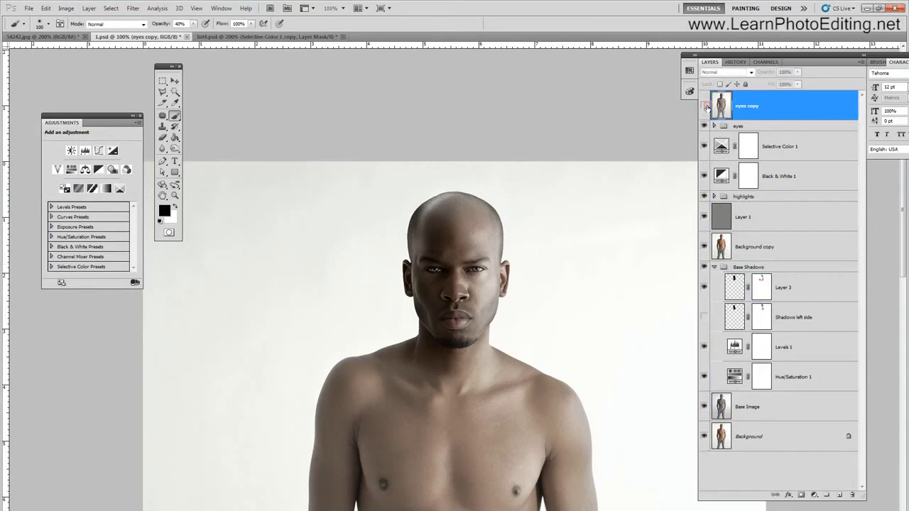
click(705, 106)
Duplicate the merged "eyes copy" layer and hide the duplicate.
click(89, 8)
click(94, 28)
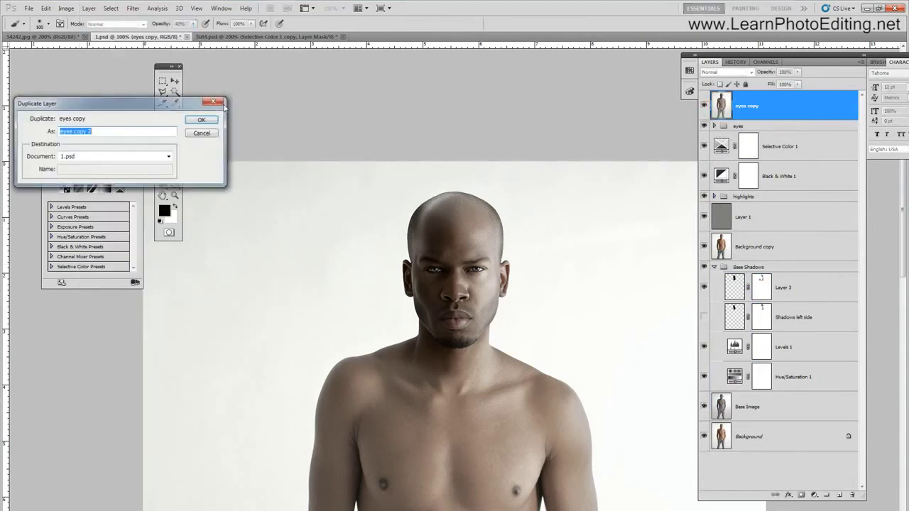
click(203, 121)
click(704, 106)
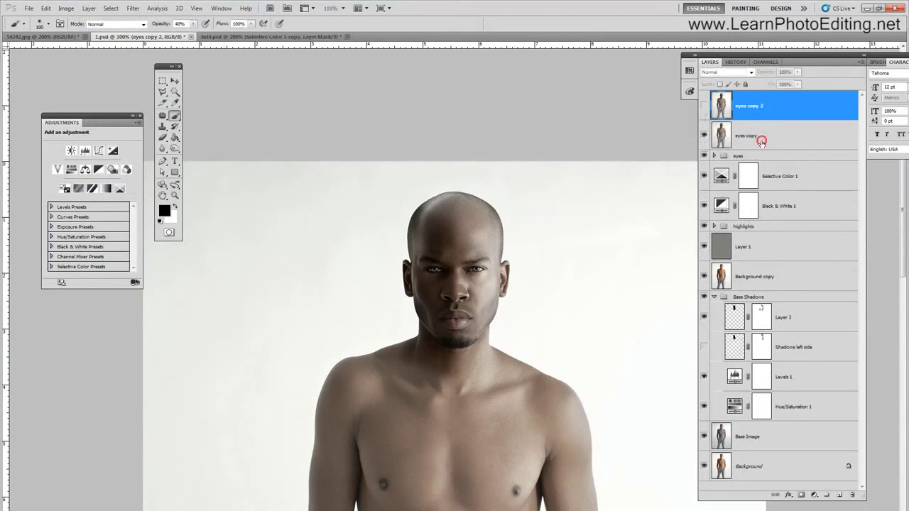
Invert the colors of the "eyes copy" layer and set its blend mode to Soft Light.
click(760, 138)
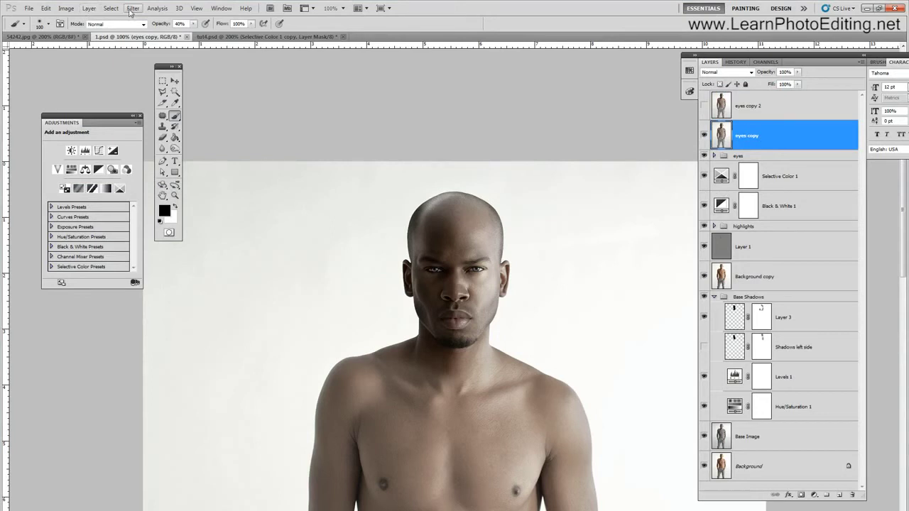
click(45, 8)
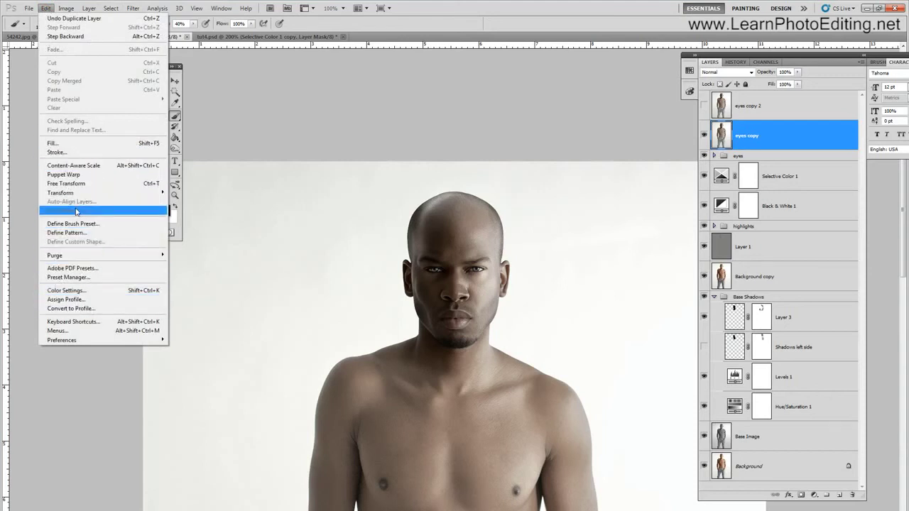
mouse_move(77, 194)
mouse_move(66, 8)
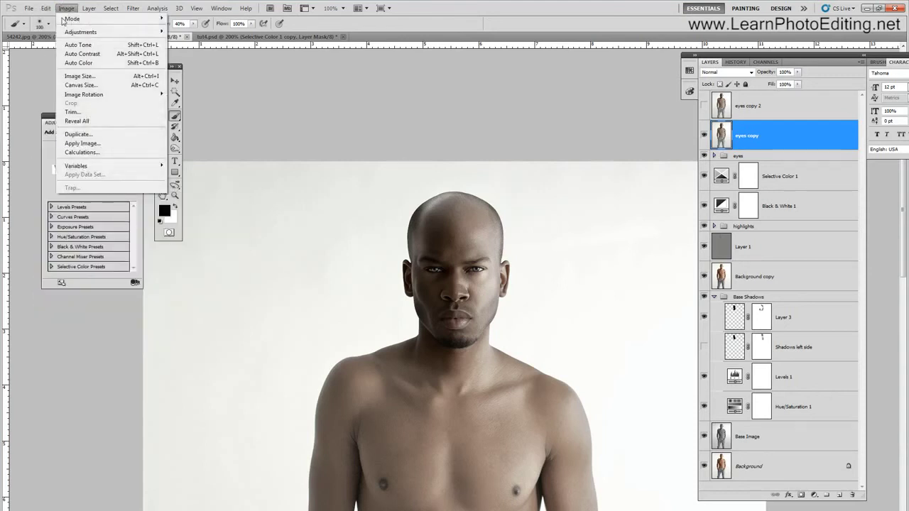
mouse_move(64, 33)
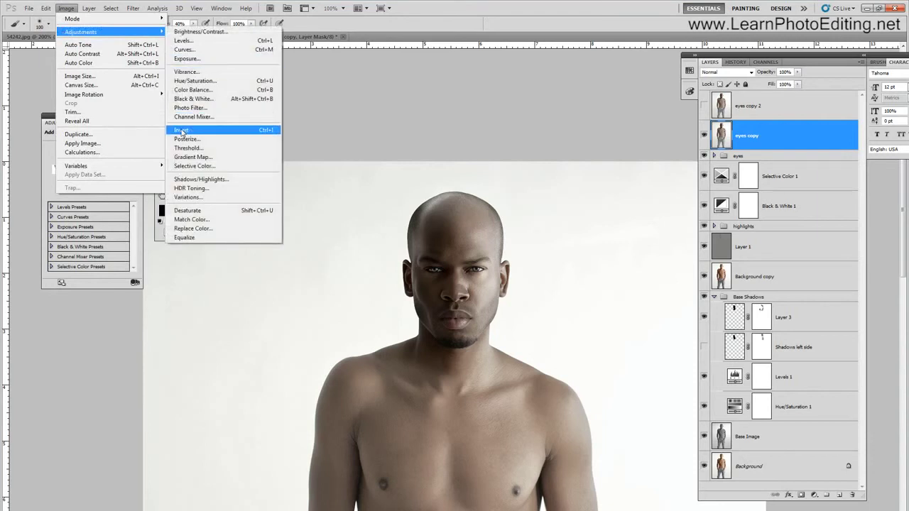
click(181, 131)
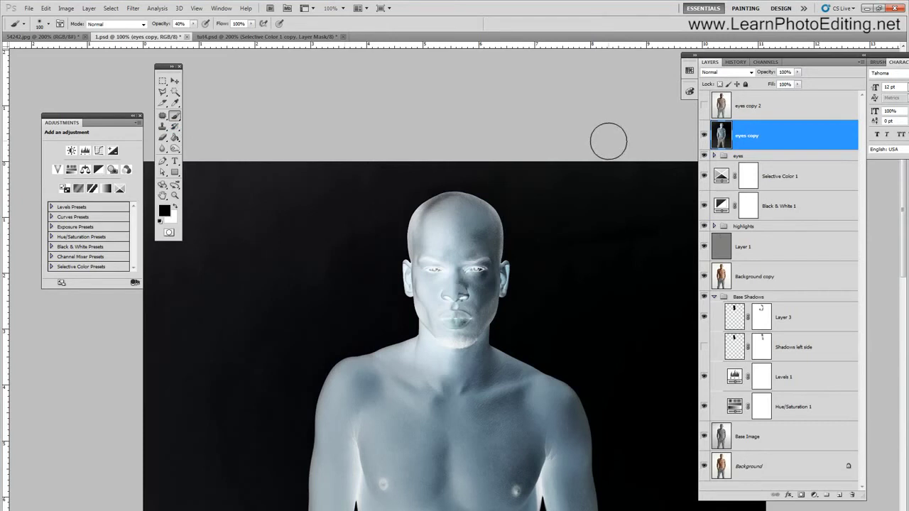
click(731, 72)
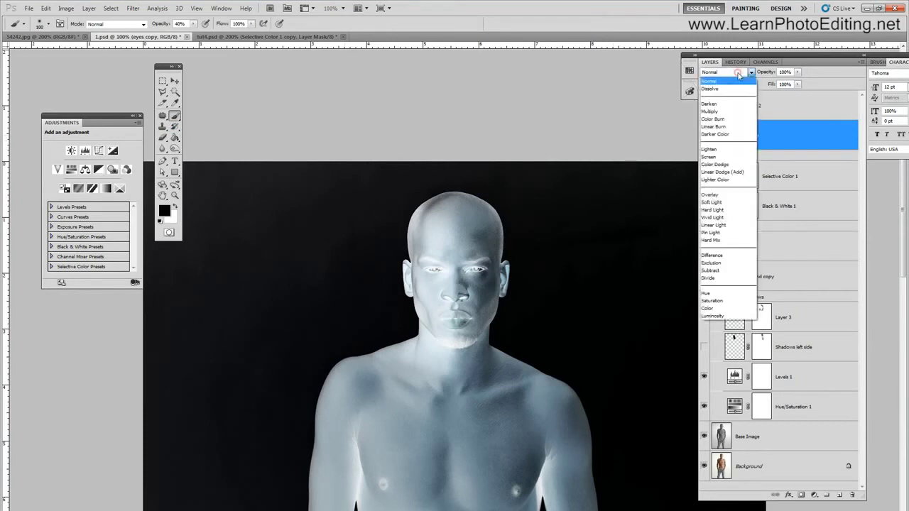
click(714, 202)
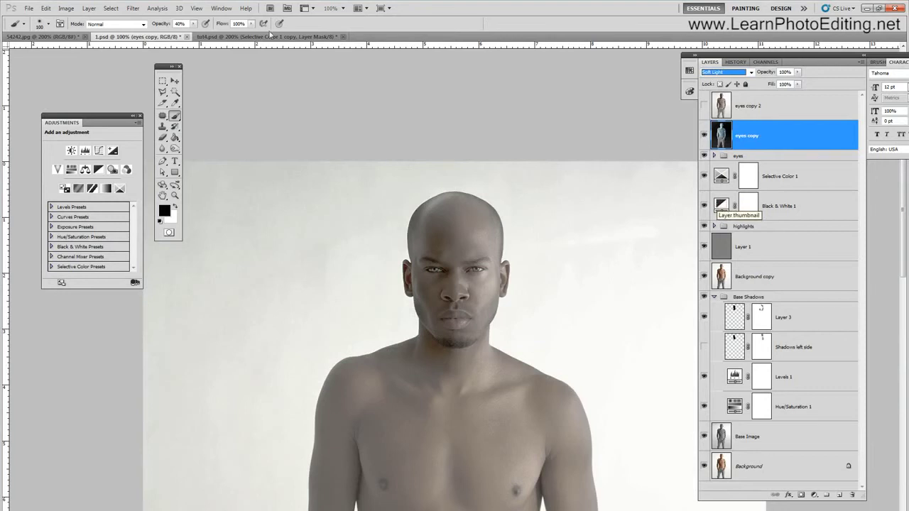
Apply a High Pass filter with a radius of 4 pixels to "eyes copy", trying 8 and 2 pixels first.
click(132, 7)
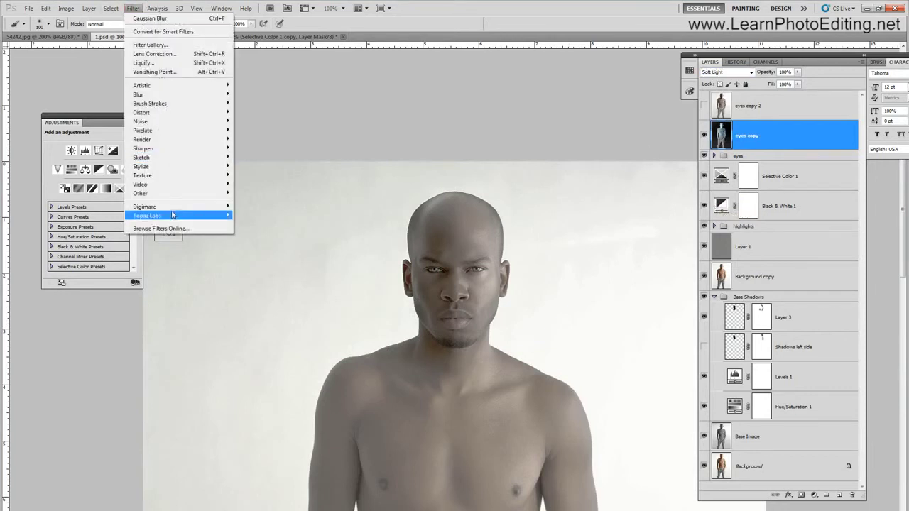
mouse_move(171, 195)
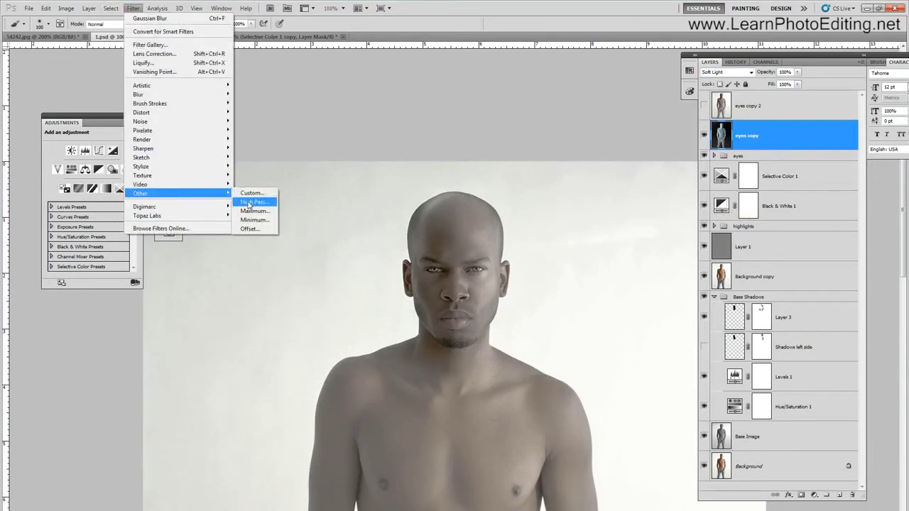
click(249, 203)
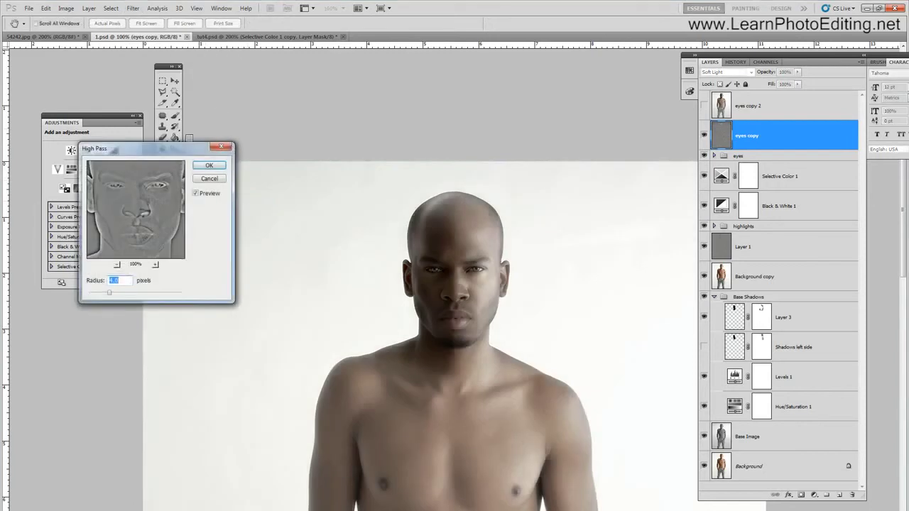
drag(157, 154, 272, 154)
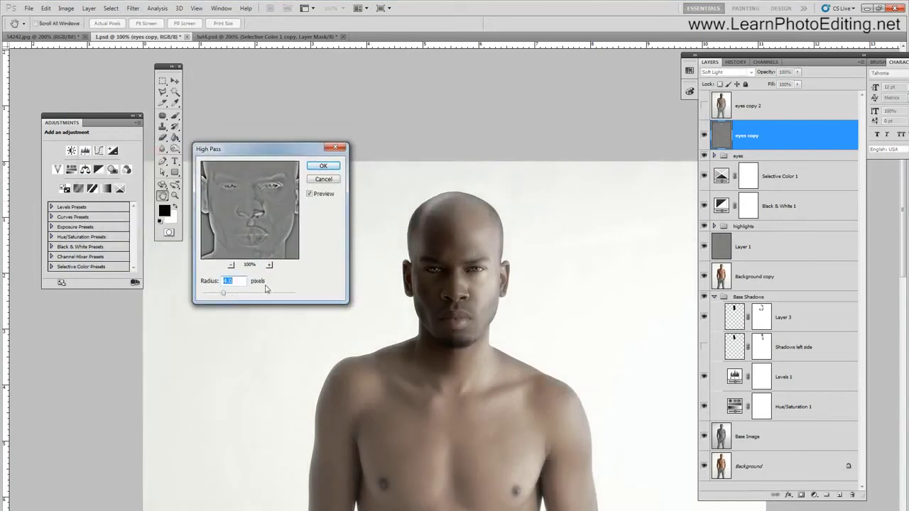
click(224, 281)
text(8)
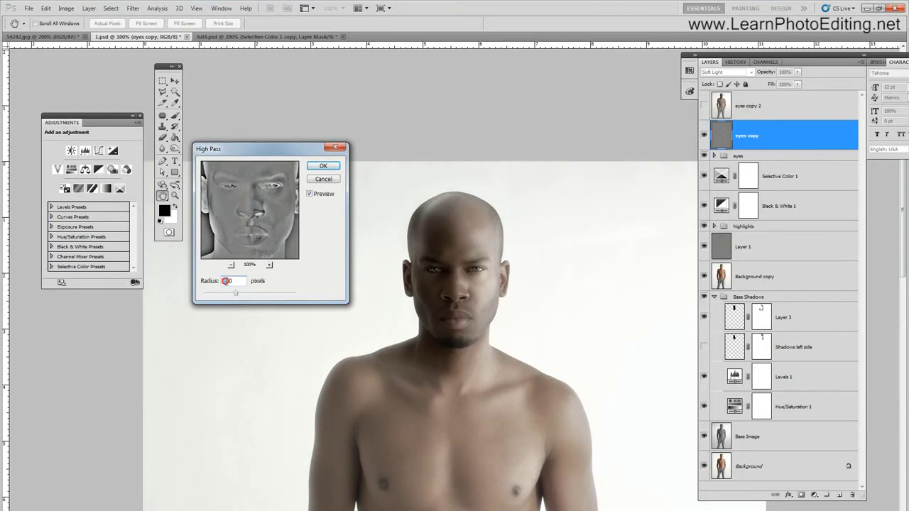
text(2)
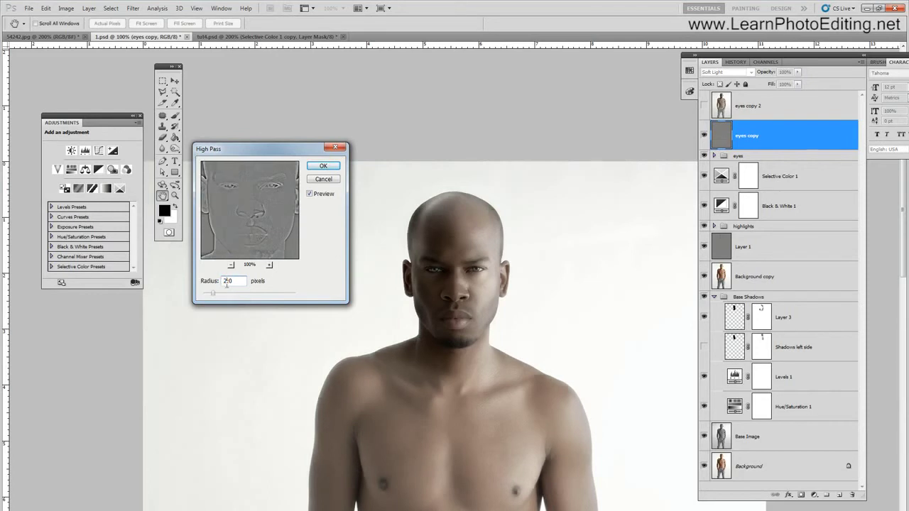
drag(227, 282, 153, 281)
text(4)
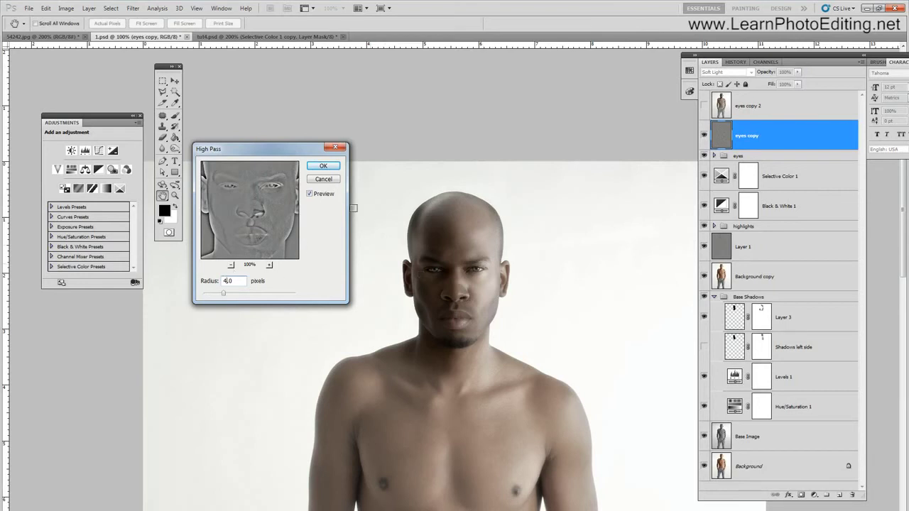
click(320, 169)
key(b)
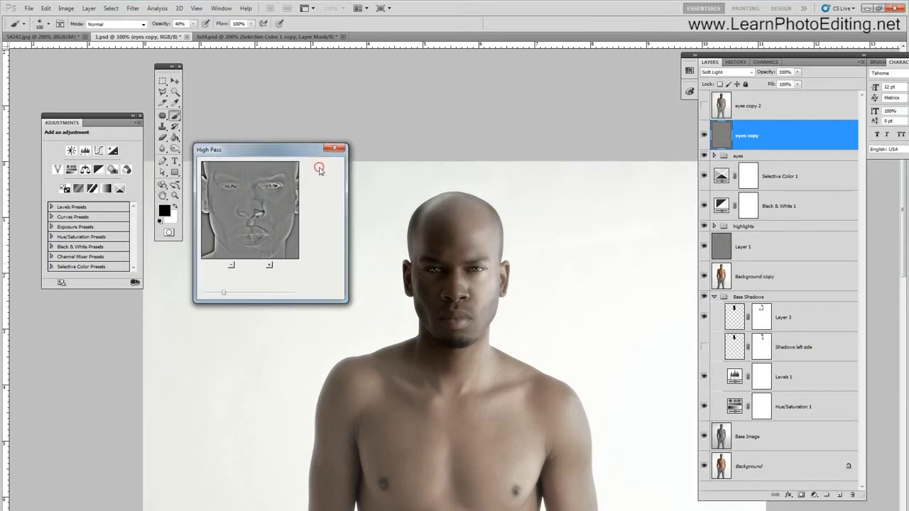
click(703, 135)
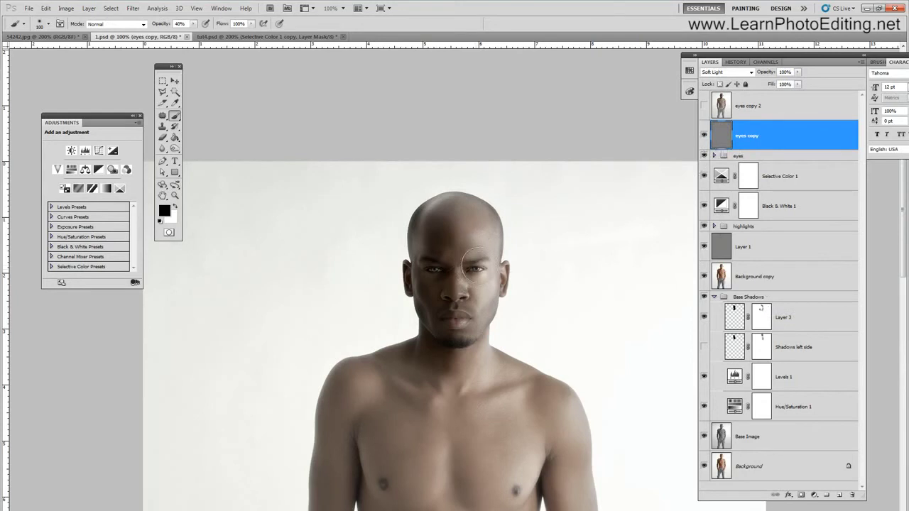
Add a layer mask to "eyes copy" and set the brush to 20 px with 100% opacity.
click(801, 495)
click(174, 80)
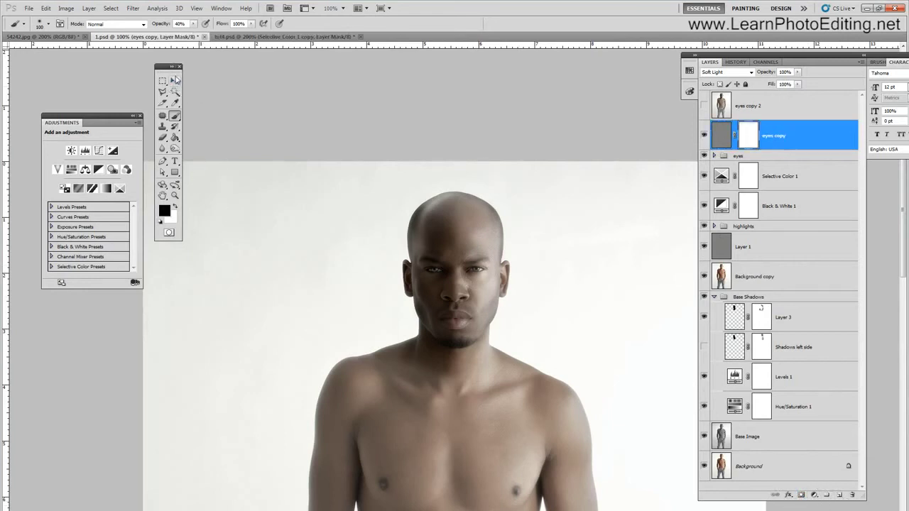
click(174, 116)
click(49, 24)
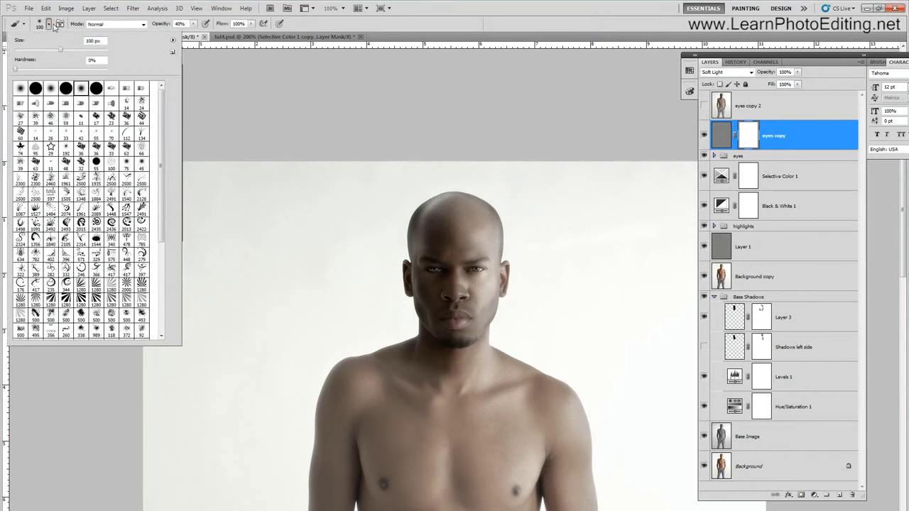
double_click(90, 40)
text(20)
click(182, 22)
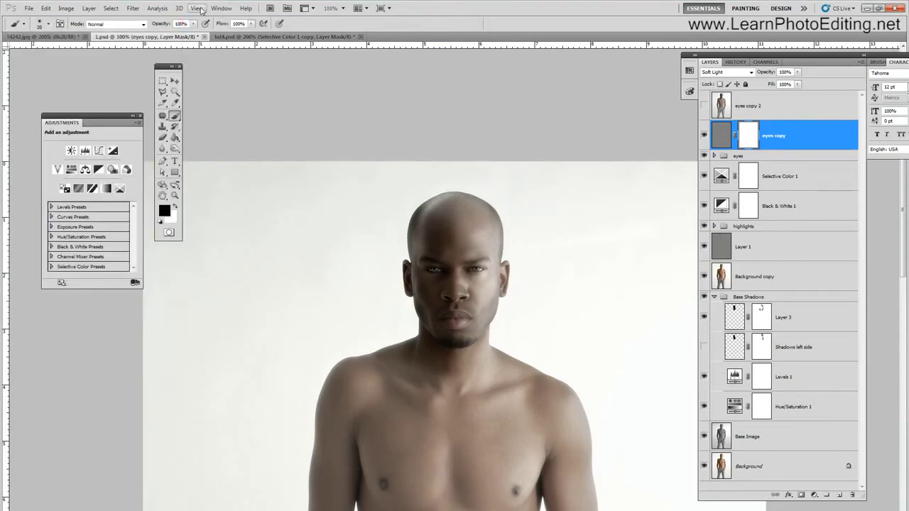
Paint black on the "eyes copy" mask over both eyes, the eyebrows and the lower nose to bring back their sharpness.
click(197, 9)
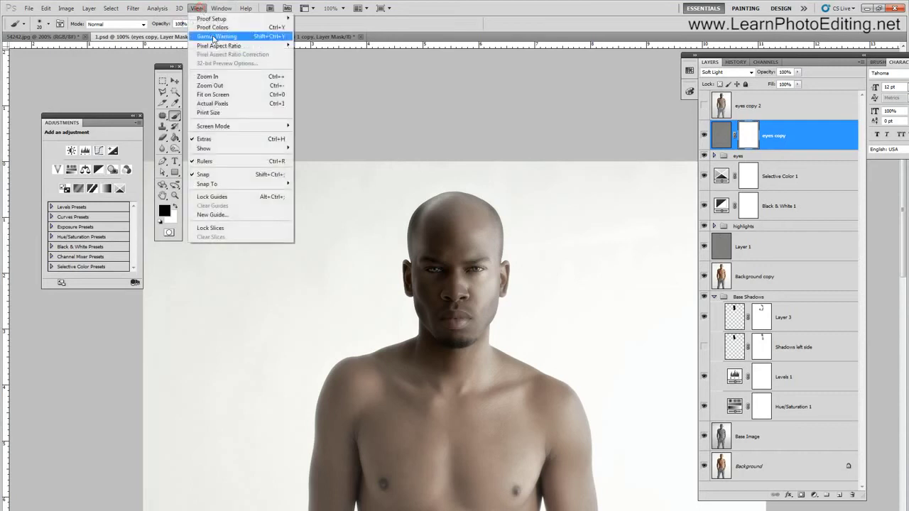
click(220, 76)
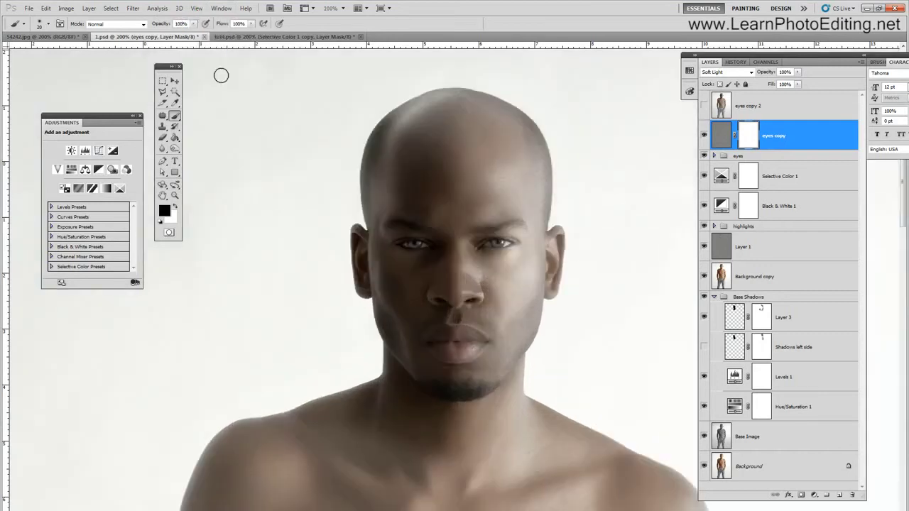
mouse_move(481, 244)
mouse_down()
mouse_move(507, 243)
mouse_move(486, 247)
mouse_move(480, 230)
mouse_move(501, 224)
mouse_up()
click(485, 245)
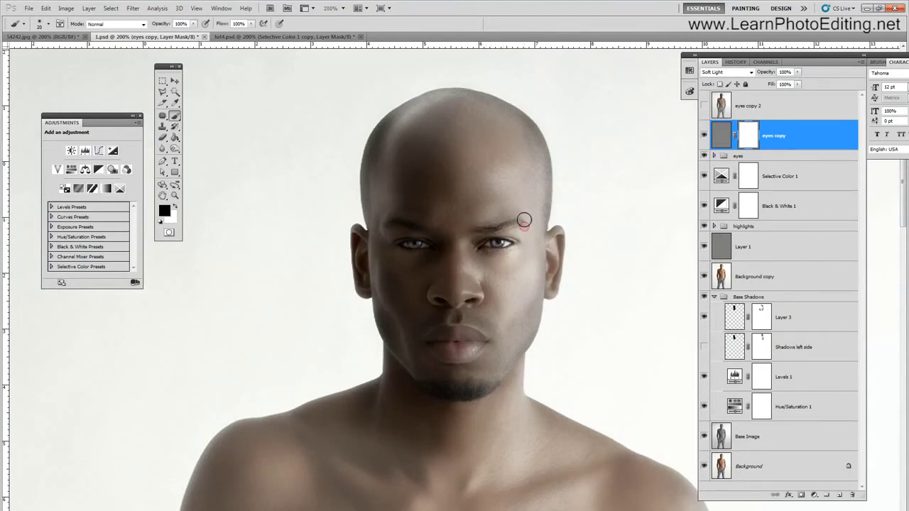
drag(424, 231, 388, 217)
mouse_move(432, 293)
mouse_down()
mouse_move(467, 321)
mouse_move(477, 292)
mouse_up()
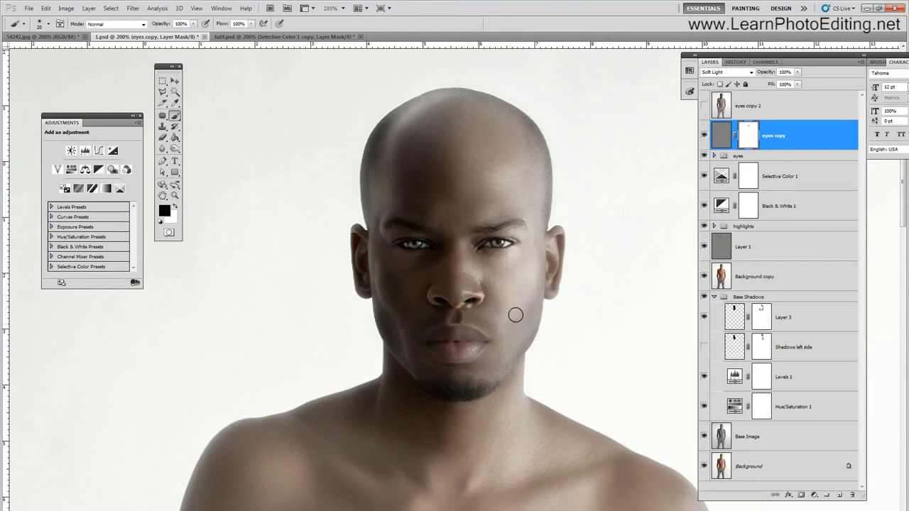
Continue masking the softening on "eyes copy" over the lips, chin beard, jawline and the shadowed edge of the face.
mouse_move(430, 338)
mouse_down()
mouse_move(460, 328)
mouse_move(479, 347)
mouse_move(460, 357)
mouse_move(432, 341)
mouse_move(469, 342)
mouse_move(449, 319)
mouse_move(459, 315)
mouse_up()
mouse_move(438, 388)
mouse_down()
mouse_move(489, 389)
mouse_move(467, 389)
mouse_move(515, 366)
mouse_move(447, 364)
mouse_move(436, 397)
mouse_up()
mouse_move(411, 362)
mouse_down()
mouse_move(363, 289)
mouse_move(365, 316)
mouse_move(351, 295)
mouse_move(359, 248)
mouse_move(356, 221)
mouse_up()
drag(383, 343, 375, 321)
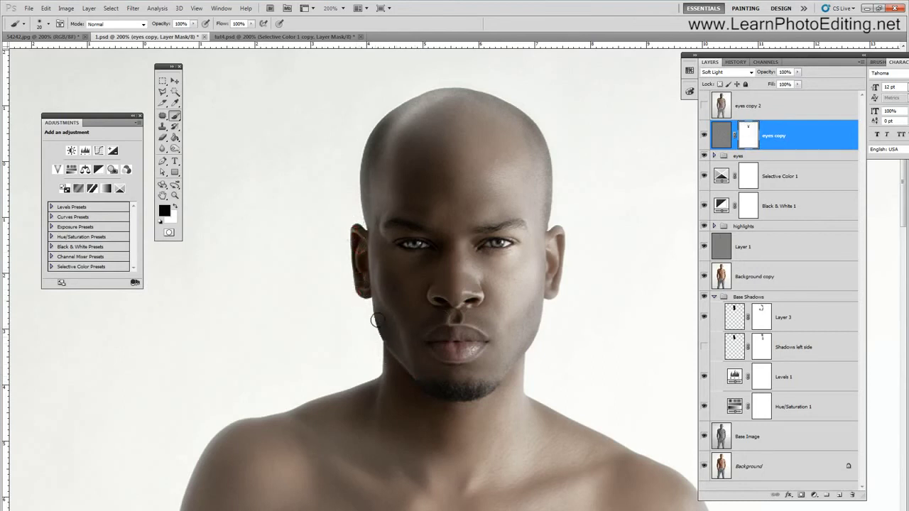
drag(379, 260, 385, 296)
mouse_move(413, 379)
mouse_down()
mouse_move(440, 400)
mouse_move(479, 403)
mouse_up()
Compare the recent mask strokes through the history states, undo the last two brush strokes and return to the layers.
click(736, 62)
click(735, 261)
click(735, 252)
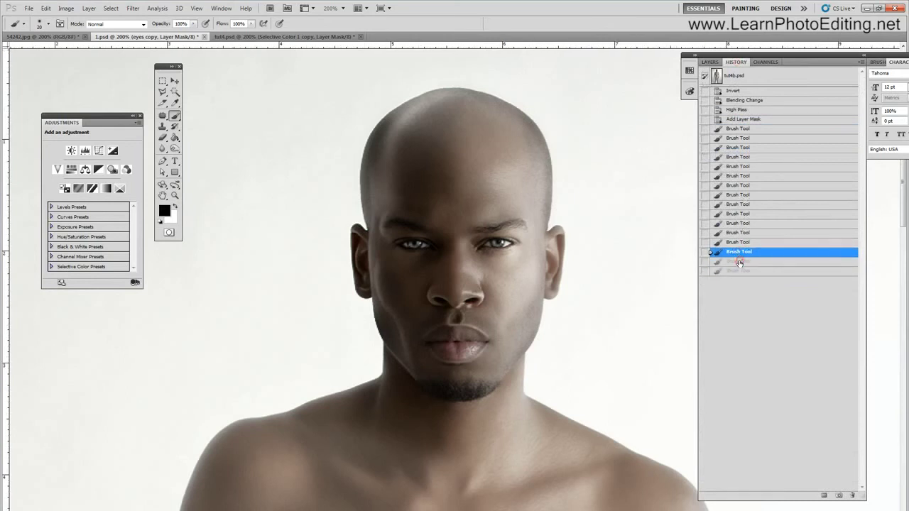
click(739, 262)
click(738, 253)
click(709, 63)
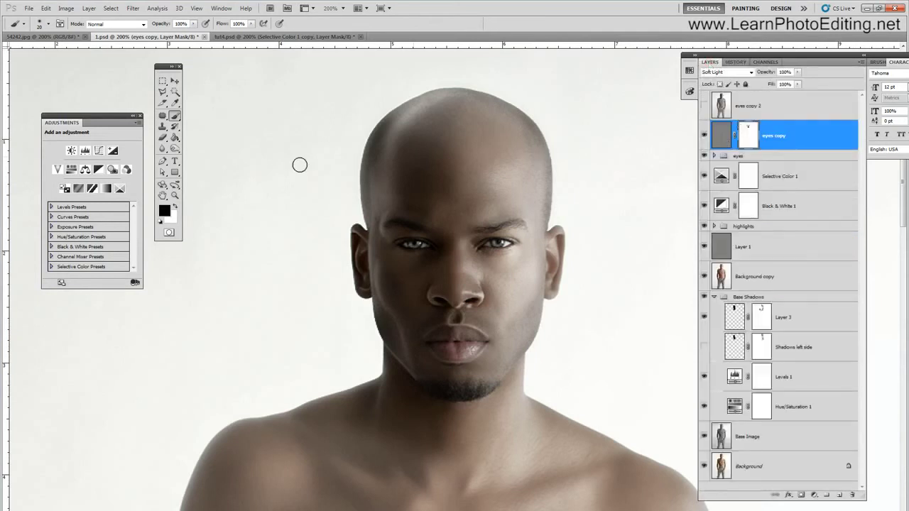
Check the masked areas of "eyes copy" as a selection, deselect, and paint the mask over the shadowed ear at 60% brush opacity.
key(3)
click(182, 23)
ctrl+click(746, 136)
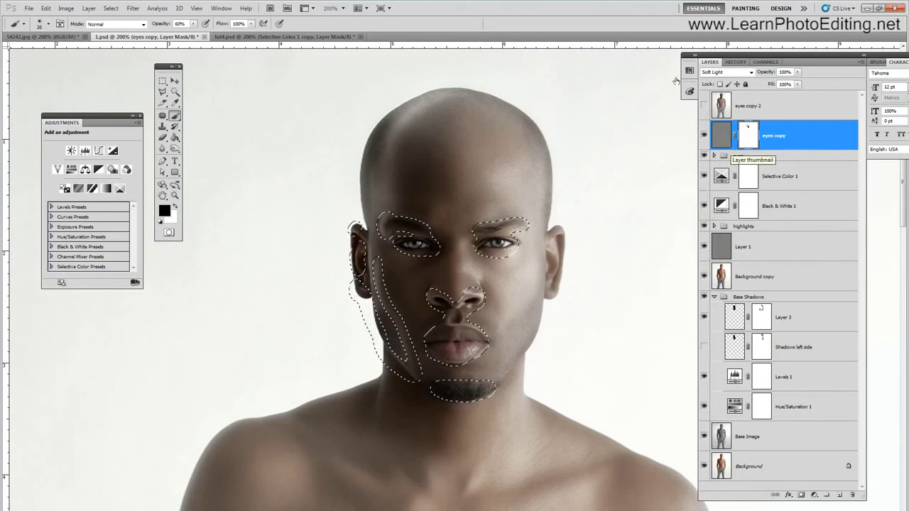
click(111, 8)
click(124, 27)
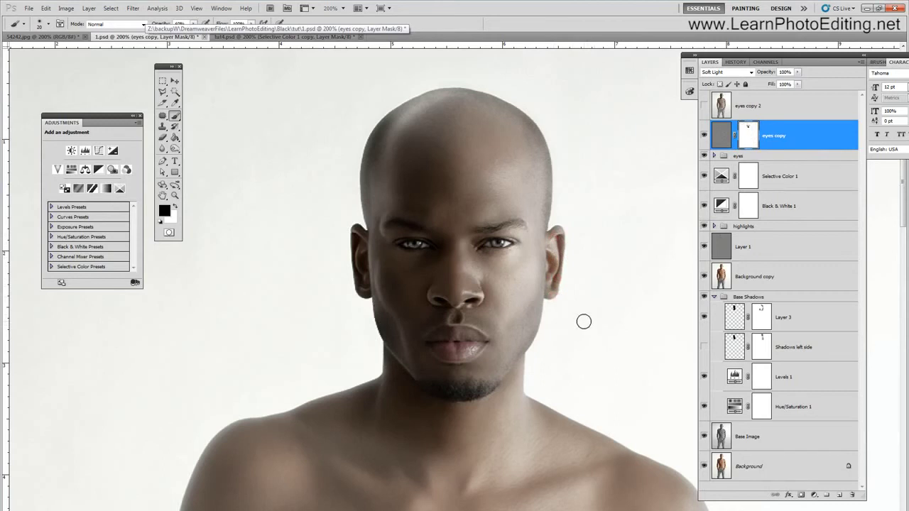
drag(365, 259, 363, 254)
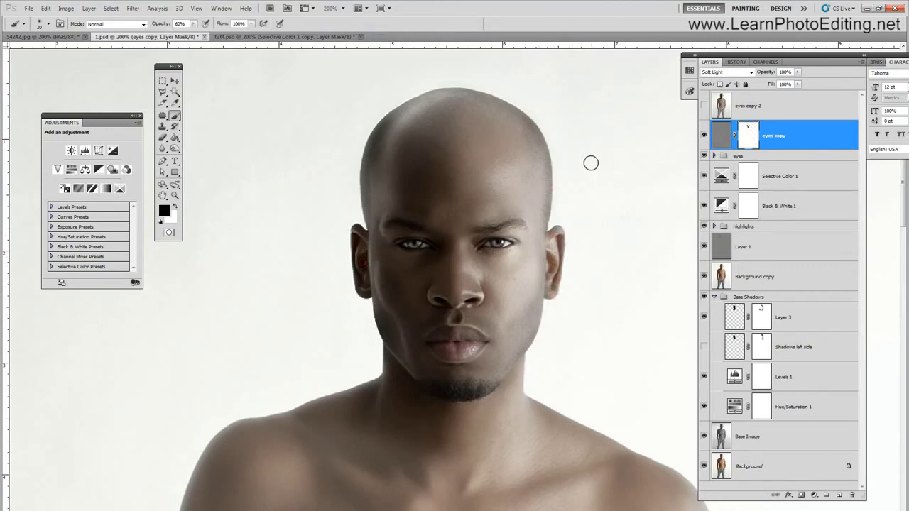
Select the "eyes copy 2" layer and make it visible.
click(715, 108)
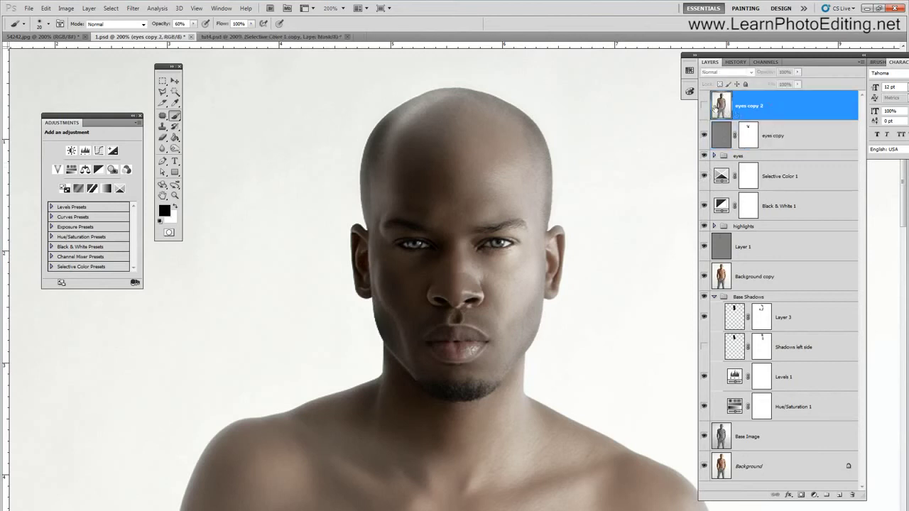
click(703, 105)
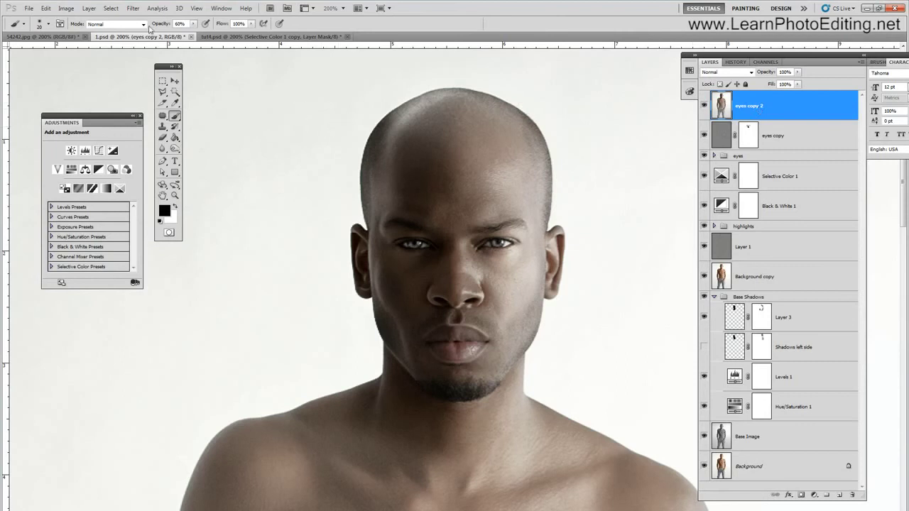
click(133, 9)
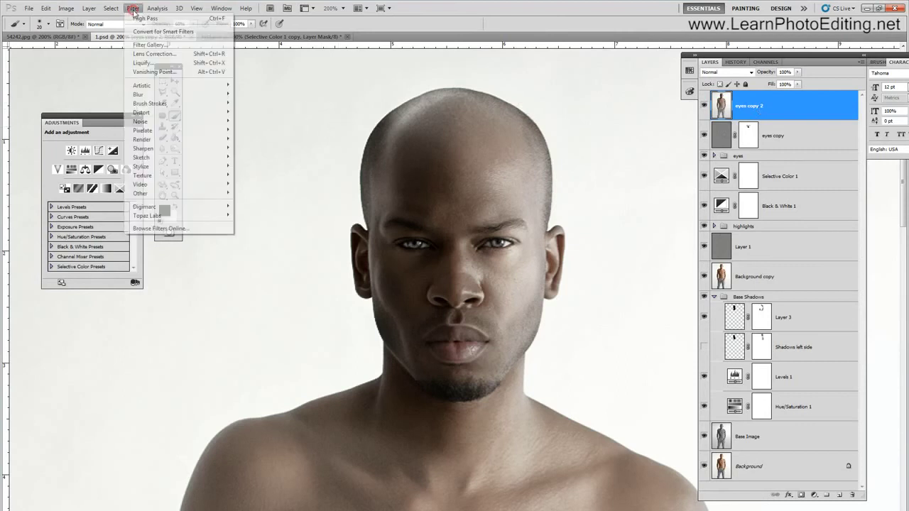
mouse_move(155, 194)
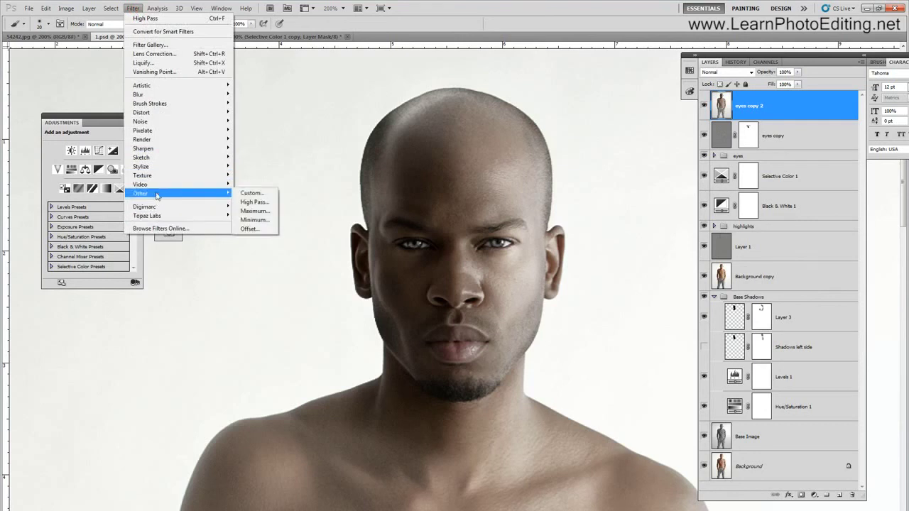
click(252, 202)
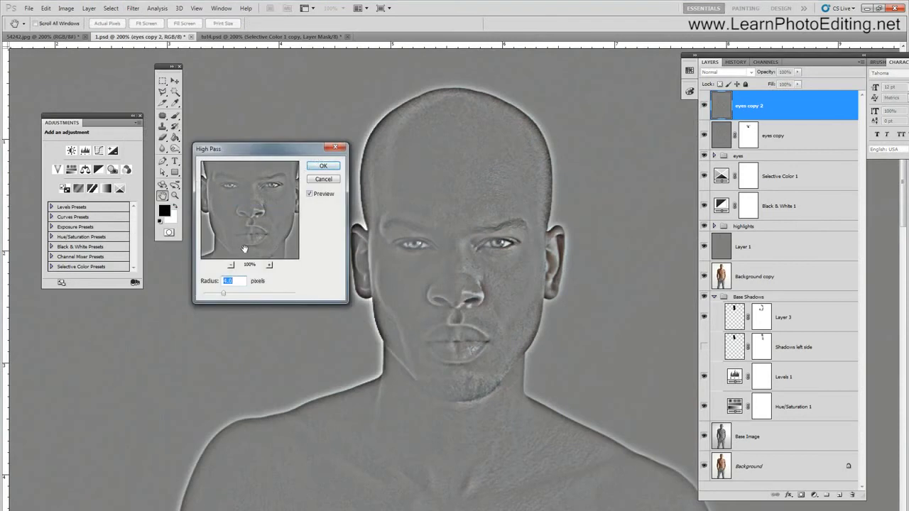
click(323, 179)
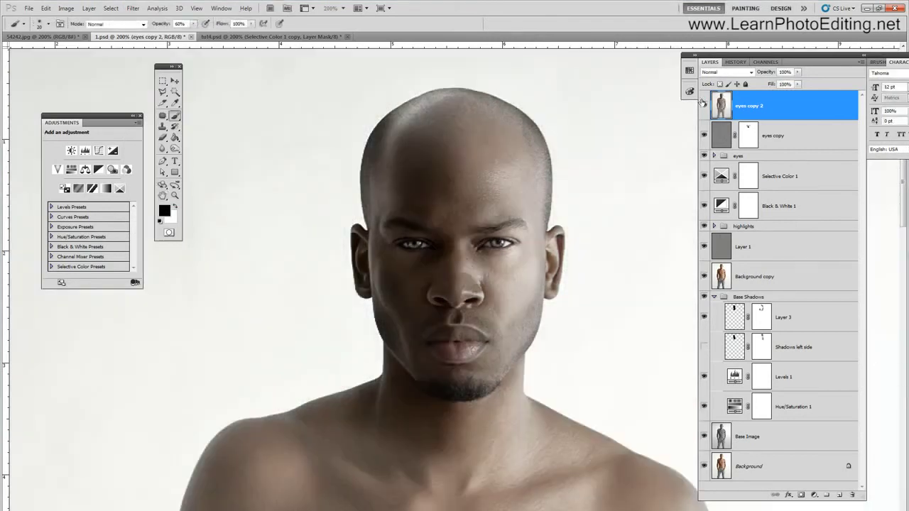
Set the "eyes copy 2" layer to Linear Light blending and apply a High Pass filter with a 0.3 pixel radius.
click(725, 72)
click(719, 225)
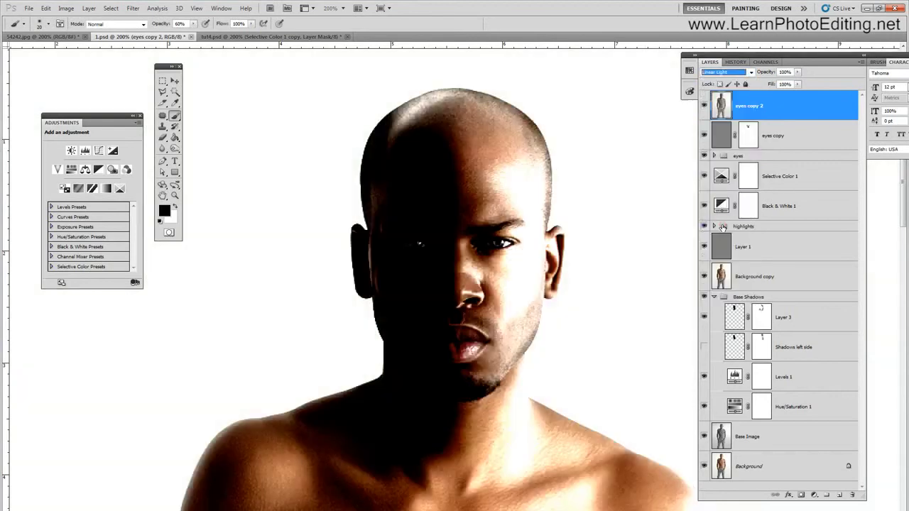
click(133, 8)
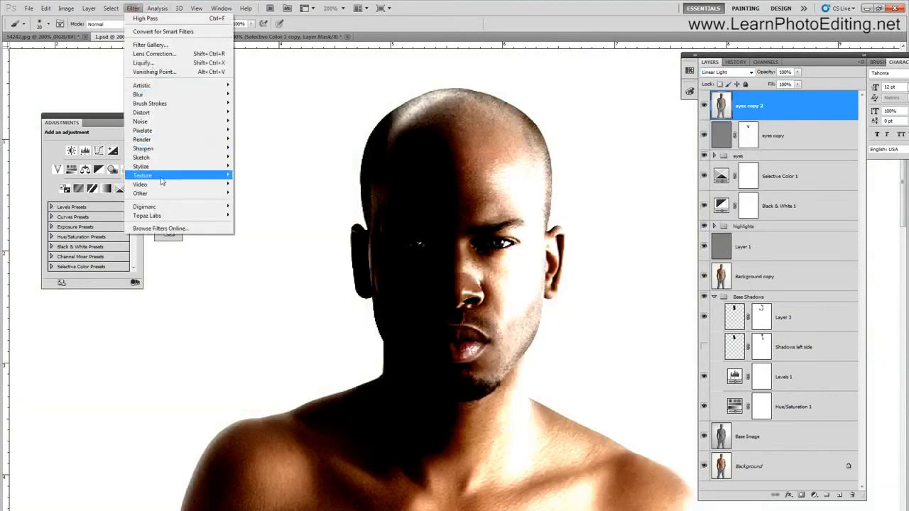
mouse_move(203, 195)
click(253, 202)
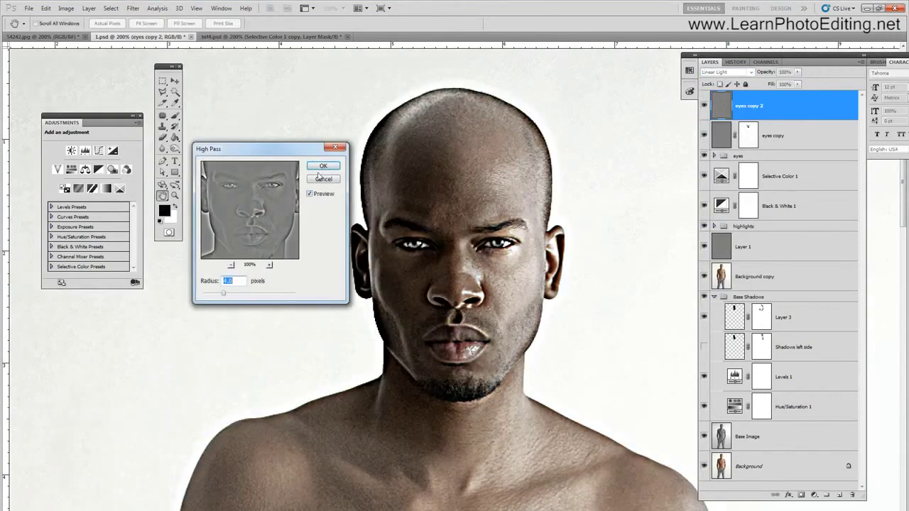
text(1)
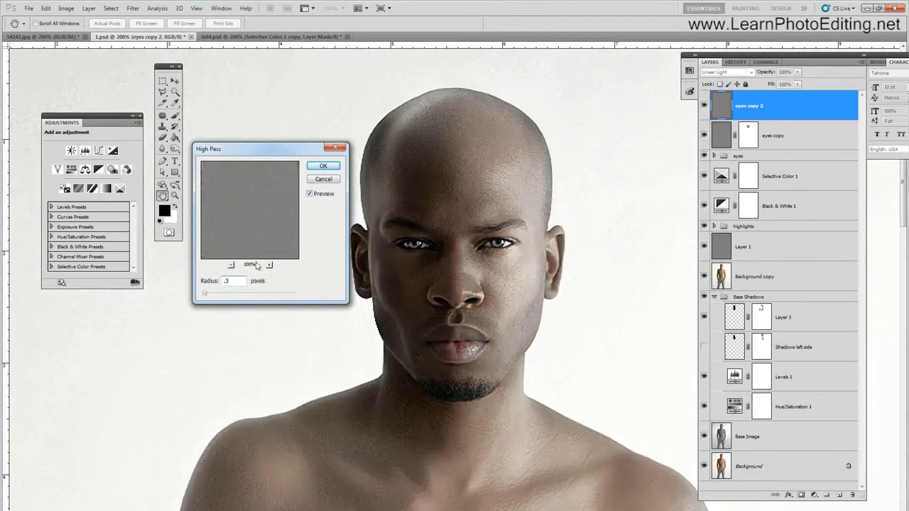
click(323, 166)
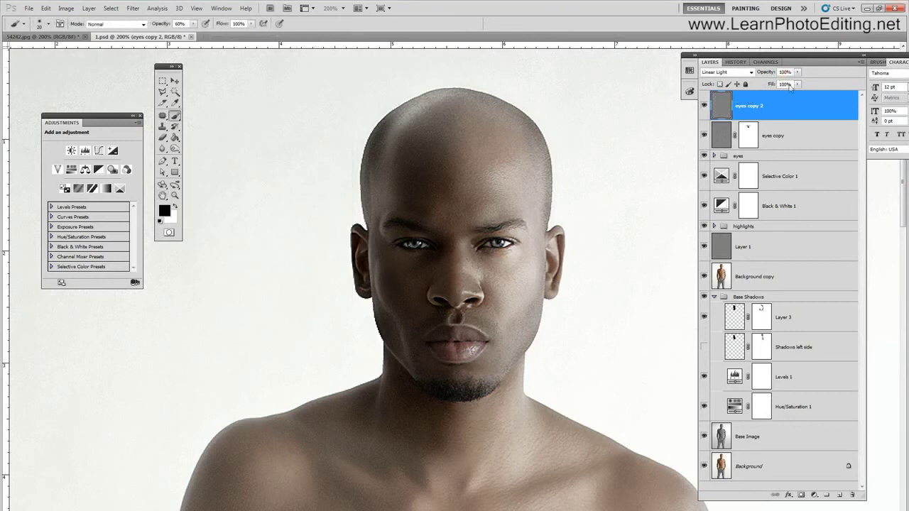
Lower the "eyes copy 2" layer's opacity to 50% and add a layer mask to it.
drag(788, 72, 601, 72)
text(50)
key(Return)
click(801, 494)
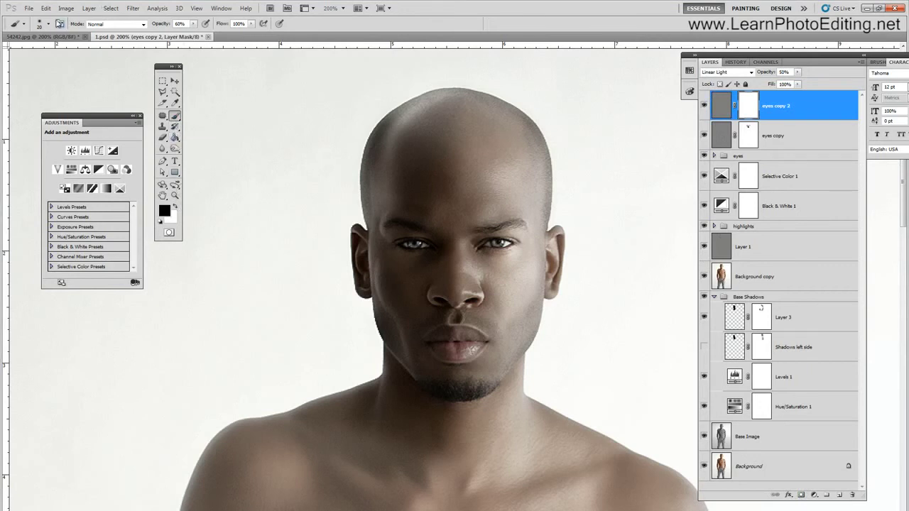
Try masking the sharpening beside the nose with a 50 px brush, raise the brush opacity to 100% and undo the brush stroke.
click(48, 24)
text(50)
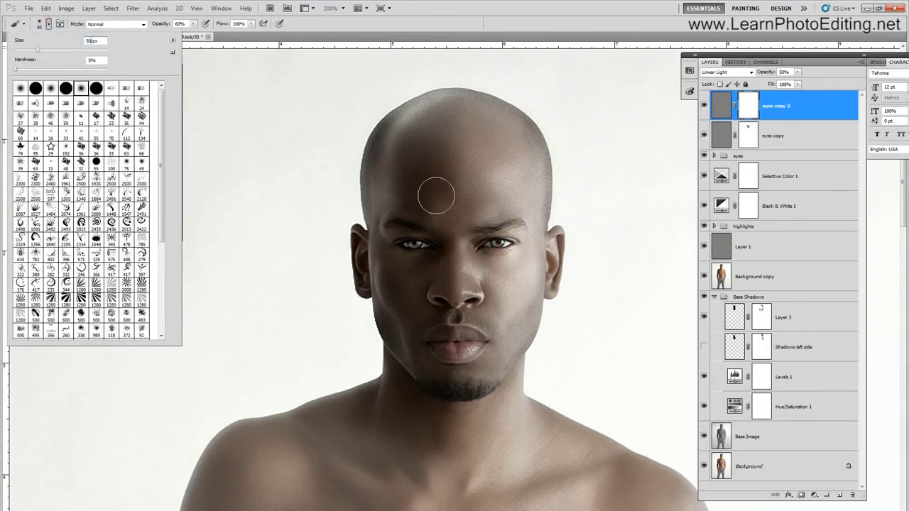
click(485, 272)
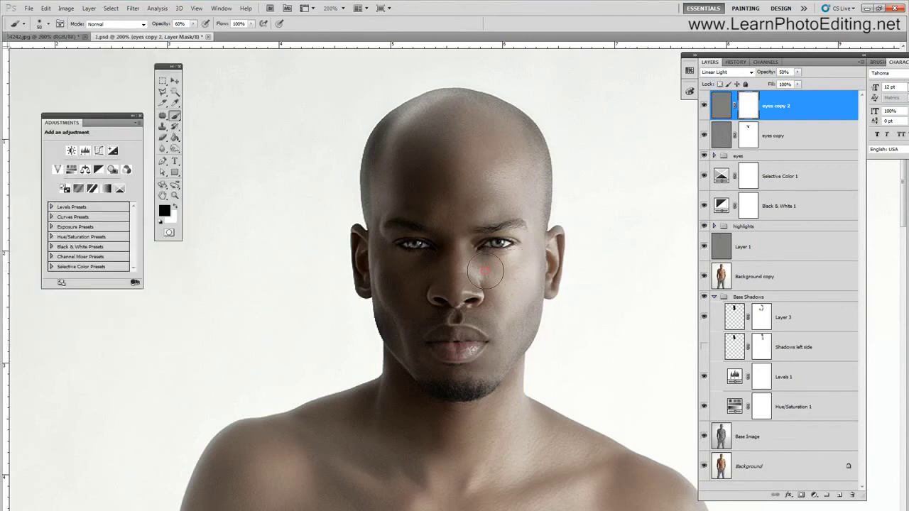
double_click(179, 24)
text(100)
click(45, 8)
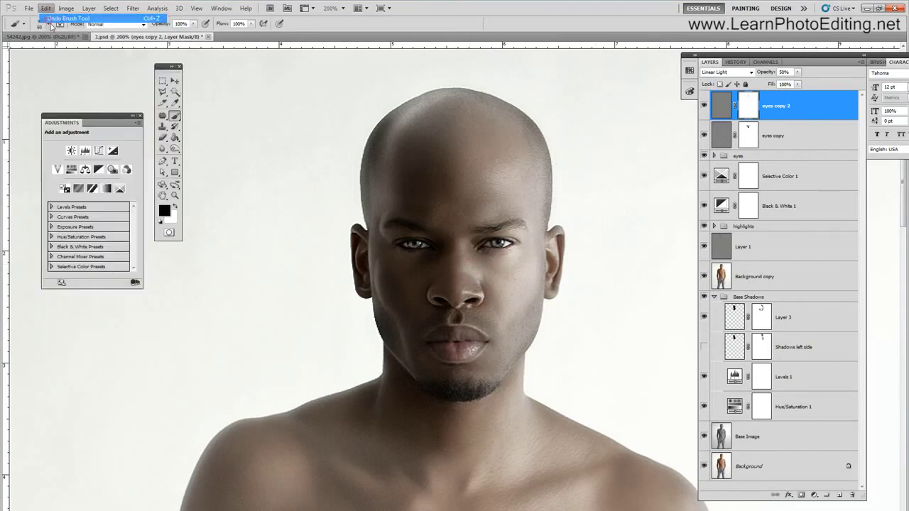
Paint the "eyes copy 2" mask over the nose and forehead with a 40 px brush at 80% opacity.
click(48, 23)
text(40)
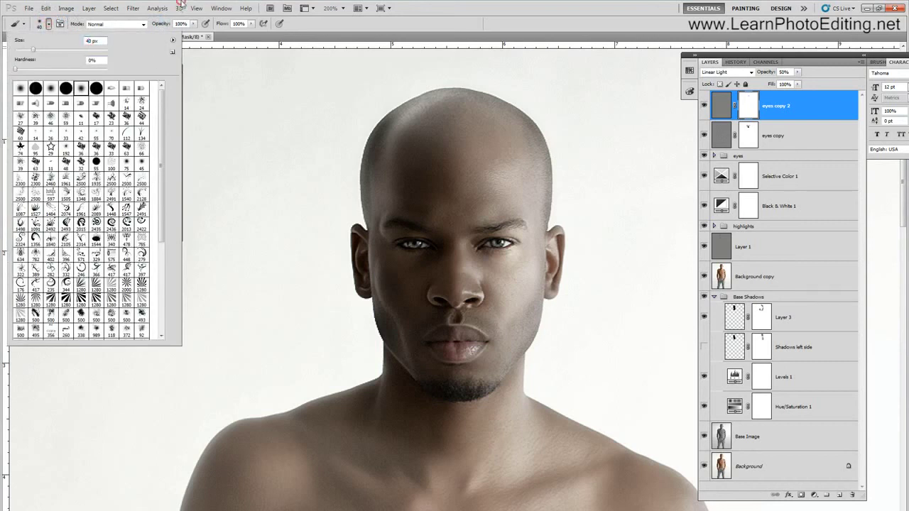
key(Return)
key(8)
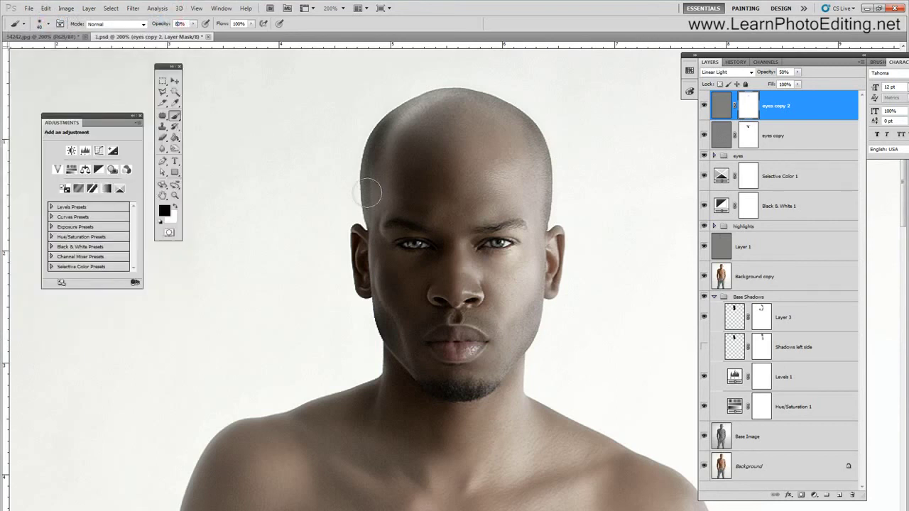
click(464, 262)
click(462, 211)
Paint the "eyes copy 2" mask along the head's edge with a 20 px brush at 50% opacity, and raise the brush opacity to 100%.
click(40, 23)
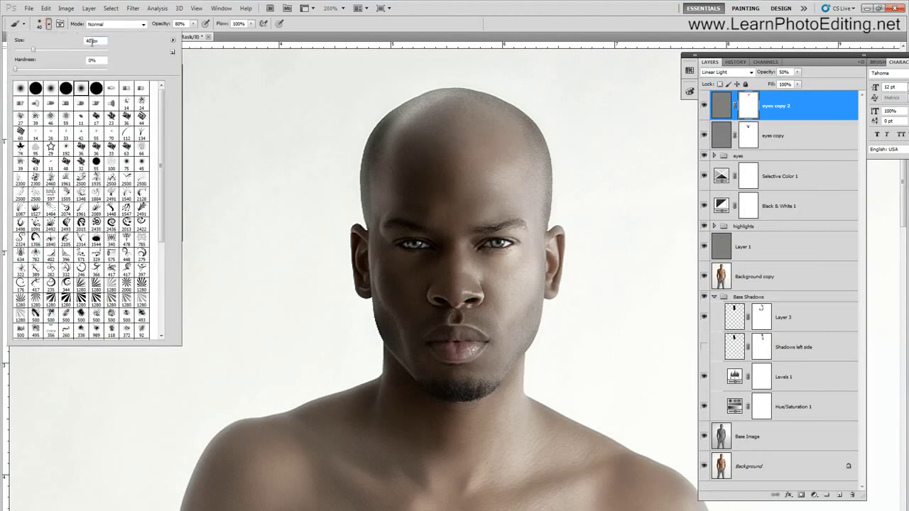
click(178, 23)
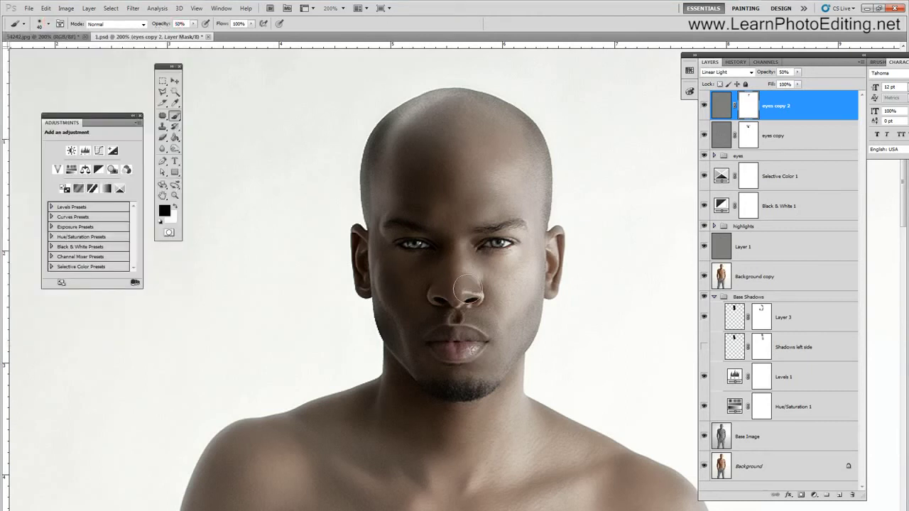
text(50)
key(Return)
click(44, 23)
text(20)
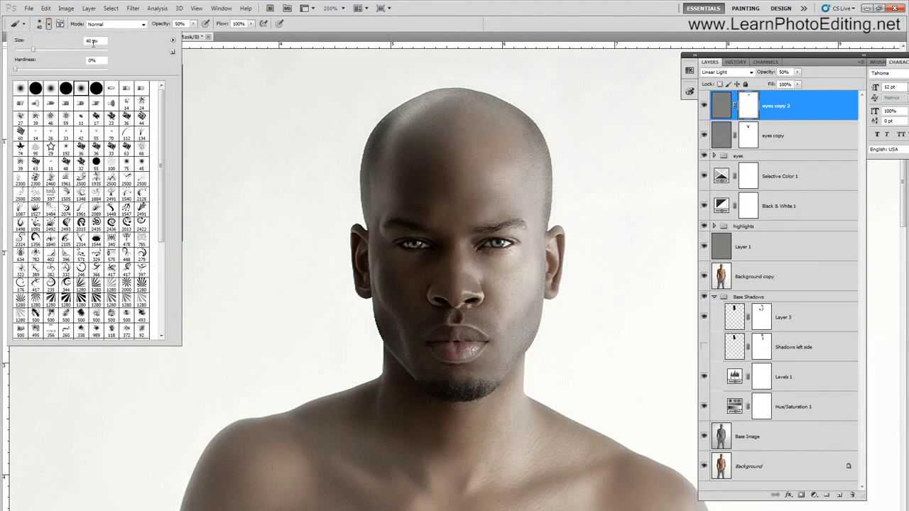
key(Return)
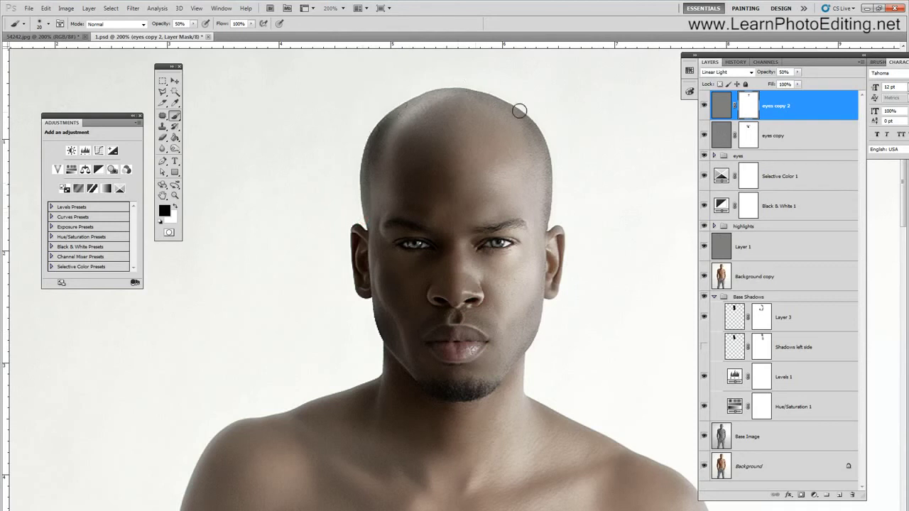
click(553, 157)
click(180, 24)
text(100)
key(Return)
Create a new layer group and name it "skin".
click(826, 495)
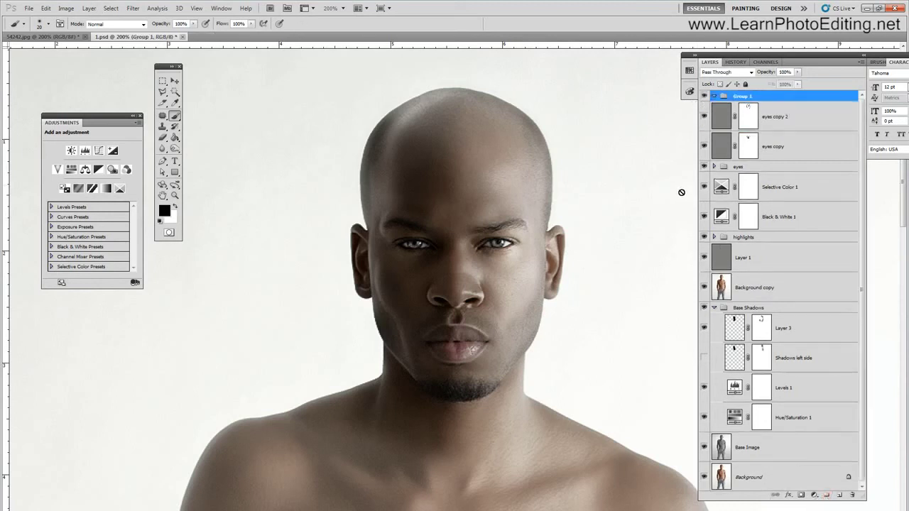
double_click(740, 97)
drag(753, 96, 637, 89)
text(skin)
key(Return)
Move the "eyes copy" and "eyes copy 2" layers together into the "skin" group.
click(787, 143)
click(775, 117)
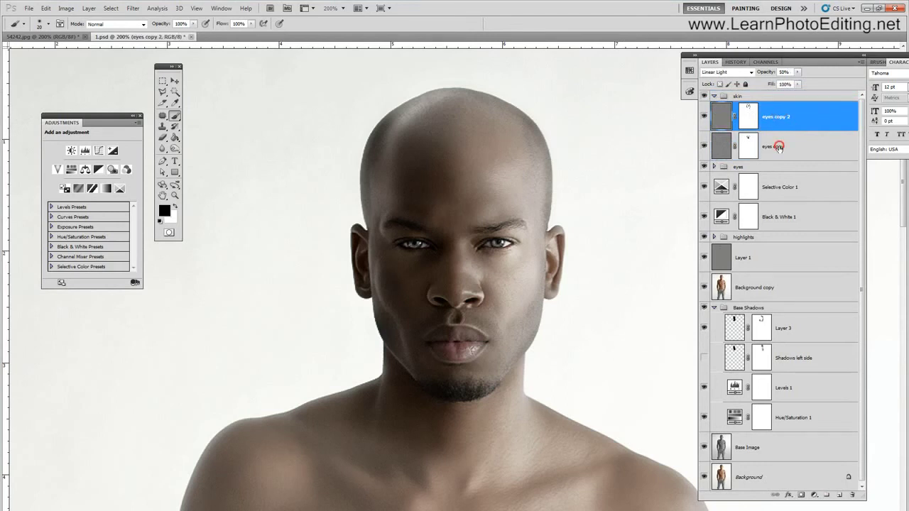
click(779, 147)
shift+click(775, 119)
drag(775, 119, 738, 96)
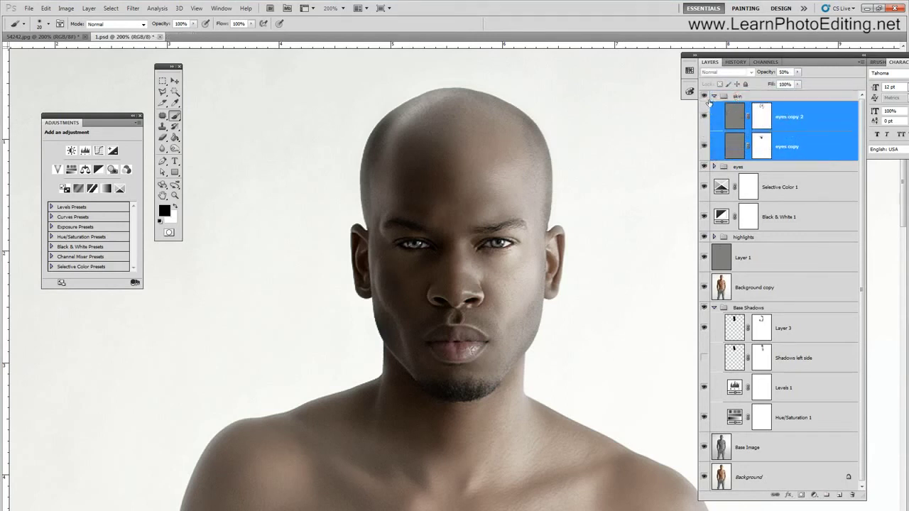
Compare the portrait with and without the "skin" group, both close up and at actual pixel size.
click(703, 96)
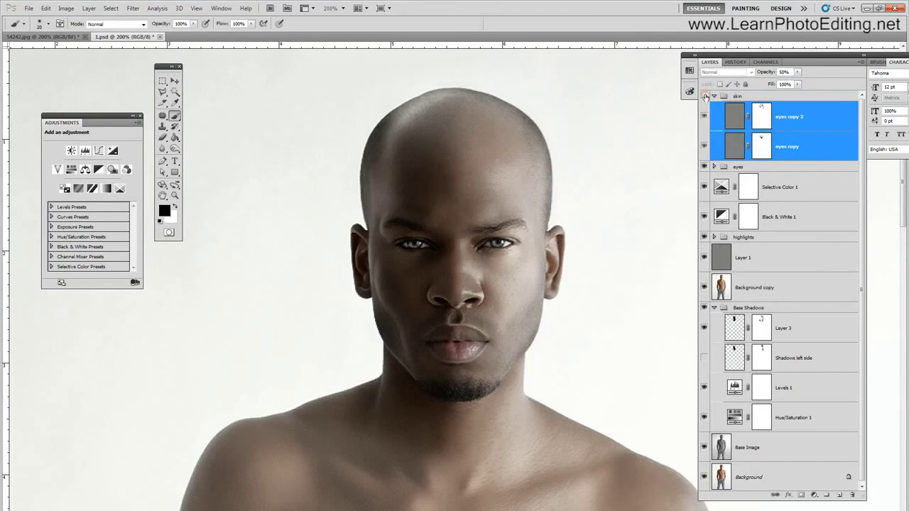
click(704, 96)
click(704, 96)
click(704, 96)
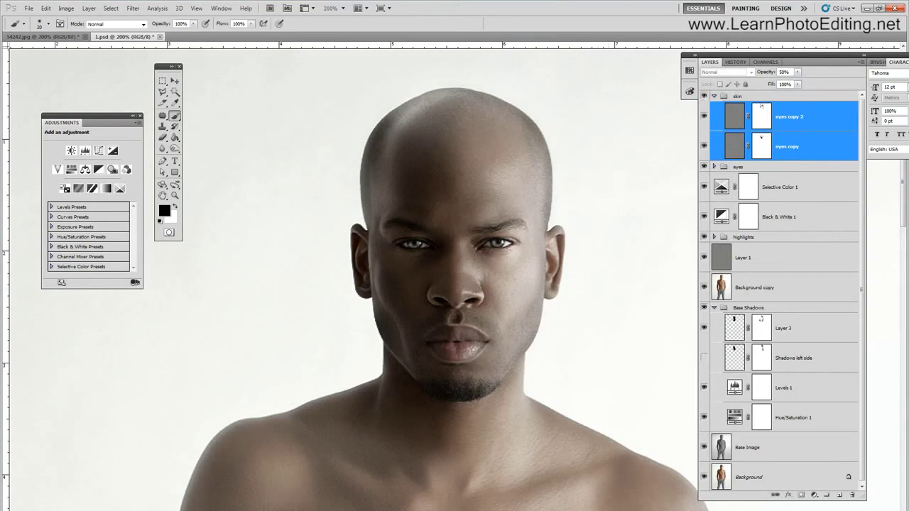
click(197, 7)
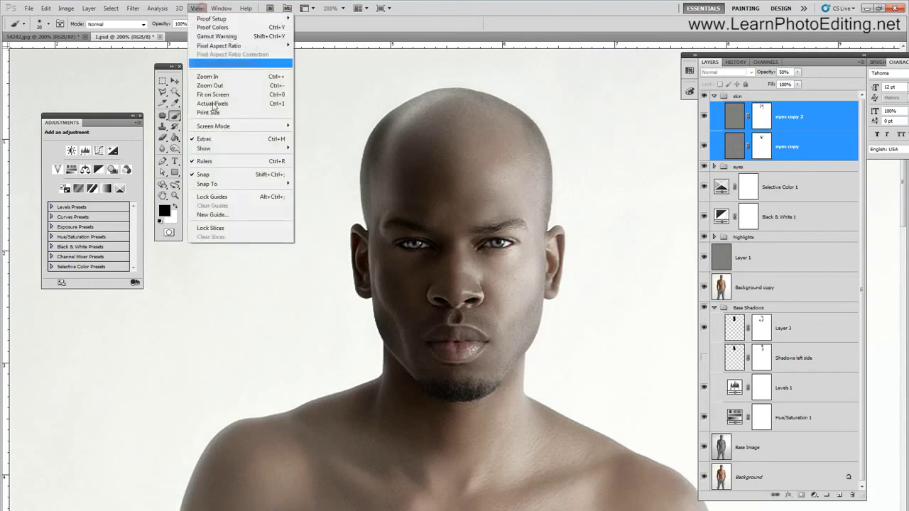
click(213, 102)
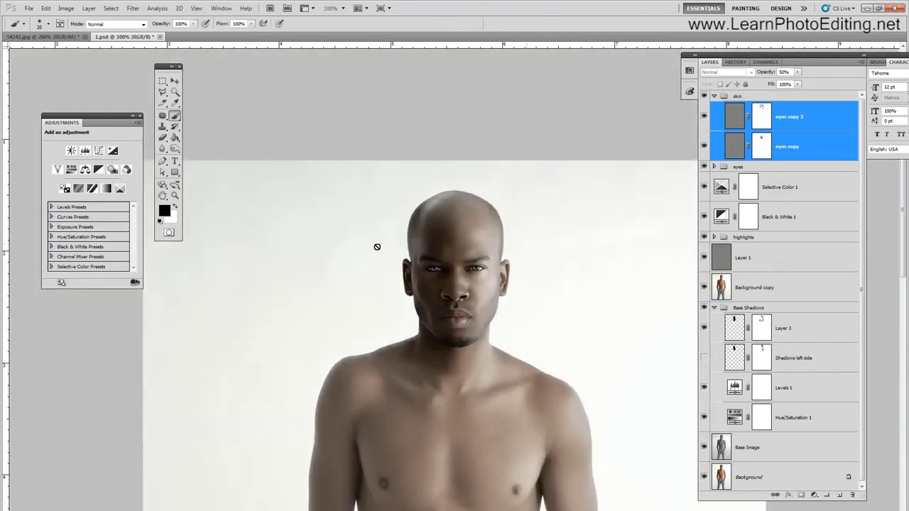
click(704, 97)
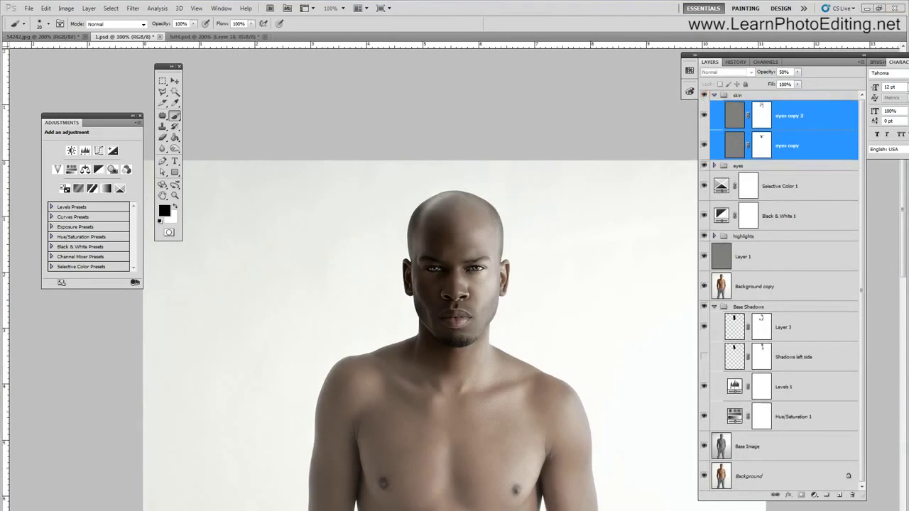
Compare the portrait at 200% zoom with the "skin" and "eyes" groups hidden and shown.
click(197, 8)
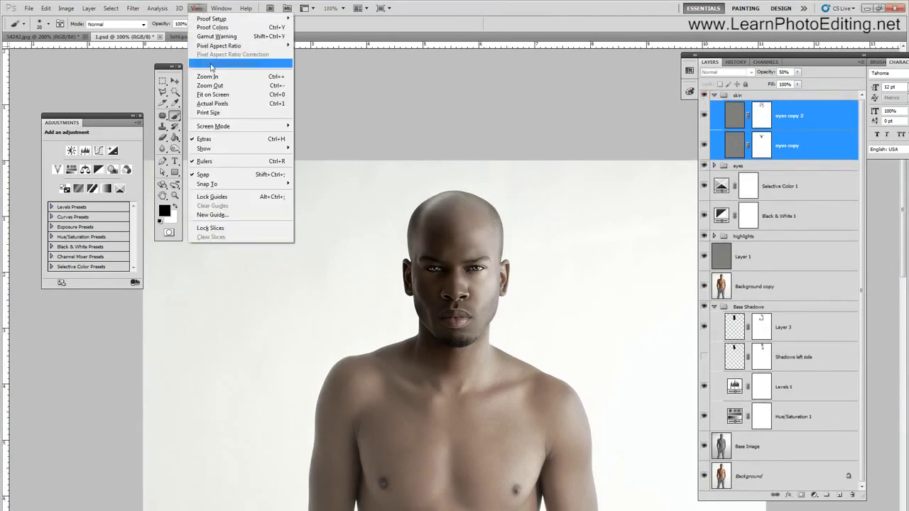
click(213, 75)
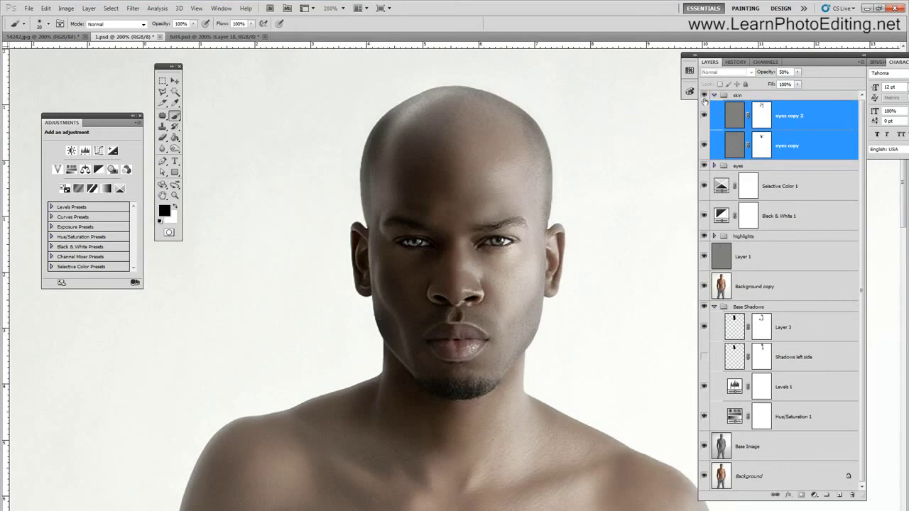
click(704, 165)
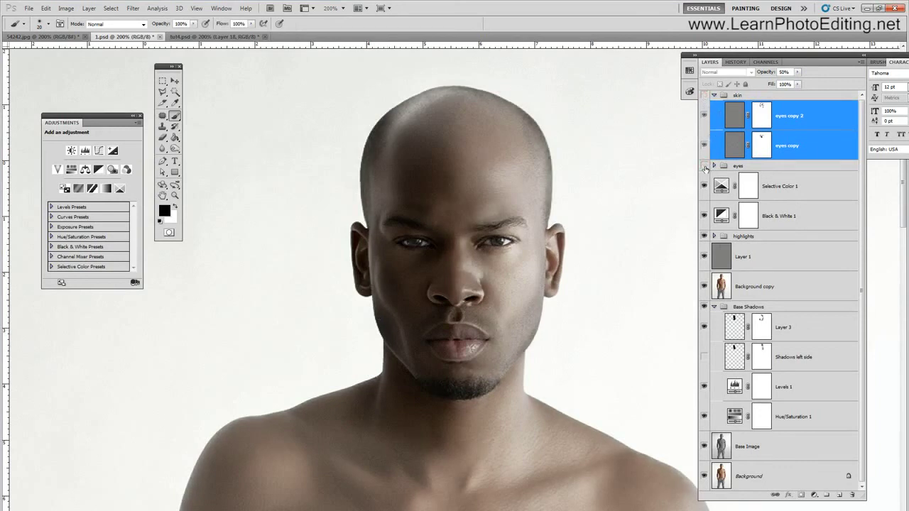
click(704, 166)
click(703, 94)
Collapse the "skin" and "Base Shadows" groups and add a new layer named "Rim light" above all the others.
click(714, 95)
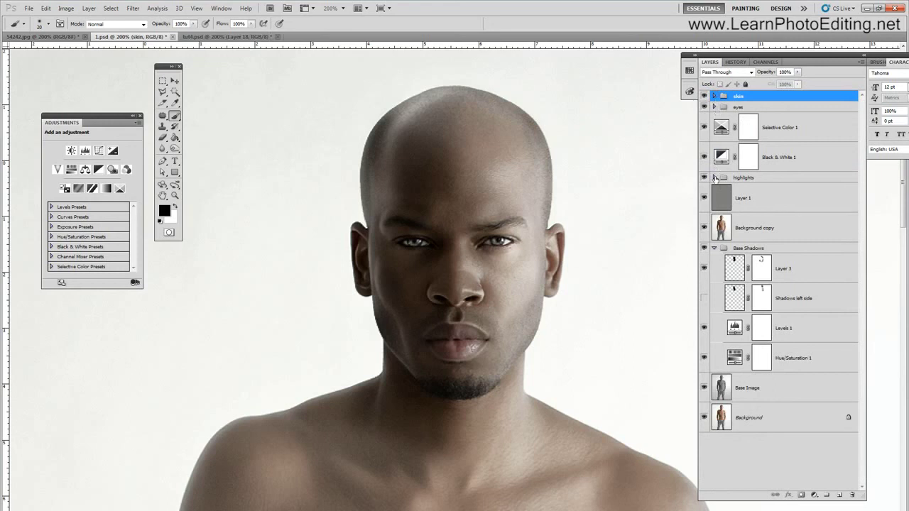
click(715, 247)
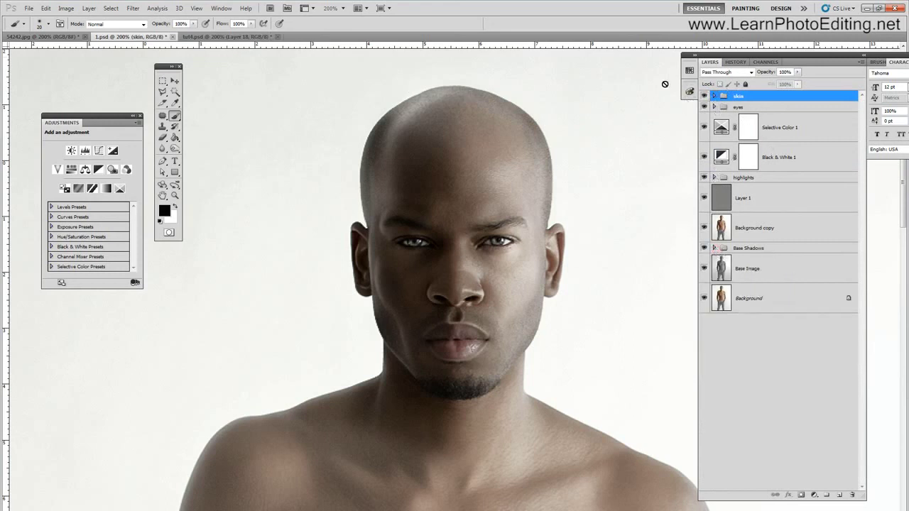
click(88, 8)
mouse_move(128, 17)
click(234, 19)
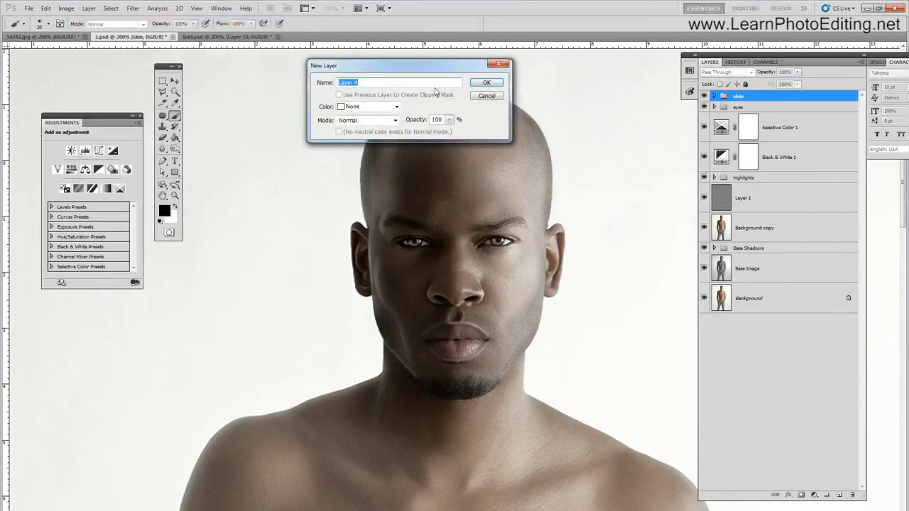
text(Rim light)
key(Return)
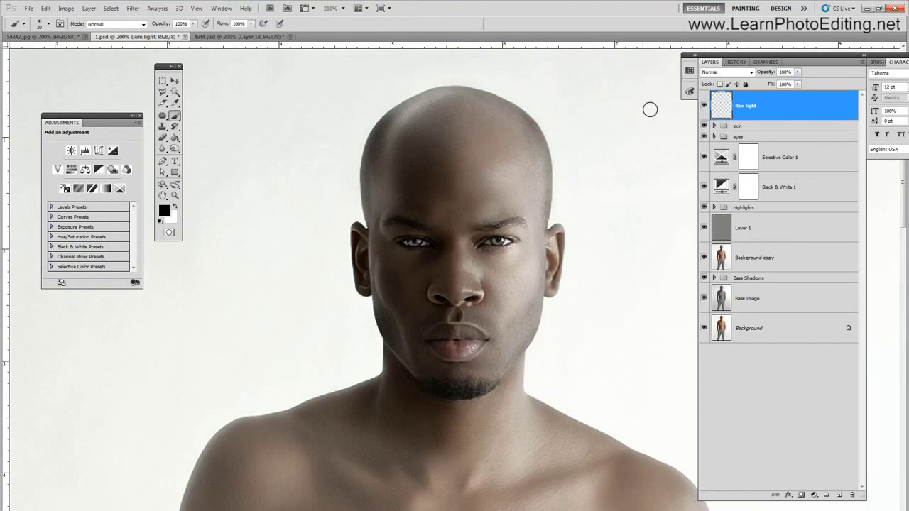
click(163, 92)
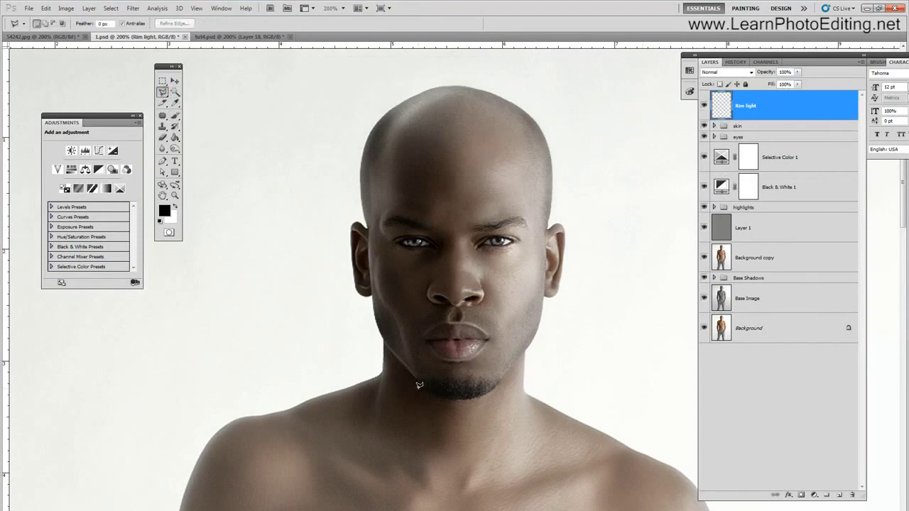
mouse_move(419, 390)
mouse_down()
mouse_move(389, 346)
mouse_move(418, 387)
mouse_up()
click(178, 7)
click(213, 76)
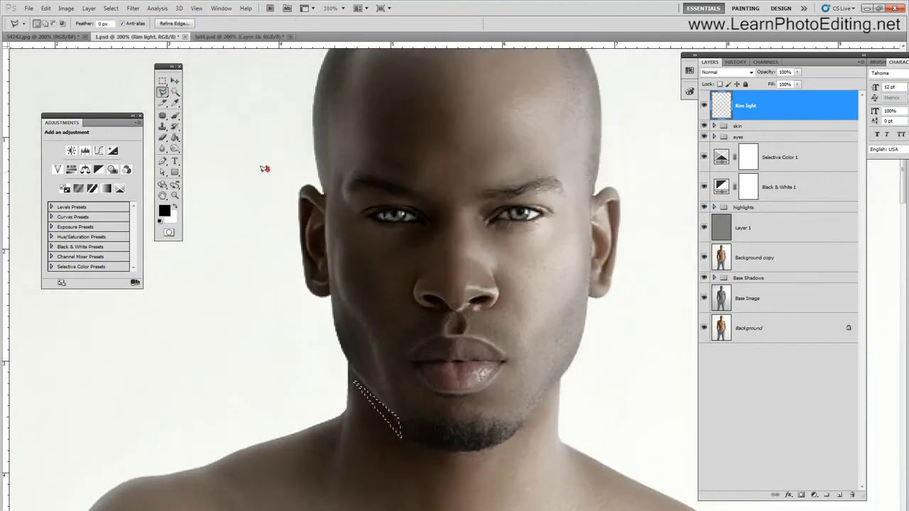
scroll(265, 168, up, 5)
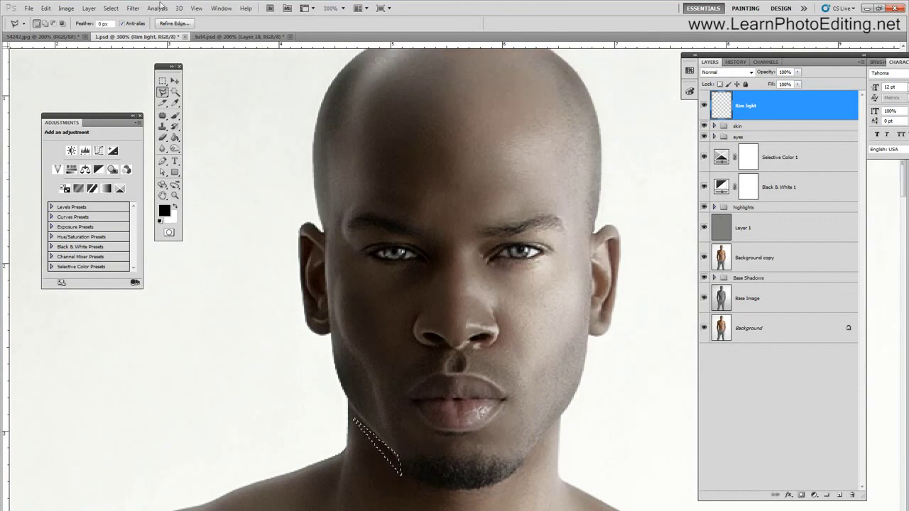
click(110, 8)
click(117, 25)
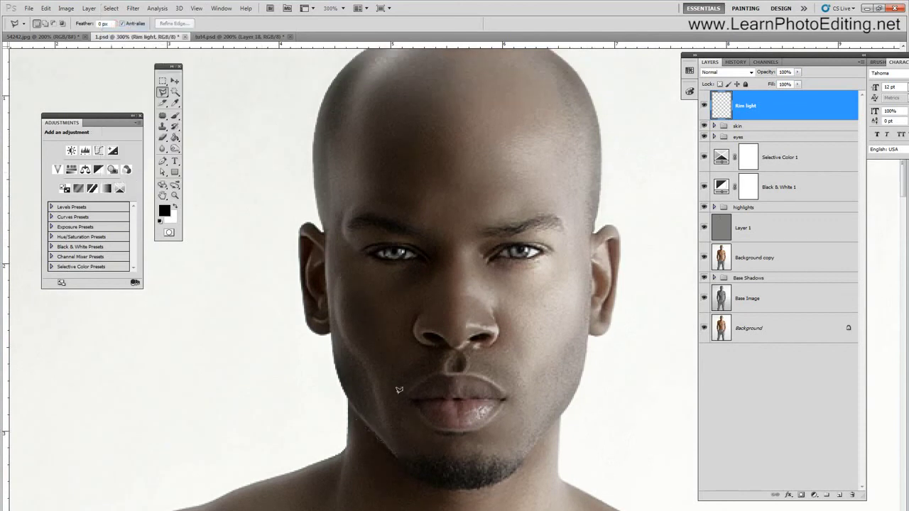
Outline a thin strip with the Polygonal Lasso from the chin along the shadowed jaw and head edge, extending into the backdrop.
click(403, 471)
click(397, 455)
click(361, 408)
click(342, 372)
click(320, 149)
scroll(328, 179, up, 3)
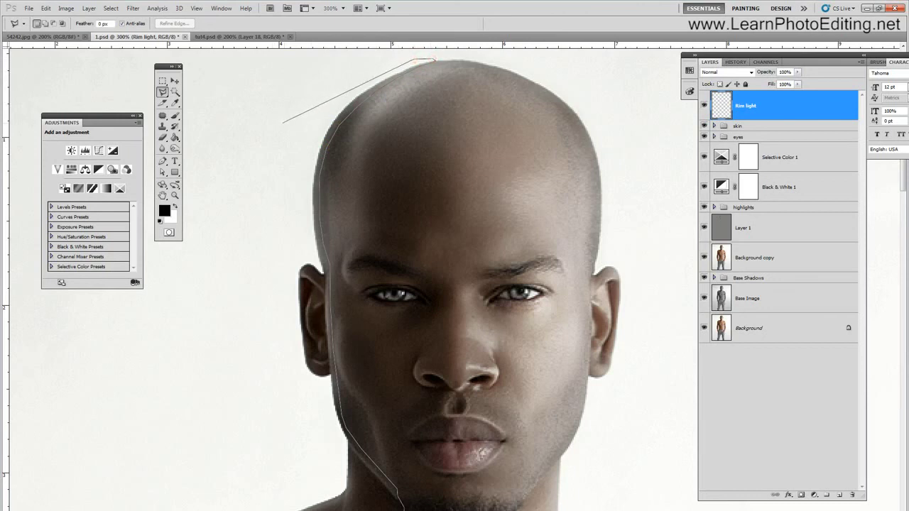
click(290, 118)
click(283, 178)
click(289, 224)
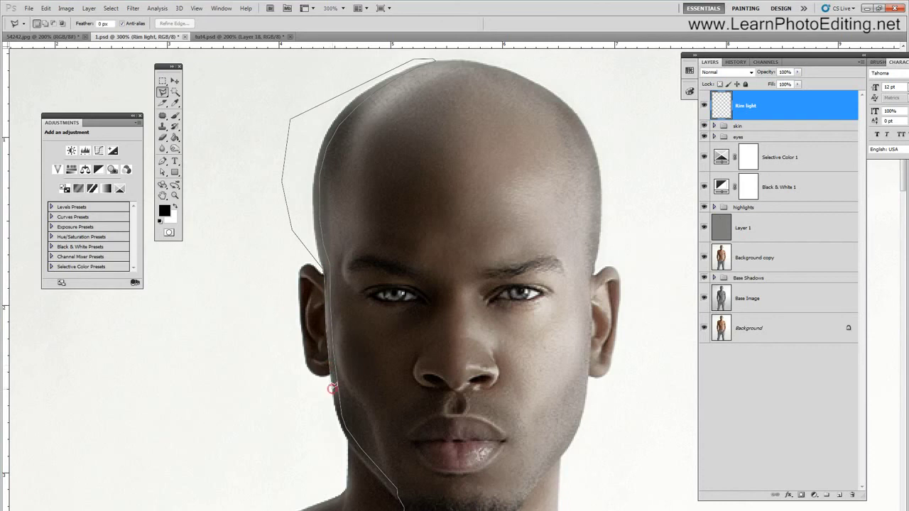
click(329, 419)
click(330, 452)
double_click(402, 501)
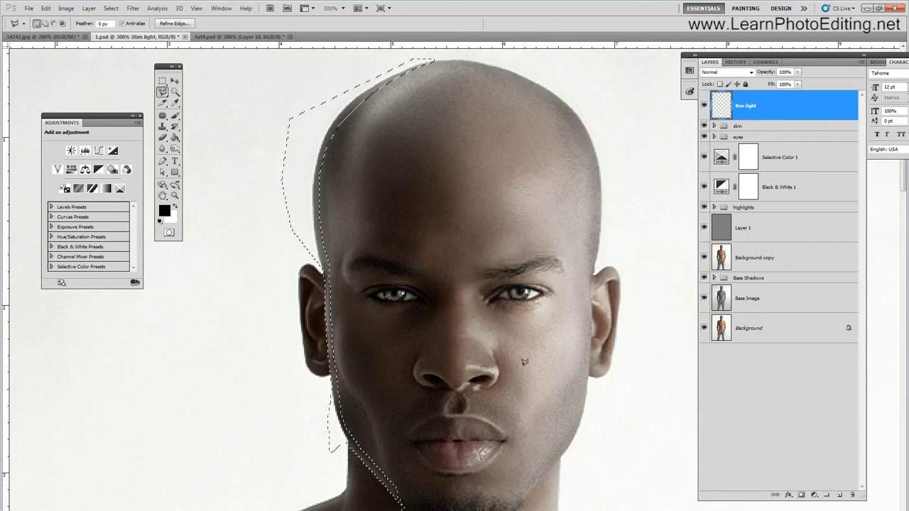
Fill the rim selection with white on the "Rim light" layer using the Paint Bucket, and deselect.
click(175, 137)
click(175, 205)
click(309, 124)
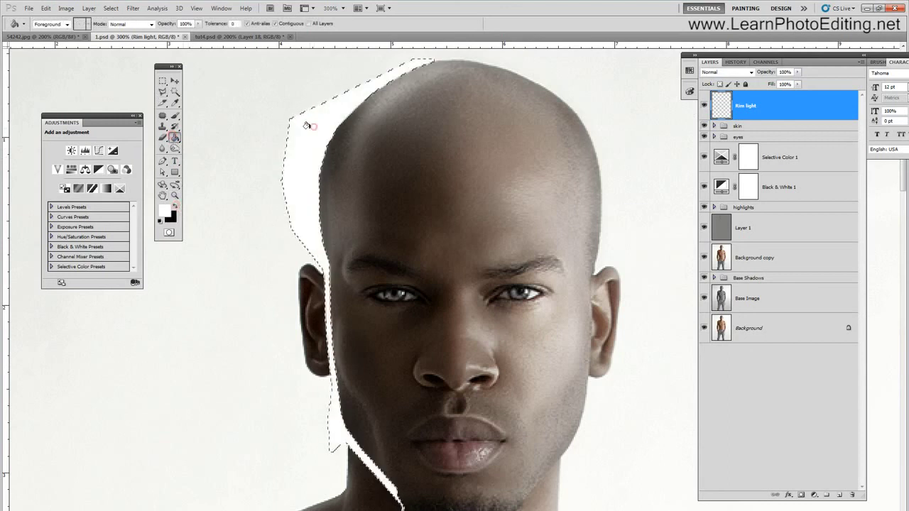
click(111, 8)
click(114, 30)
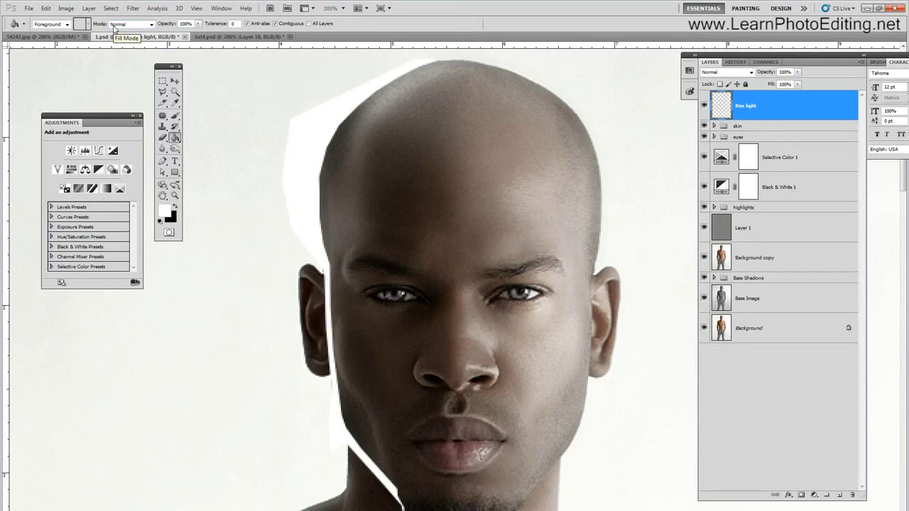
Select the backdrop around the man on the "Background" layer using the Magic Wand with a tolerance of 25.
click(175, 93)
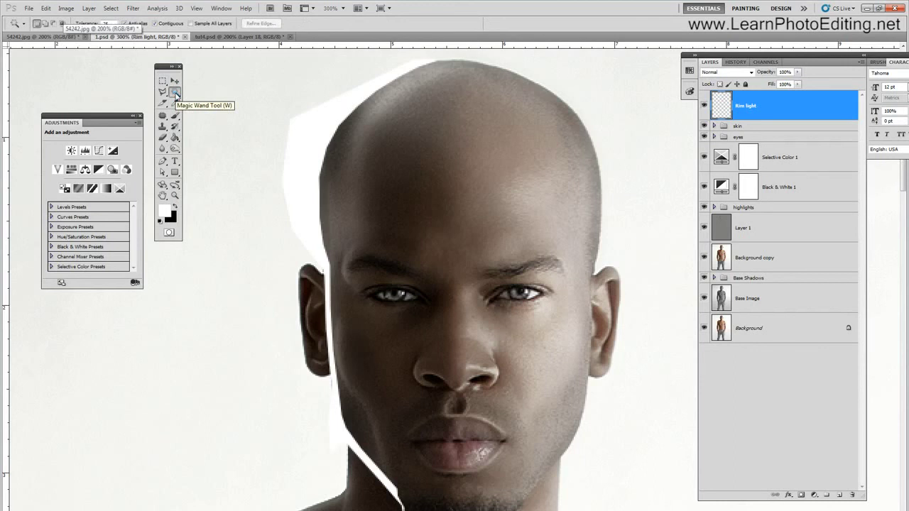
click(726, 331)
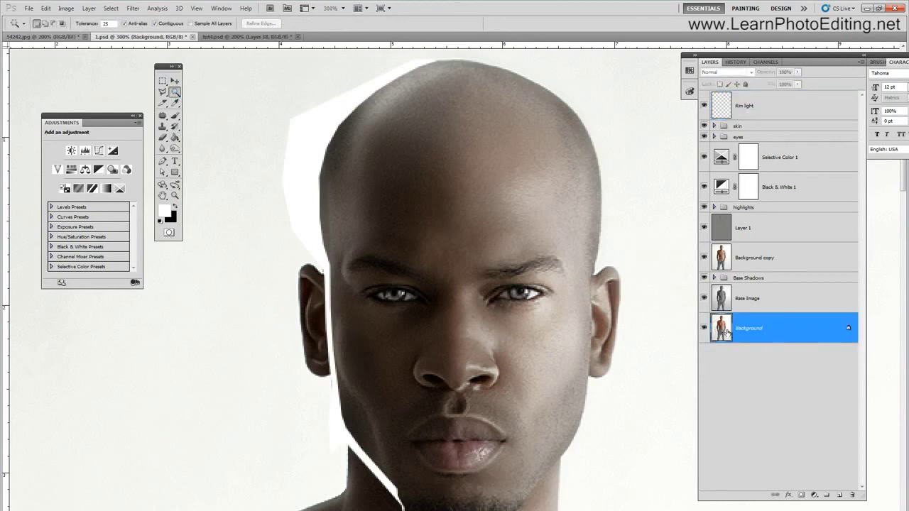
click(270, 85)
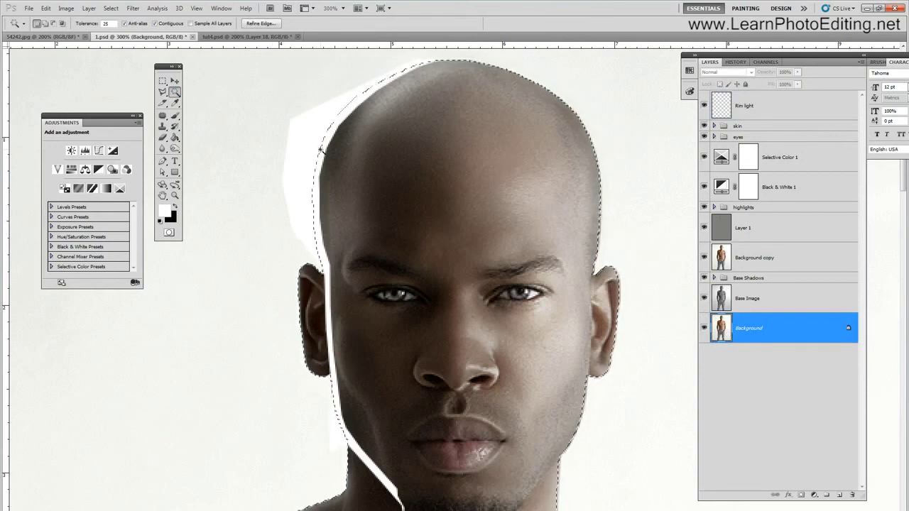
key(shift+F5)
click(505, 168)
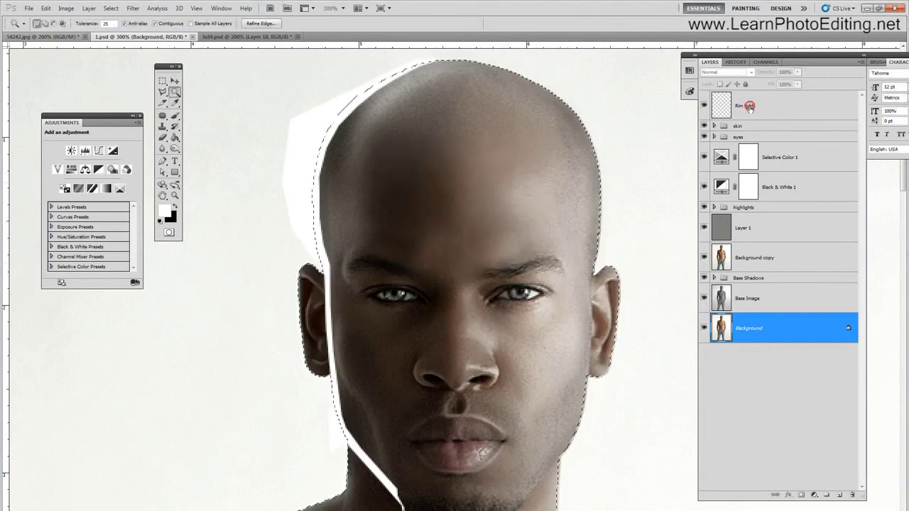
Delete the white fill that lies over the backdrop from the "Rim light" layer, and deselect.
click(723, 113)
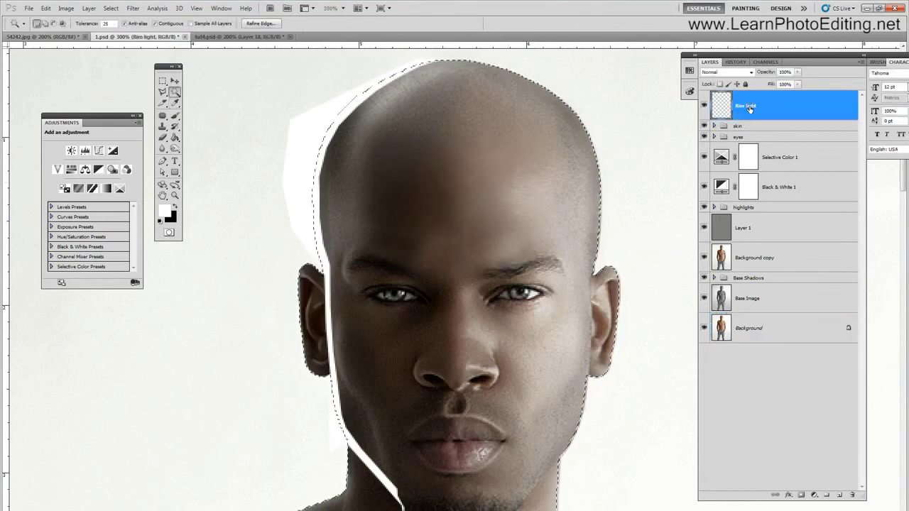
click(703, 110)
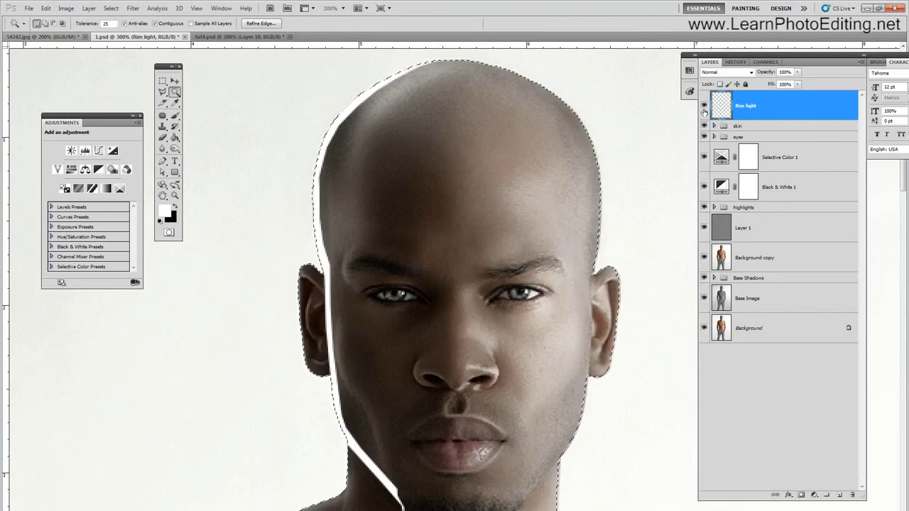
click(111, 8)
click(118, 27)
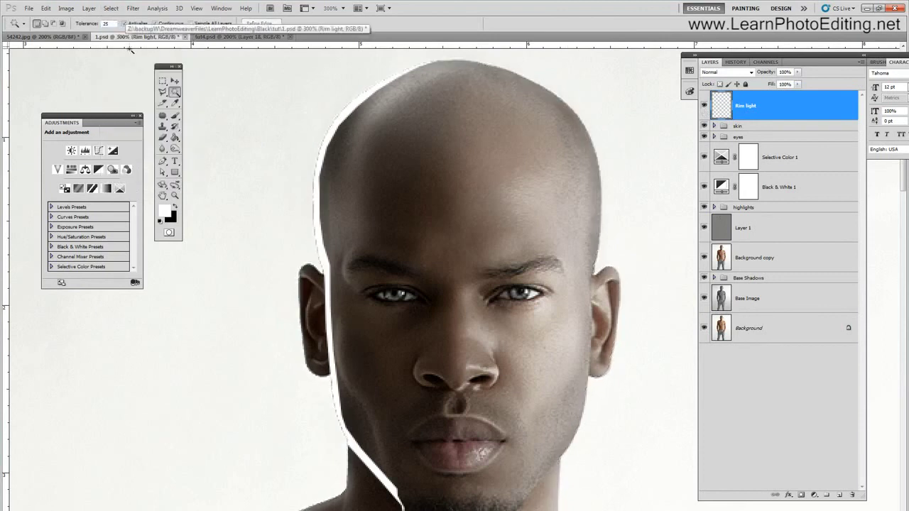
Set the "Rim light" layer's blend mode to Soft Light and add a layer mask to it.
click(722, 72)
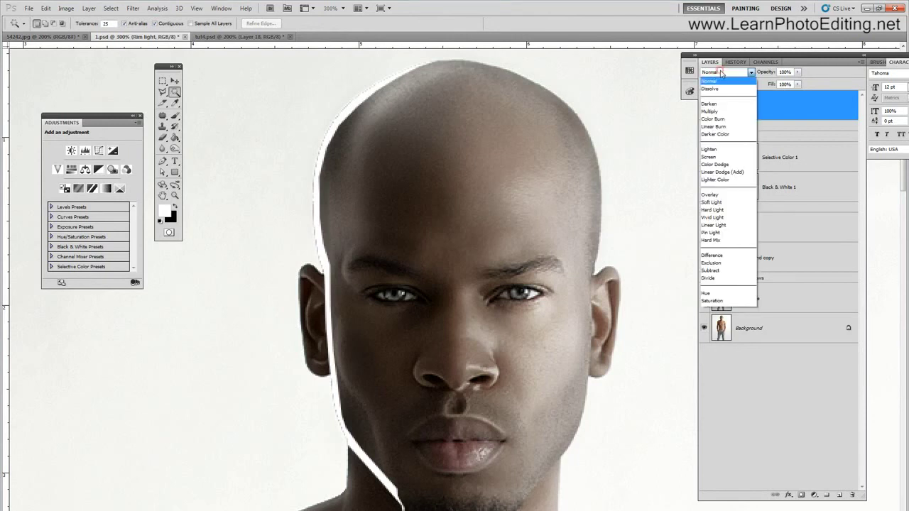
click(728, 203)
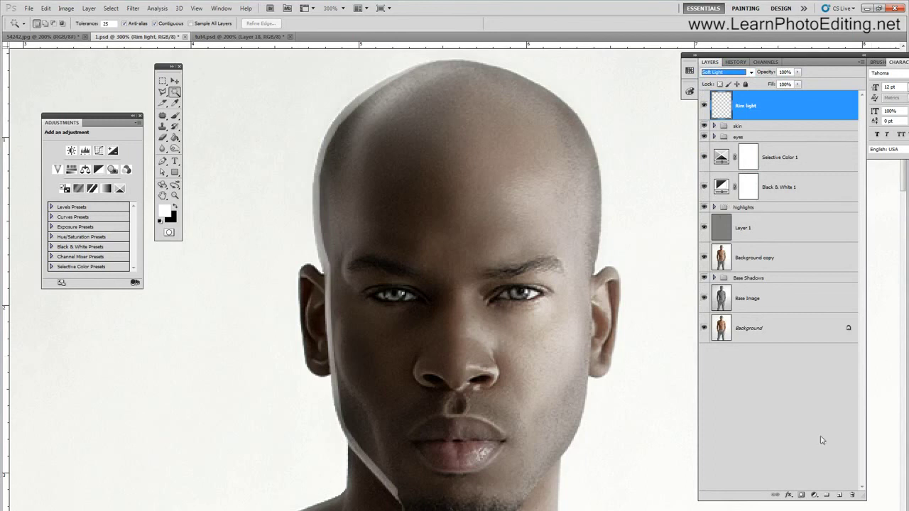
click(801, 495)
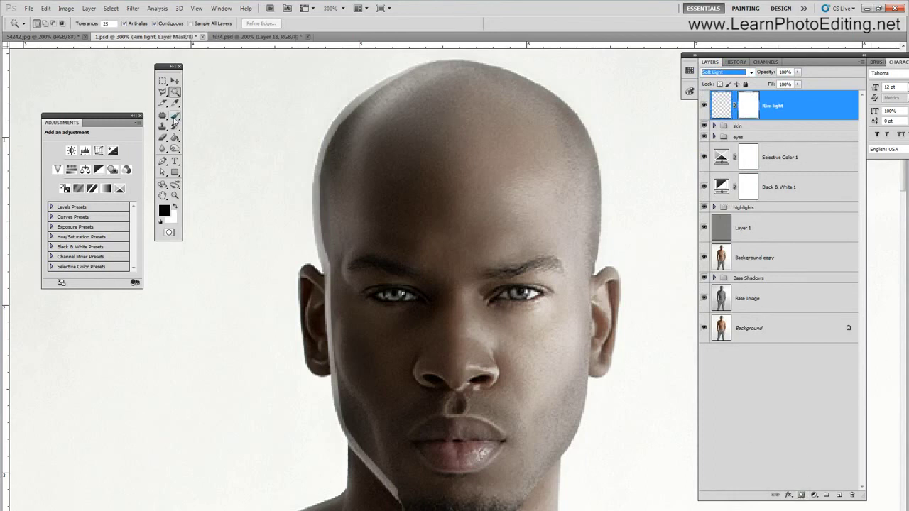
Paint black on the "Rim light" mask with a soft 15 px brush to soften the rim's inner edge along the head and temple.
click(175, 117)
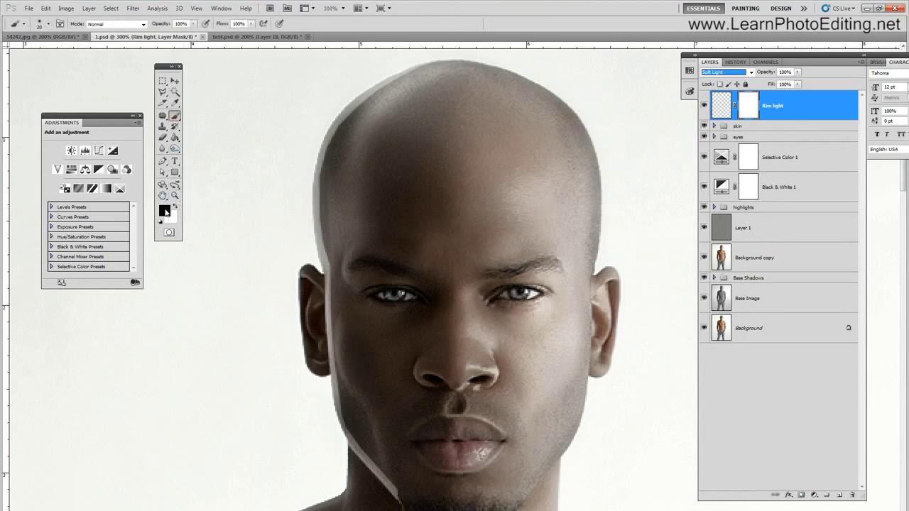
click(48, 23)
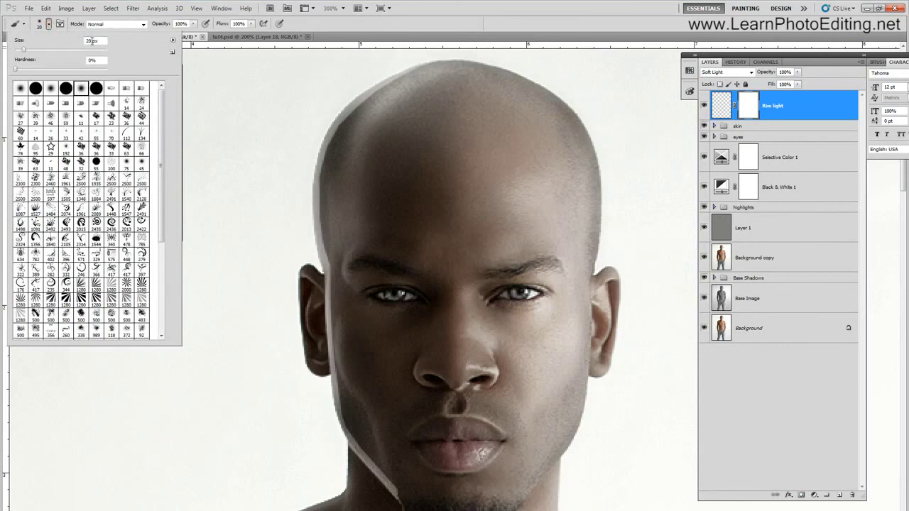
drag(72, 72, 73, 70)
text(15)
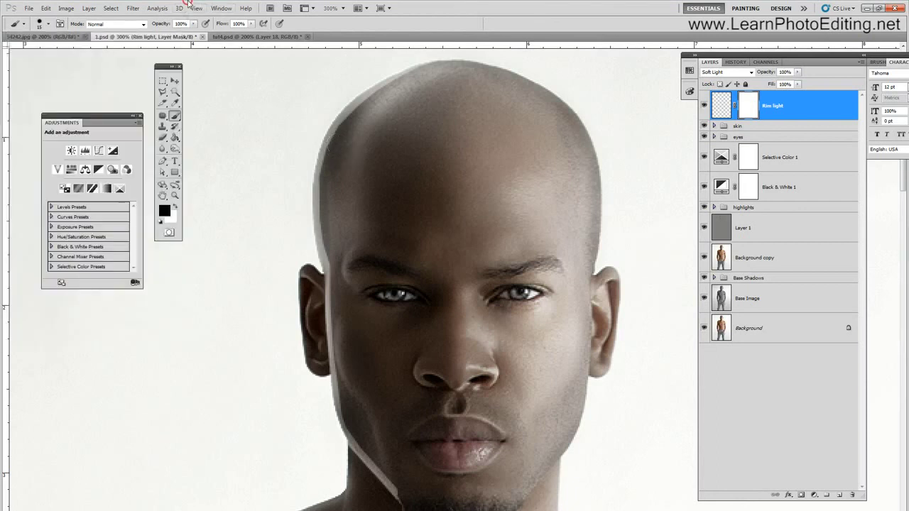
click(196, 8)
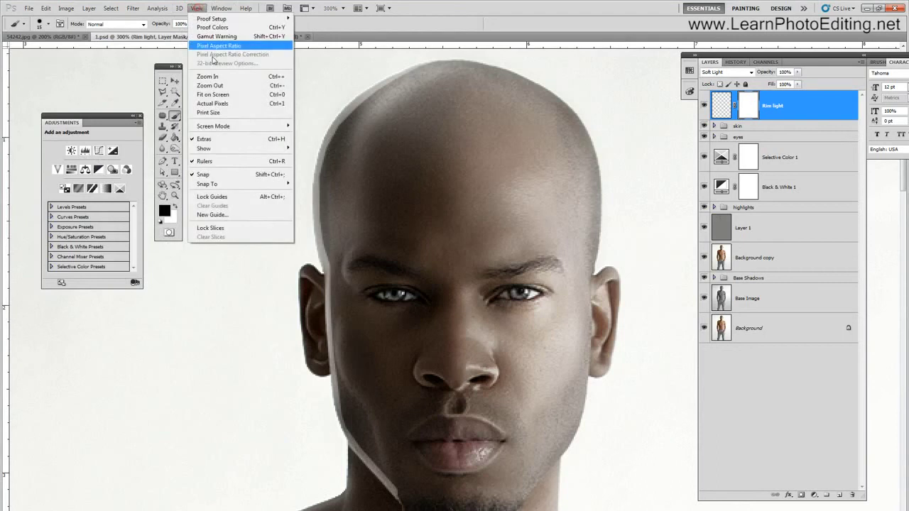
click(208, 76)
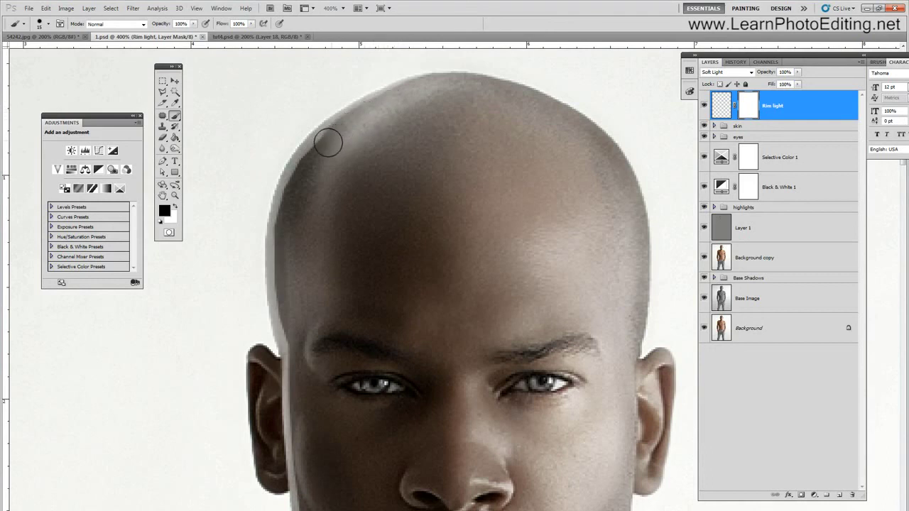
mouse_move(326, 146)
mouse_down()
mouse_move(344, 132)
mouse_move(306, 166)
mouse_move(288, 208)
mouse_move(332, 234)
mouse_move(291, 206)
mouse_move(290, 178)
mouse_move(284, 202)
mouse_move(301, 382)
mouse_up()
click(291, 209)
click(333, 235)
scroll(329, 234, down, 1)
click(298, 304)
Paint black on the "Rim light" mask along the cheek and jaw down to the chin to soften the rim's inner edge.
scroll(328, 326, down, 2)
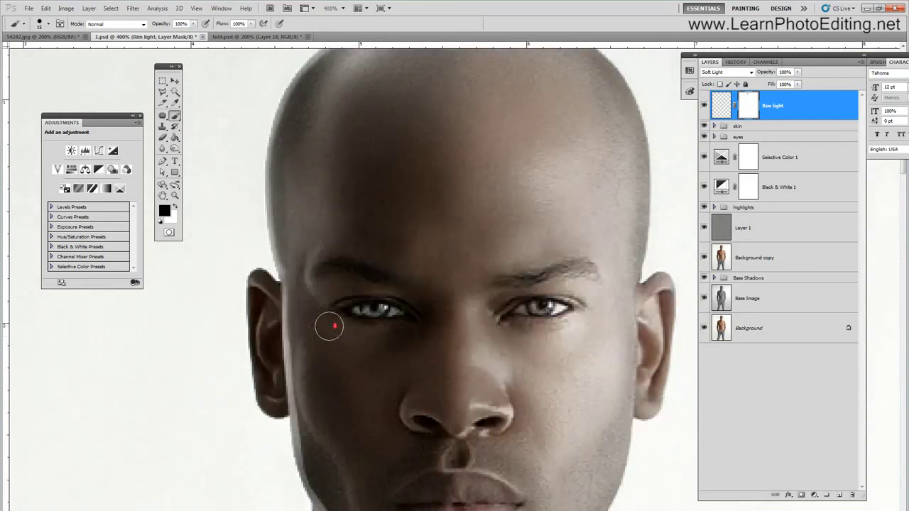
scroll(329, 326, down, 4)
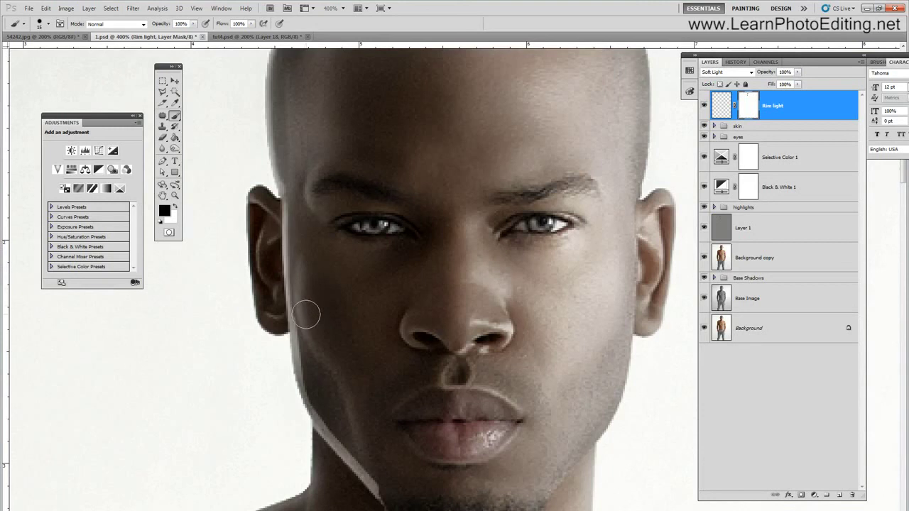
mouse_move(308, 331)
mouse_down()
mouse_move(323, 406)
mouse_move(391, 490)
mouse_move(340, 426)
mouse_up()
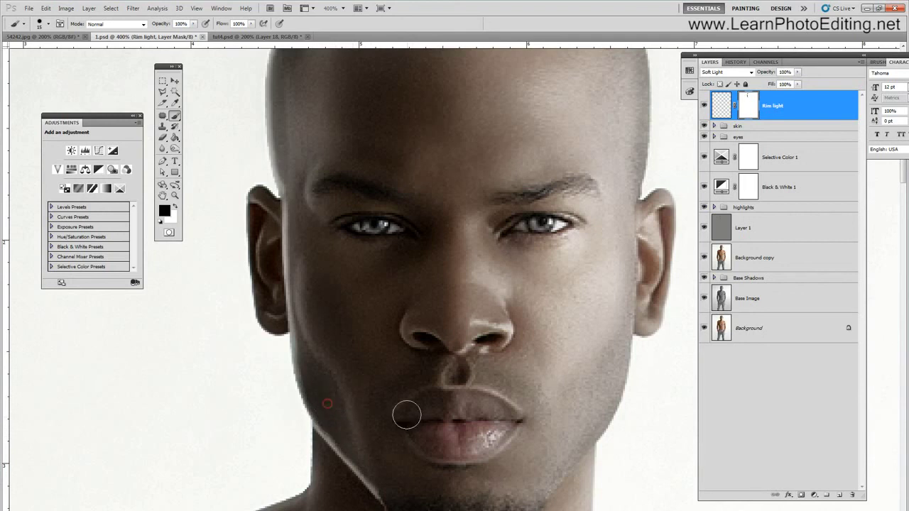
scroll(412, 422, down, 2)
drag(401, 482, 393, 460)
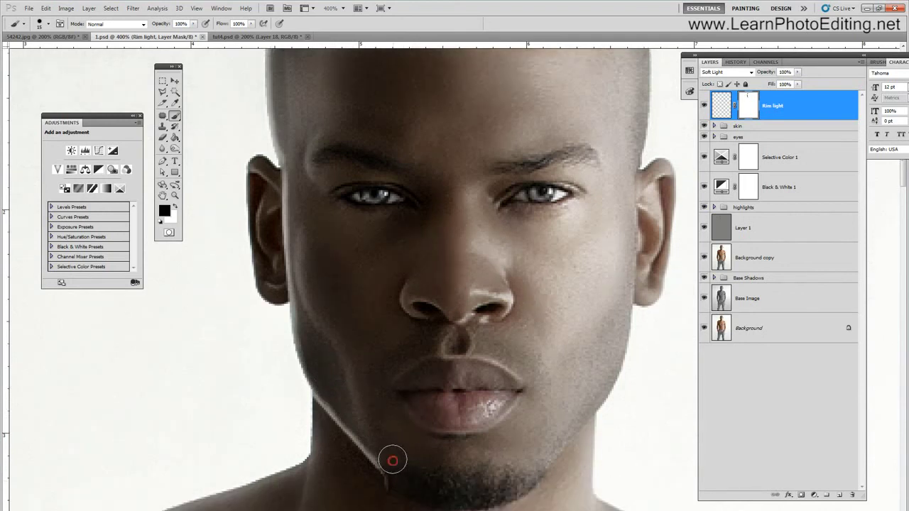
drag(367, 407, 334, 381)
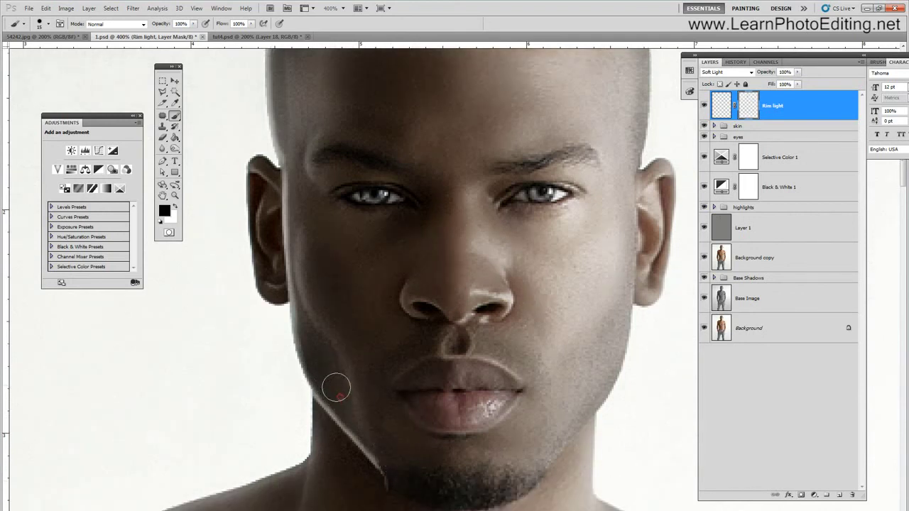
Paint black on the "Rim light" mask along the upper scalp, temple and side of the face to refine the rim's inner edge.
scroll(422, 436, up, 10)
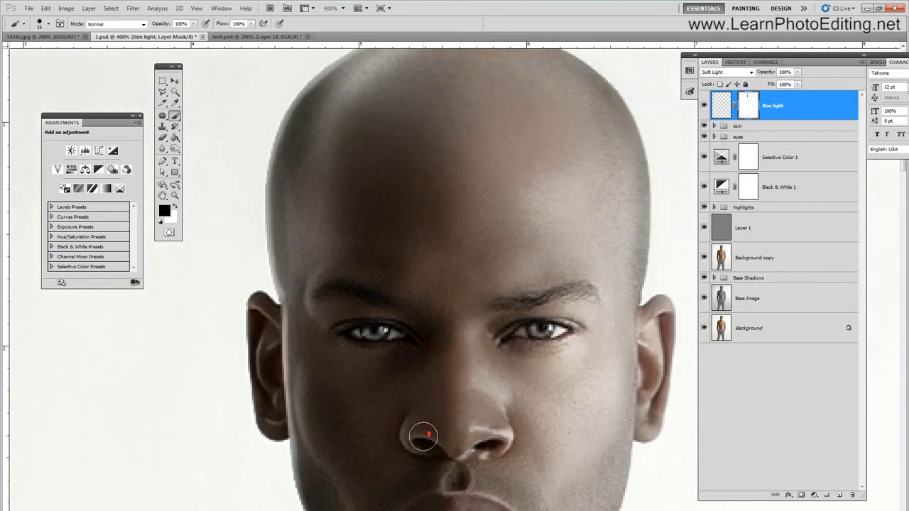
scroll(422, 422, up, 2)
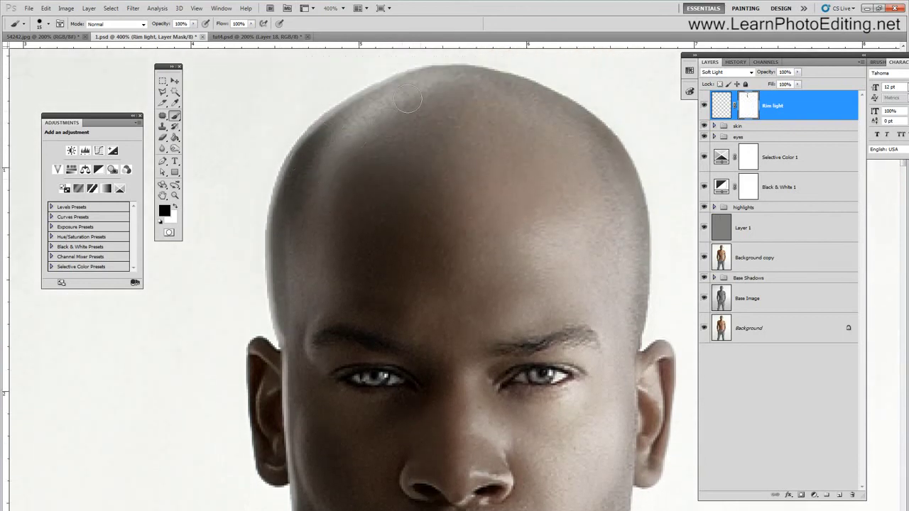
drag(402, 92, 381, 99)
mouse_move(371, 105)
mouse_down()
mouse_move(325, 139)
mouse_move(290, 205)
mouse_up()
drag(300, 362, 300, 386)
click(196, 7)
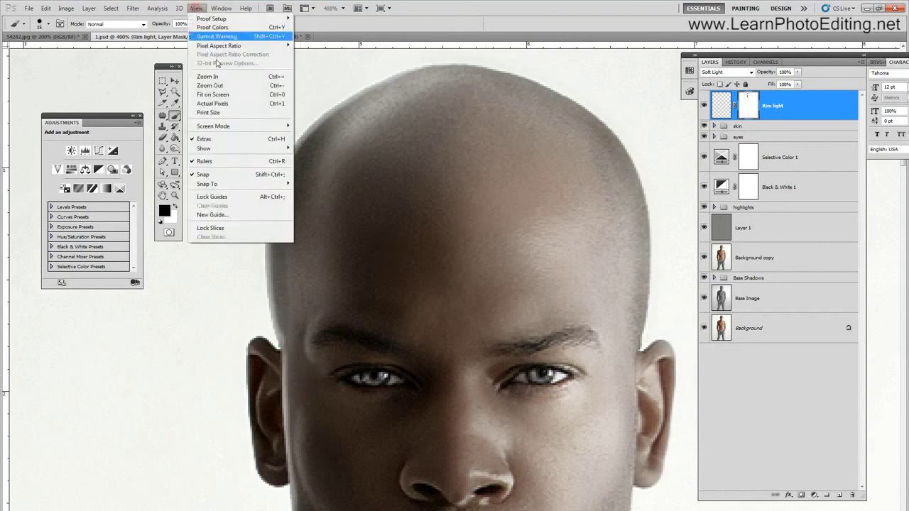
click(213, 103)
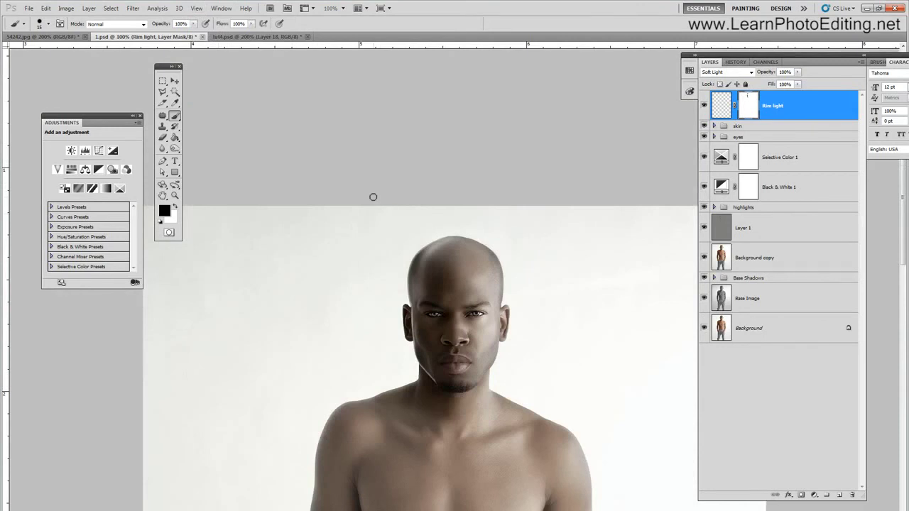
click(133, 8)
mouse_move(144, 95)
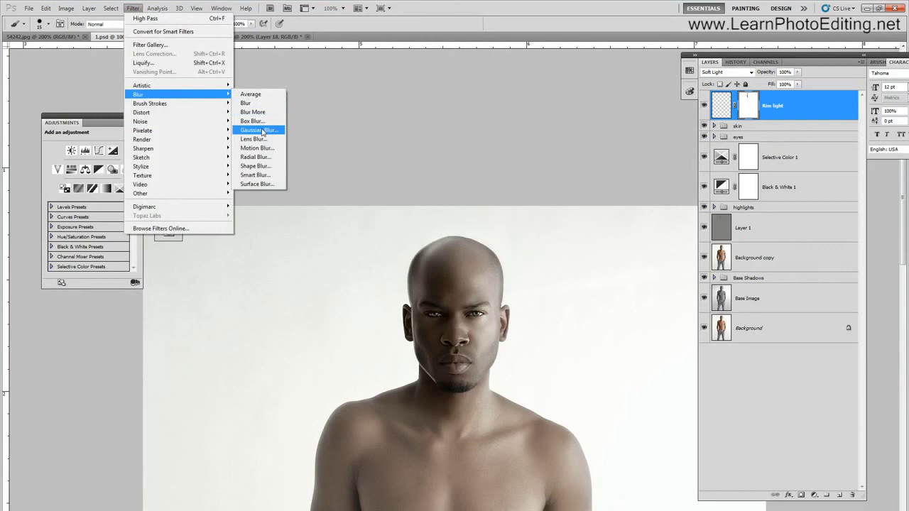
click(240, 6)
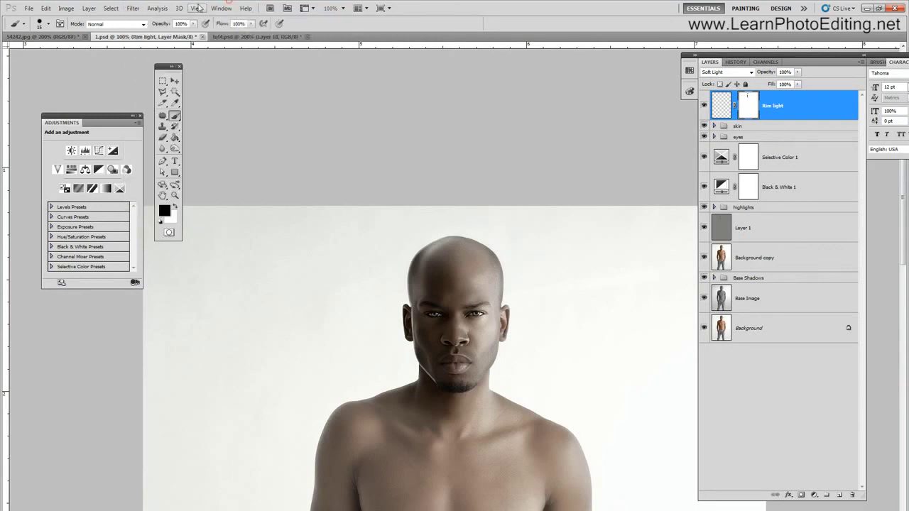
With a 40 px brush at 50% opacity, paint black on the "Rim light" mask to fade the rim where the jaw meets the chin.
click(197, 8)
click(206, 75)
click(196, 8)
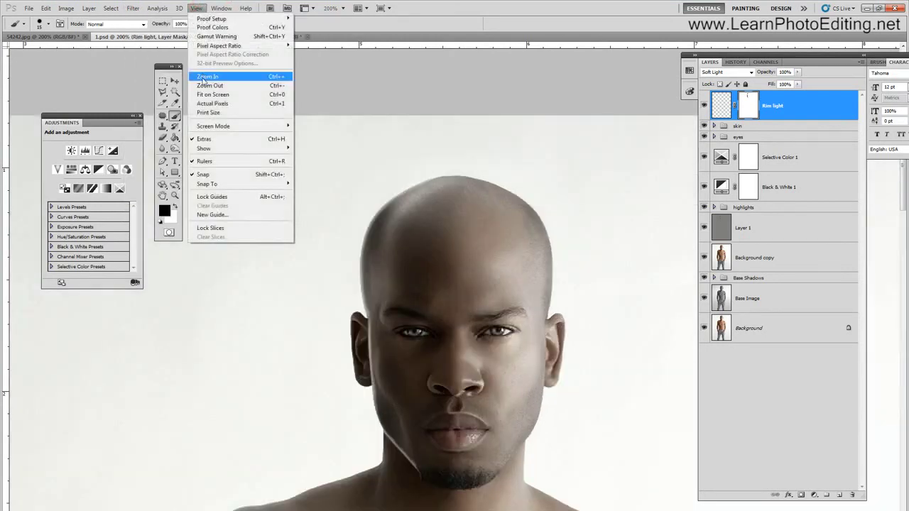
click(206, 76)
scroll(355, 265, down, 3)
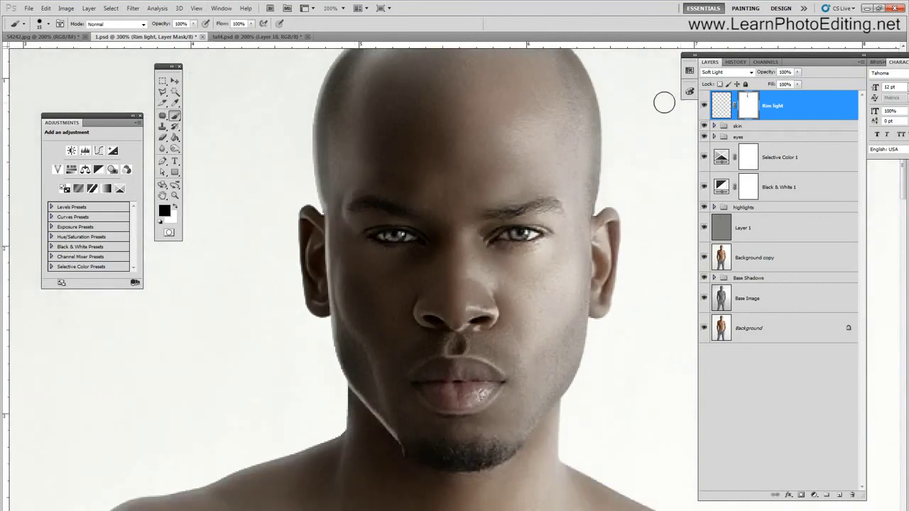
click(50, 25)
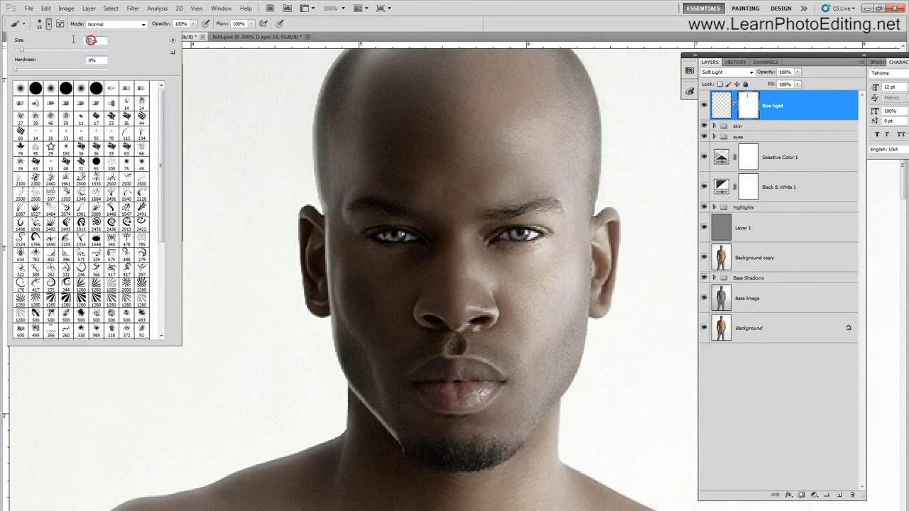
text(50)
text(40)
double_click(180, 23)
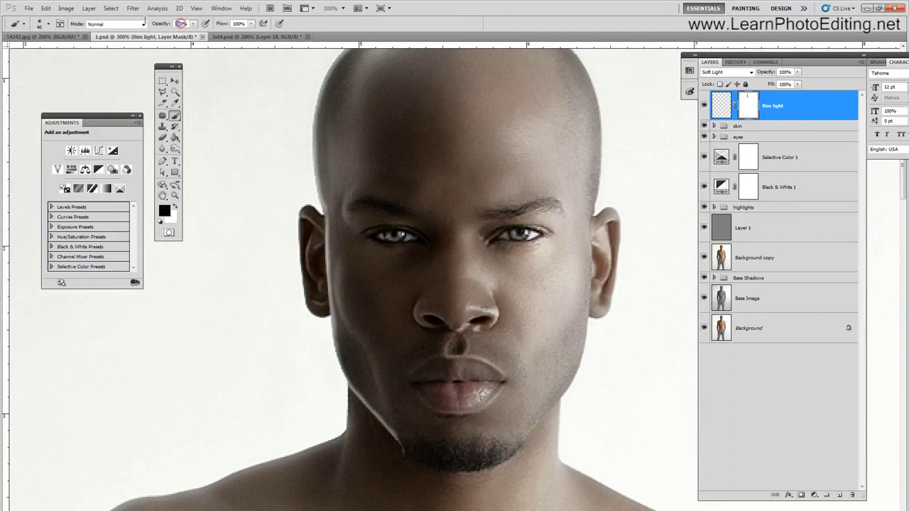
text(50)
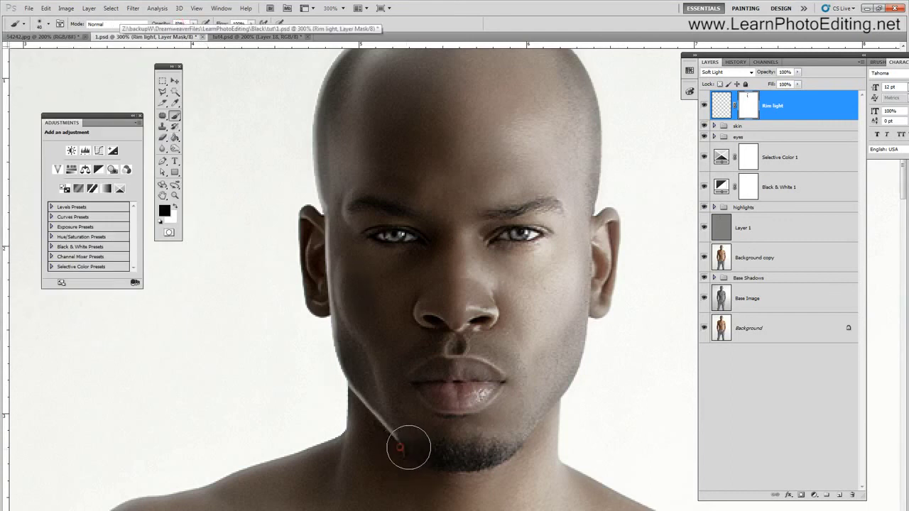
mouse_move(380, 423)
mouse_down()
mouse_move(359, 396)
mouse_move(416, 456)
mouse_up()
click(413, 434)
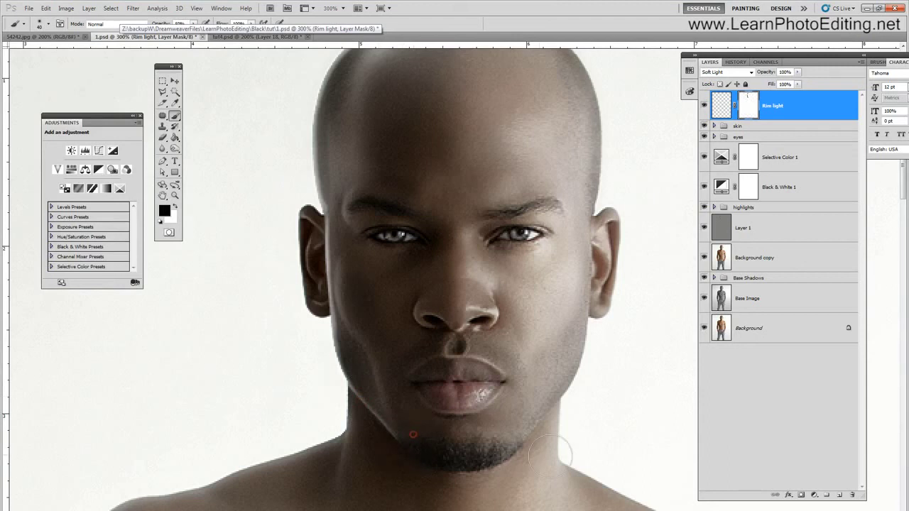
drag(397, 412, 409, 438)
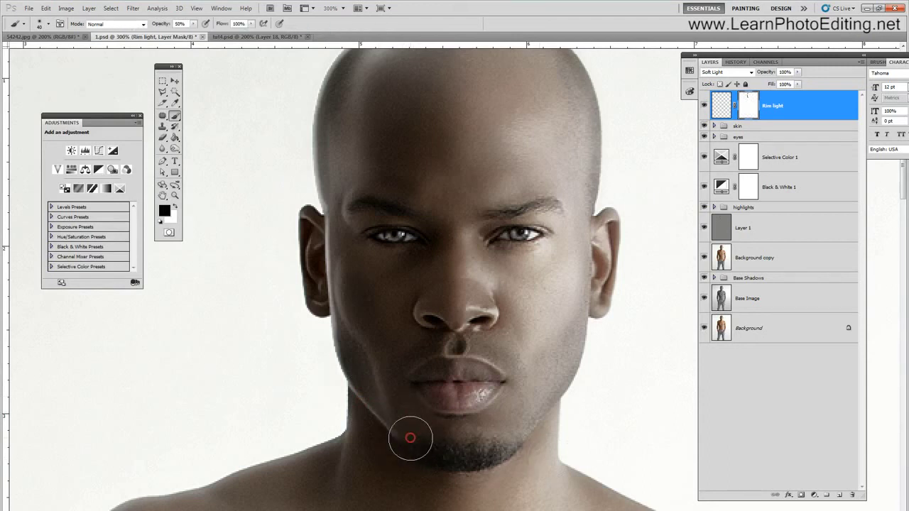
Fade the rim along the cheek beside the ear and the upper scalp by painting black on the "Rim light" mask at 50% opacity.
scroll(472, 452, up, 2)
drag(342, 305, 350, 353)
drag(349, 390, 353, 405)
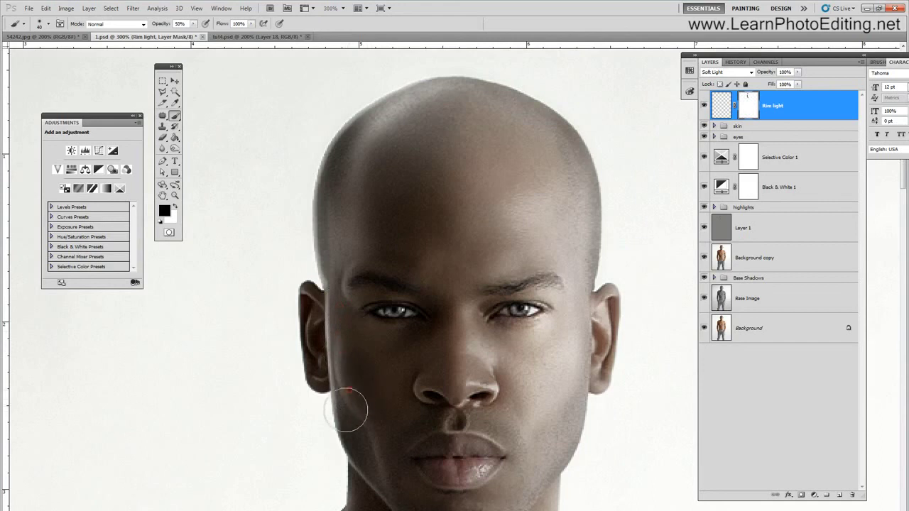
click(368, 110)
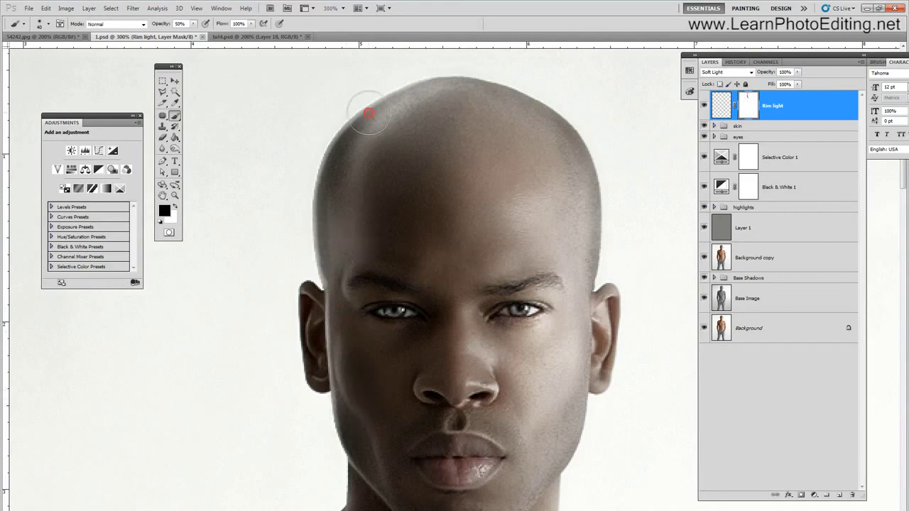
click(396, 92)
click(431, 76)
click(456, 69)
Apply the Blur More filter to the "Rim light" layer mask.
click(196, 8)
click(218, 102)
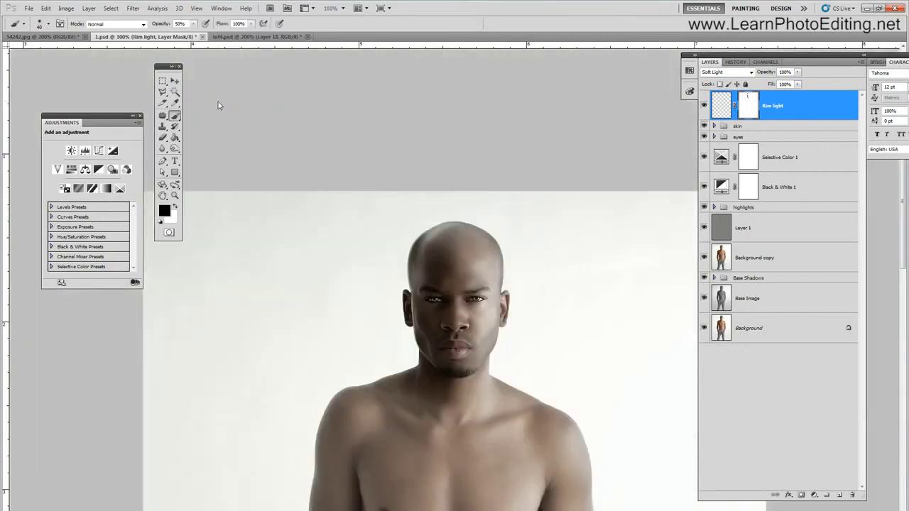
click(133, 8)
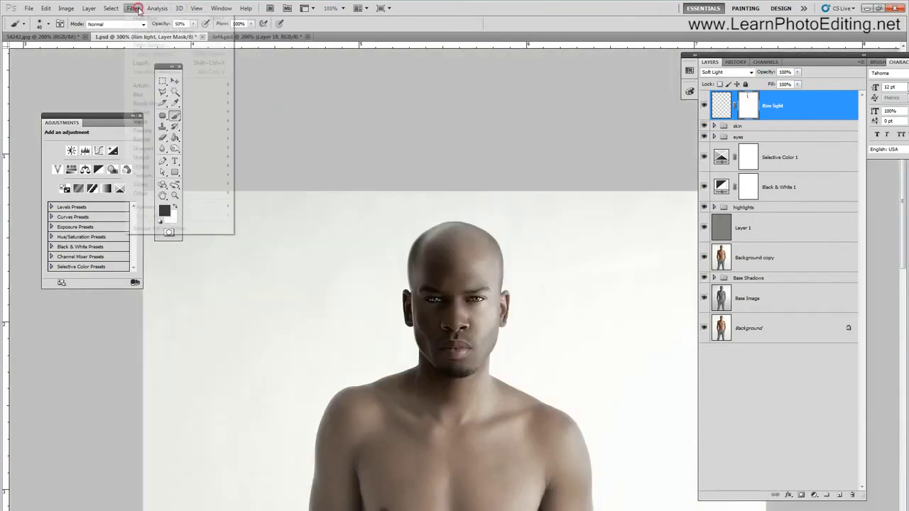
mouse_move(170, 94)
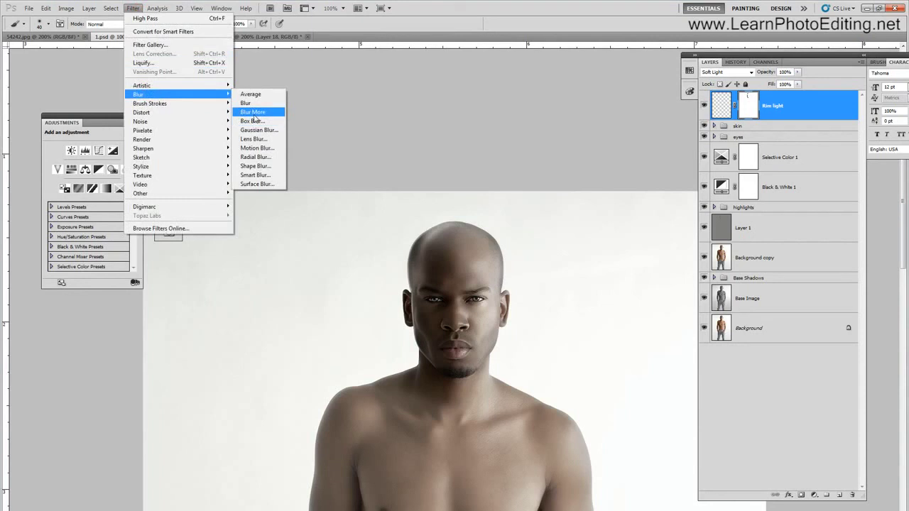
click(253, 113)
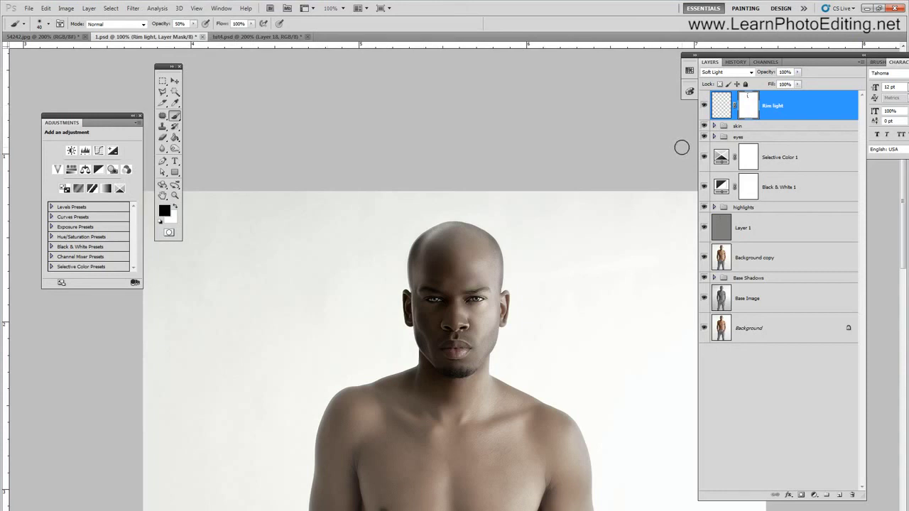
Compare the portrait with the "Rim light" layer hidden and shown, and set the layer's opacity to 60%.
click(785, 72)
click(704, 107)
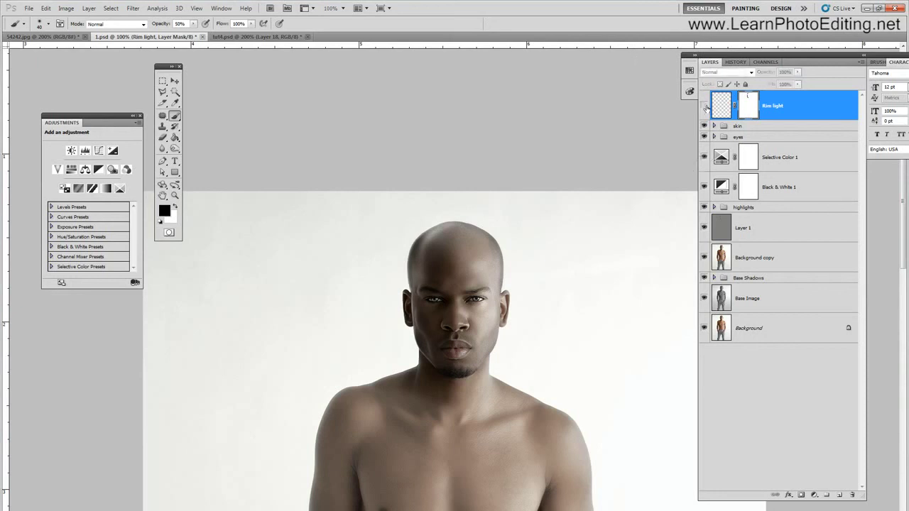
click(705, 107)
click(706, 107)
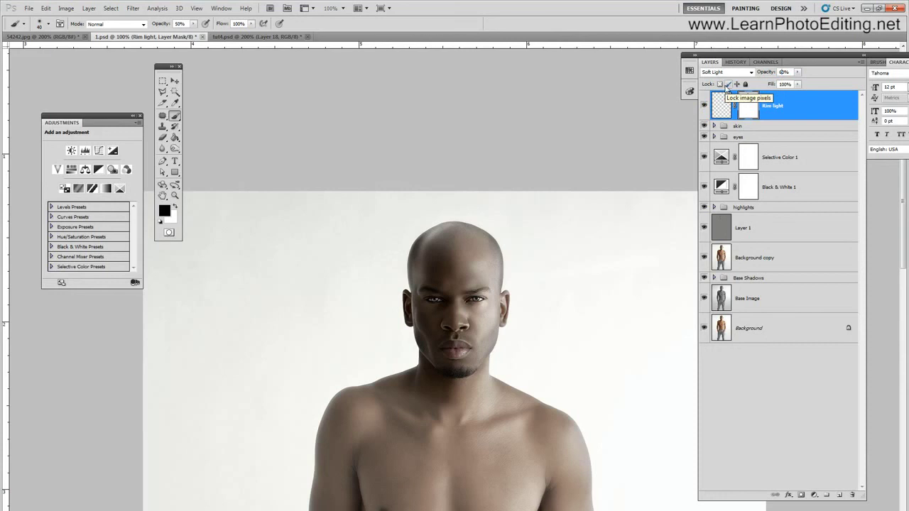
key(Return)
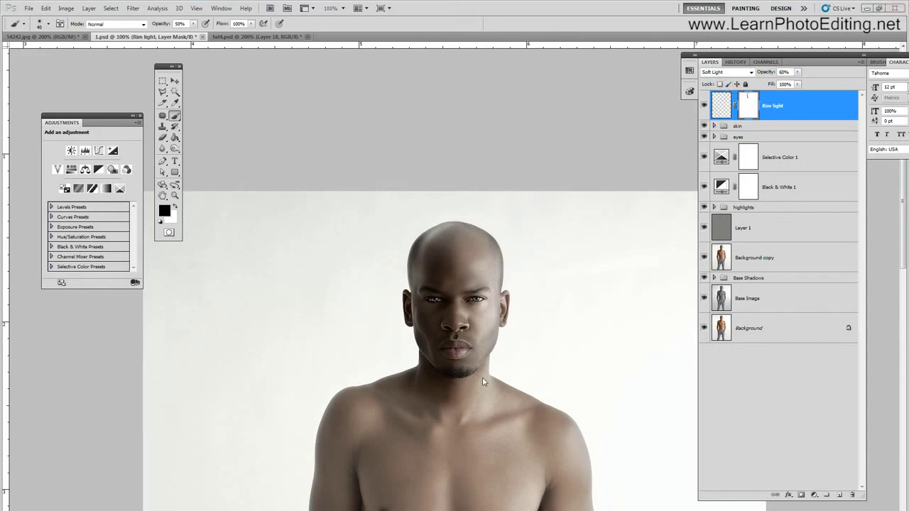